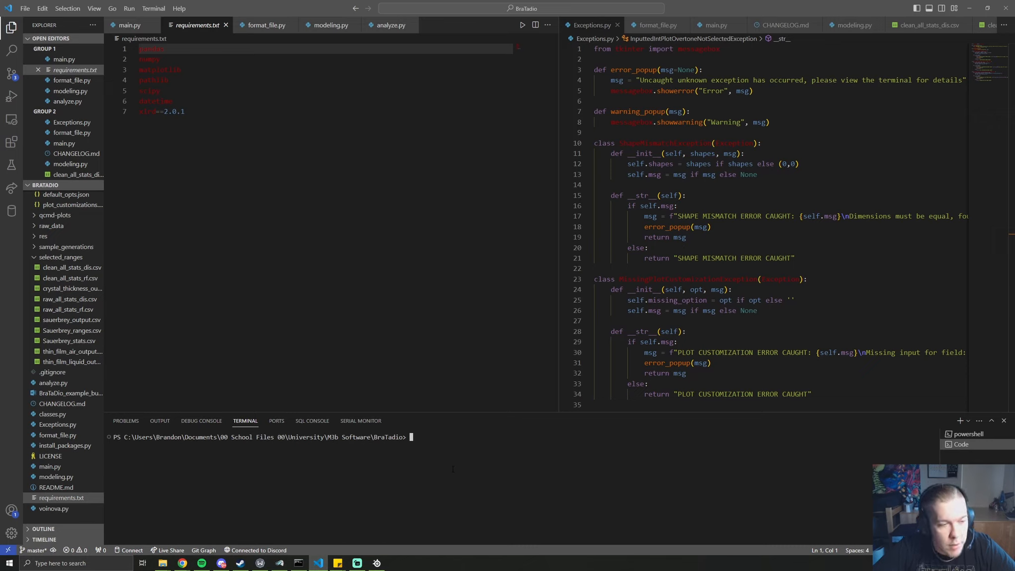
Run python install_packages.py in the terminal, confirming every requirement is already satisfied
click(65, 446)
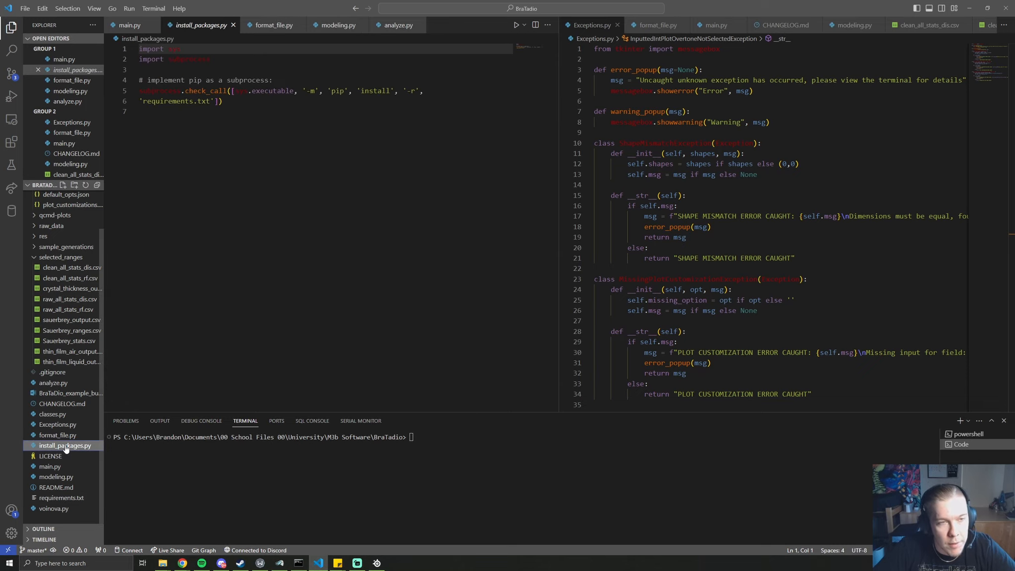
click(581, 465)
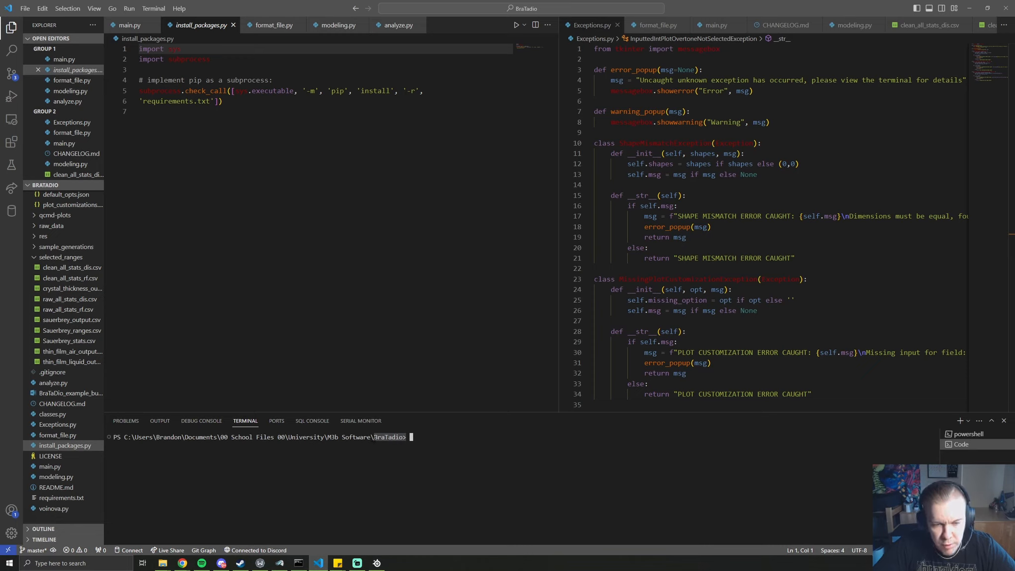
text(python m)
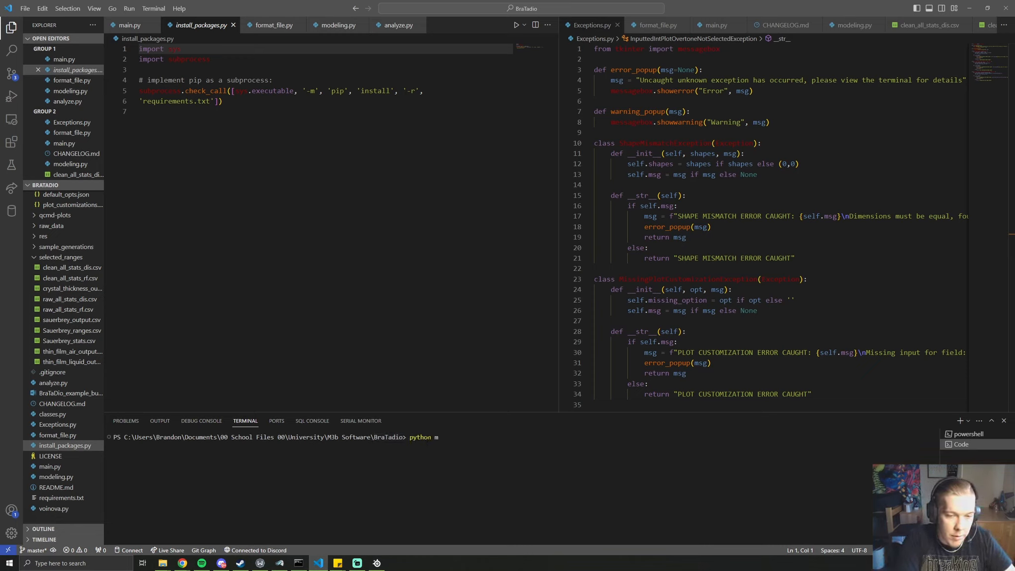
text(ain.py)
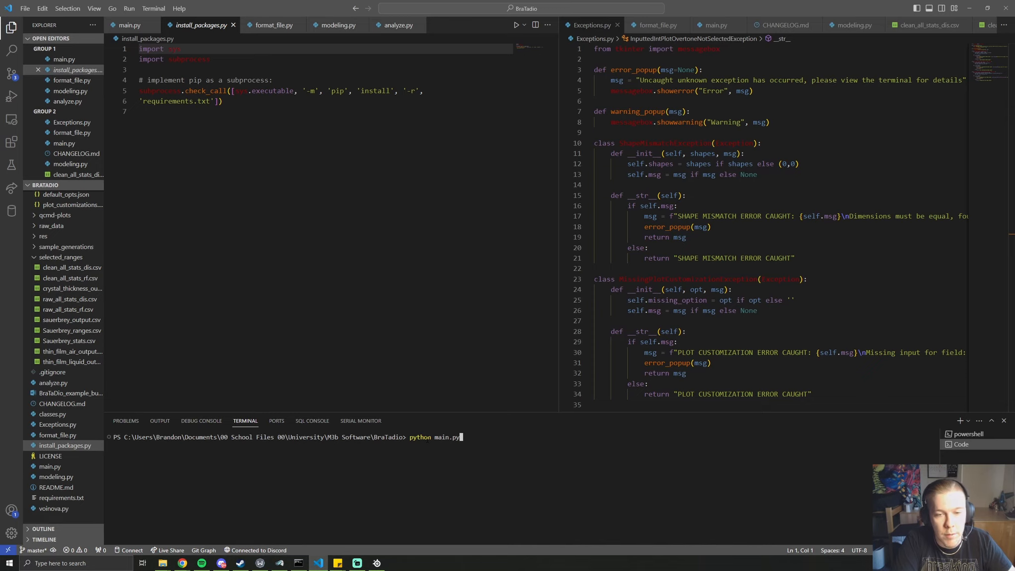
key(BackSpace)
key(BackSpace)
key(BackSpace)
key(BackSpace)
key(BackSpace)
key(BackSpace)
key(BackSpace)
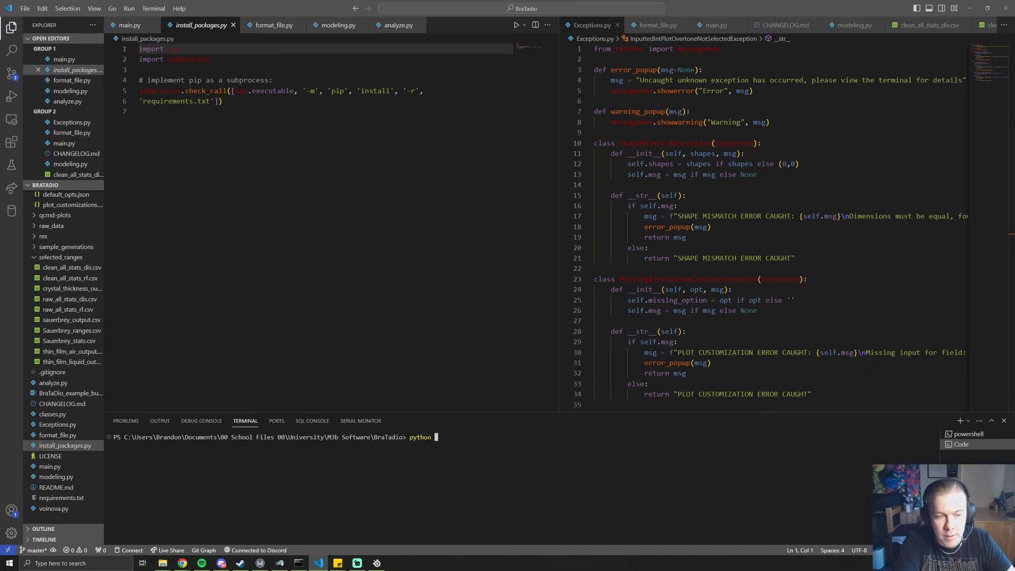
text(install)
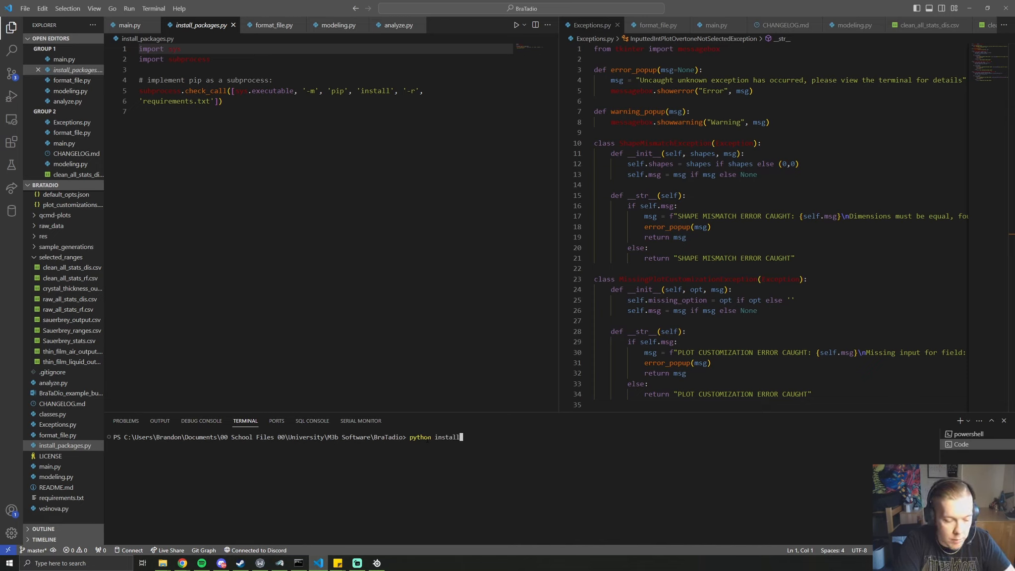
text(_packages.py)
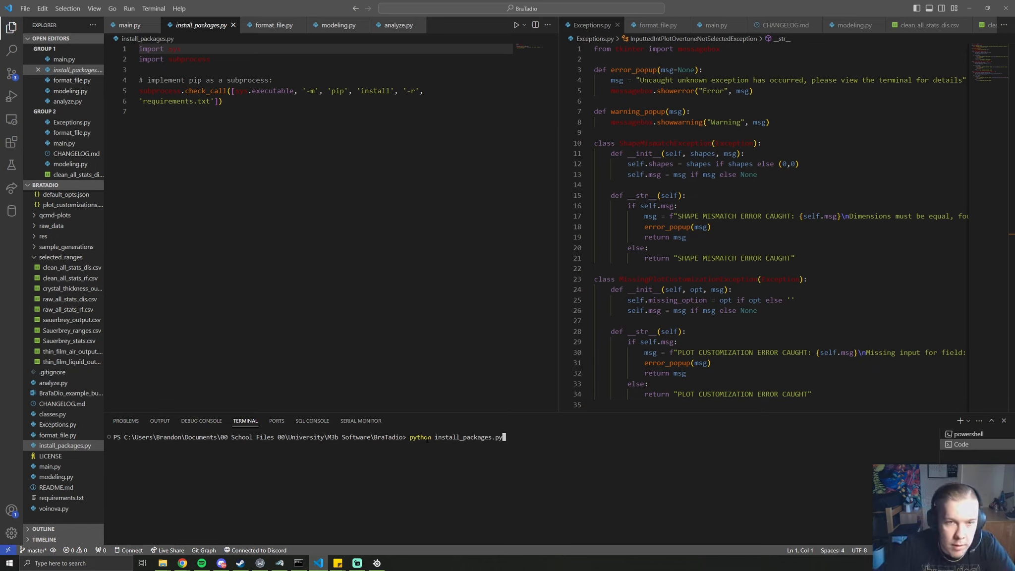
key(Return)
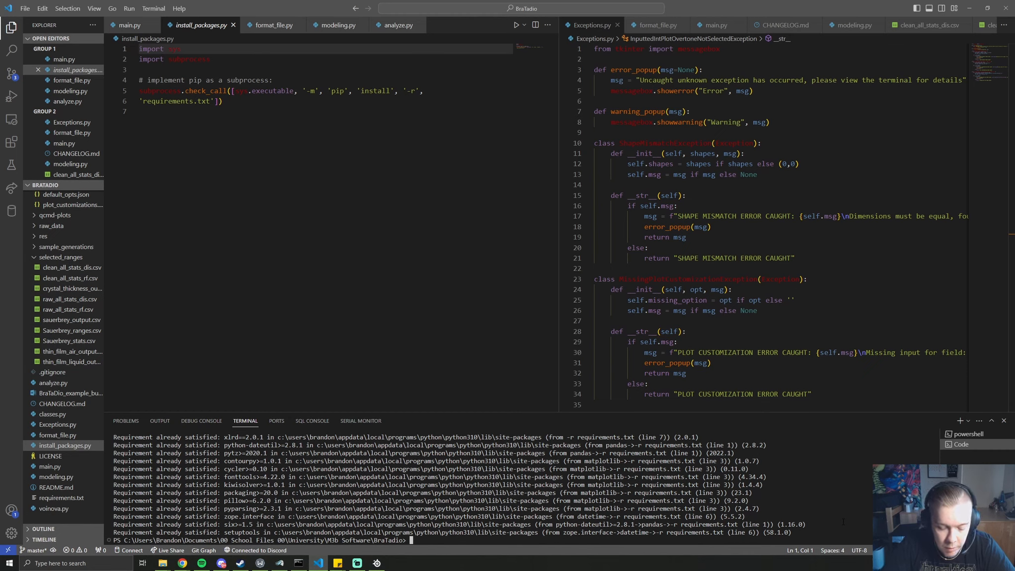
Enter python main.py at the terminal prompt, ready to launch the analyzer
text(cls)
key(BackSpace)
key(BackSpace)
key(BackSpace)
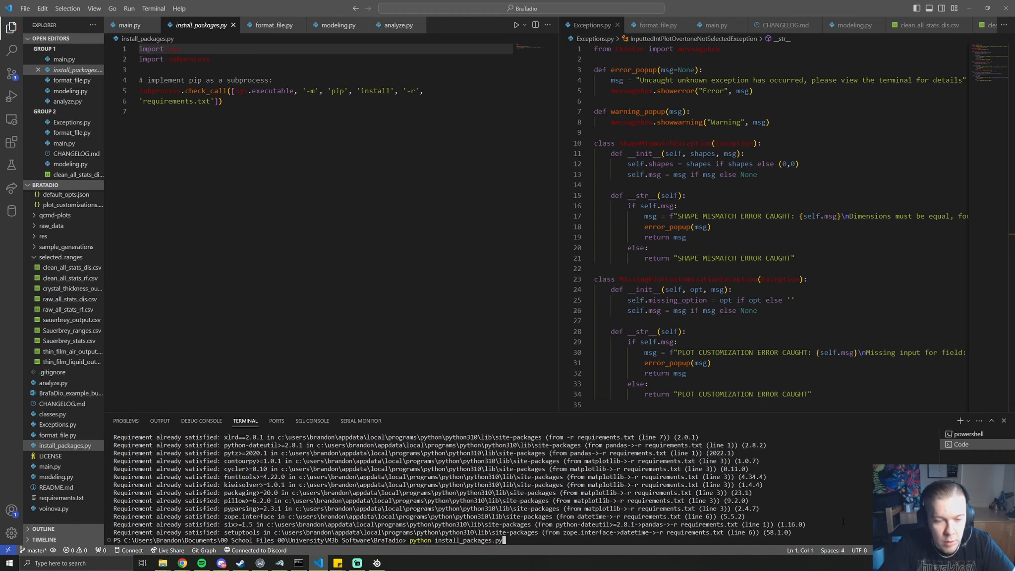
text(python main.py)
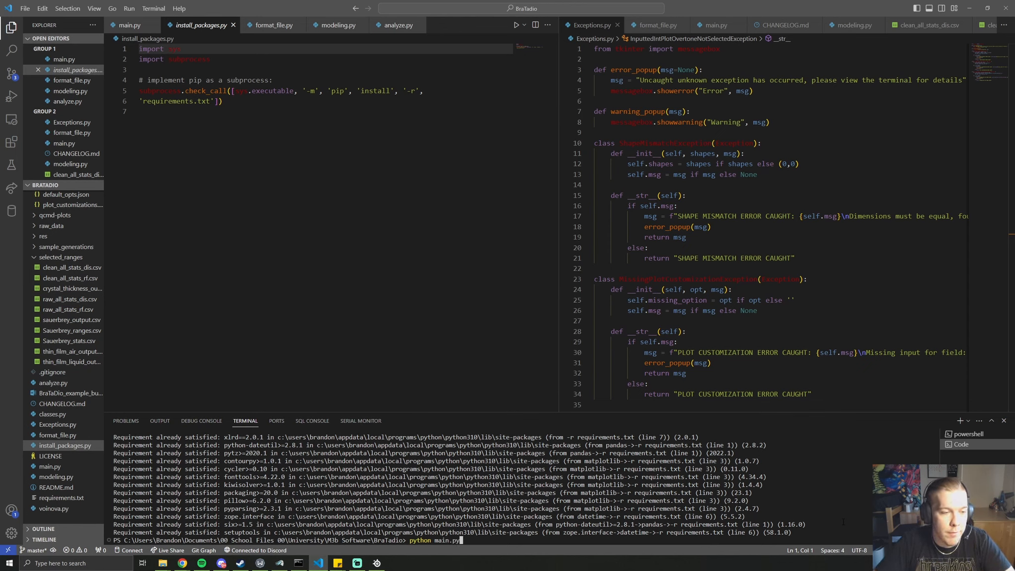
Run python main.py from the main.py tab to open the BraTaDio pyQCM-D Analyzer window
click(57, 469)
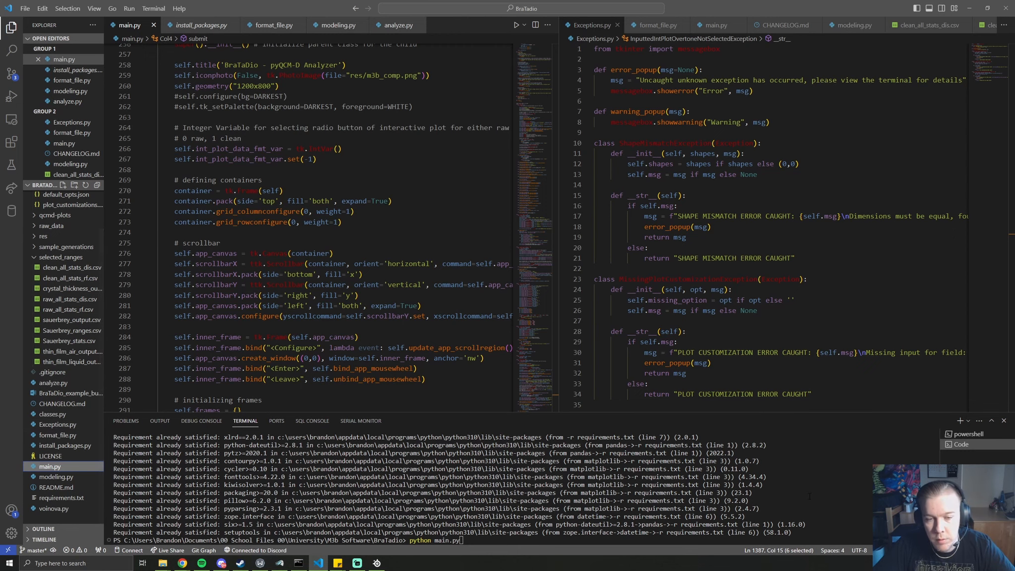
key(Return)
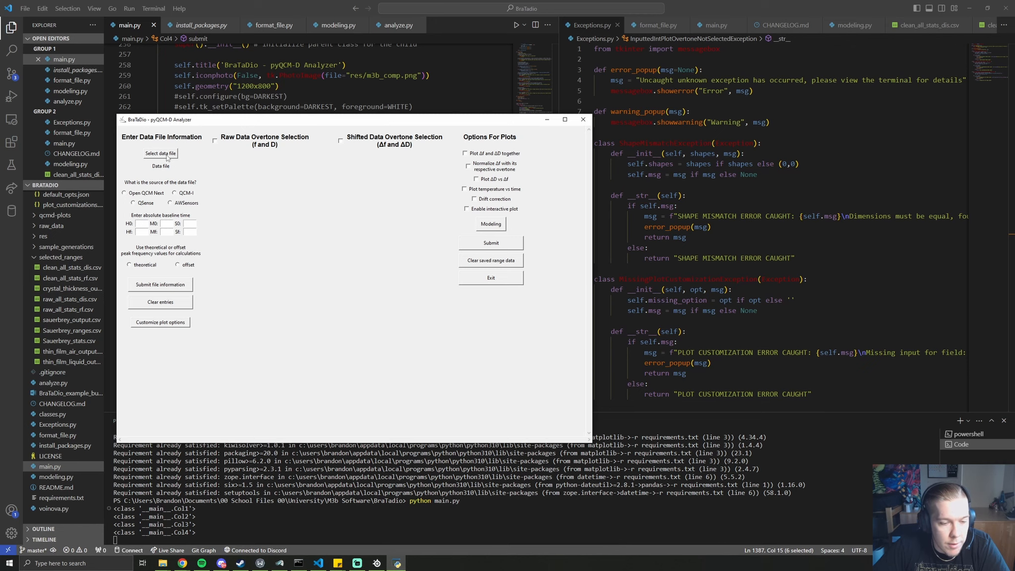
click(163, 564)
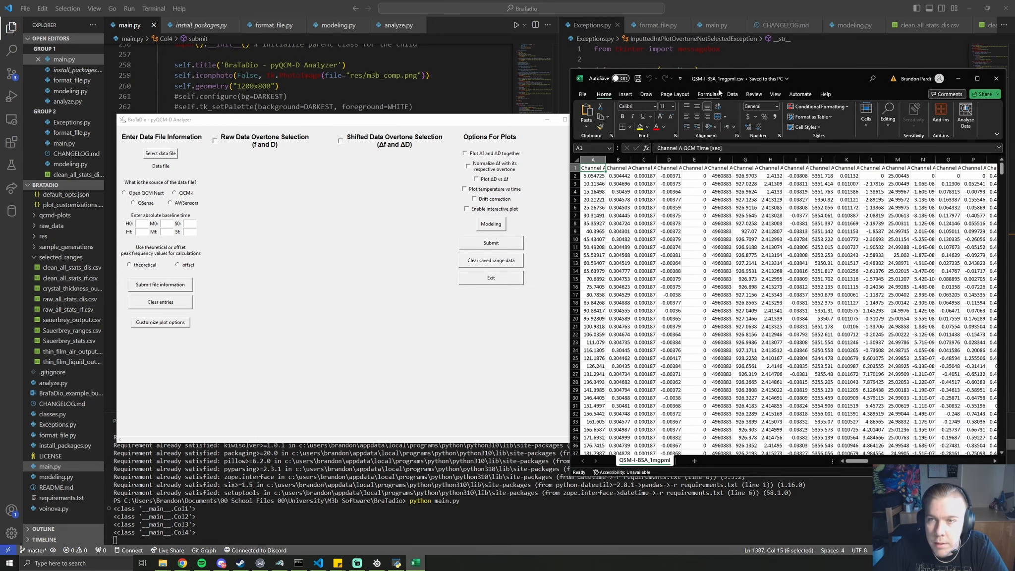
Stretch the QSM-I-BSA_1mgml.csv workbook to full height, review its Channel A columns, and close it
drag(804, 70, 804, 1)
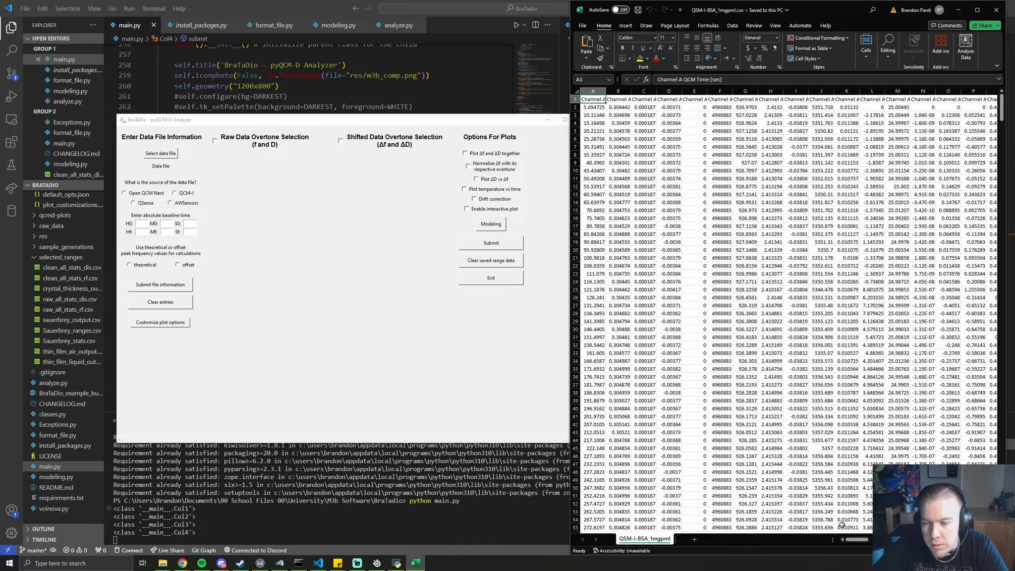
mouse_move(864, 546)
mouse_down()
mouse_move(890, 544)
mouse_move(862, 544)
mouse_up()
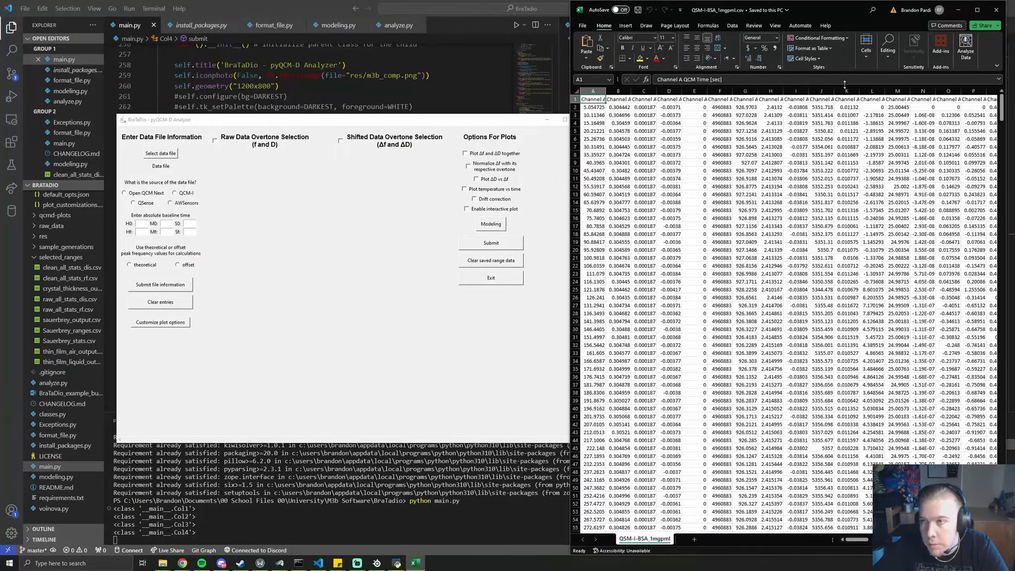
click(996, 9)
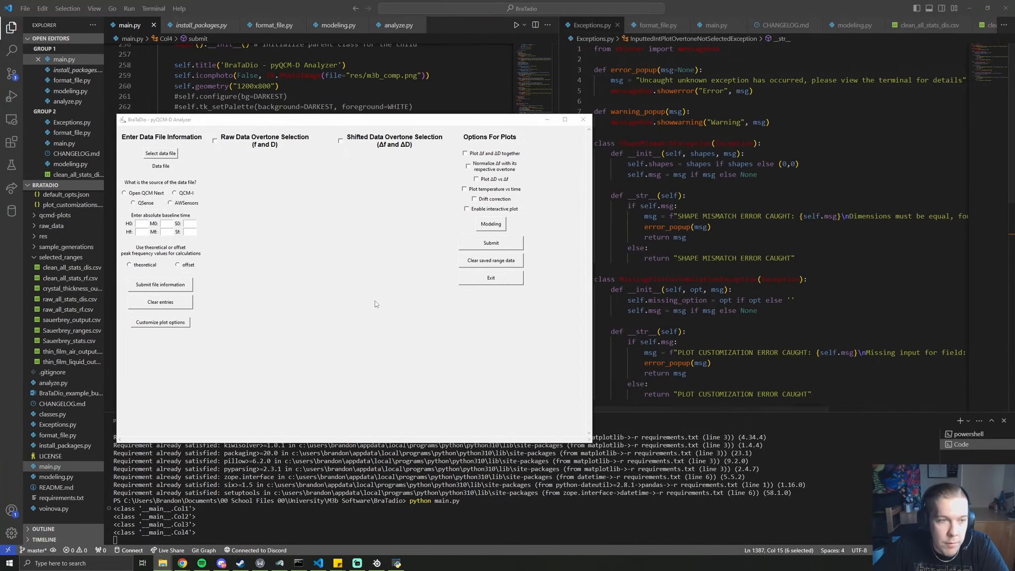
Load QSM-I-BSA_1mgml.csv as the data file with QCM-I as its data source
click(152, 158)
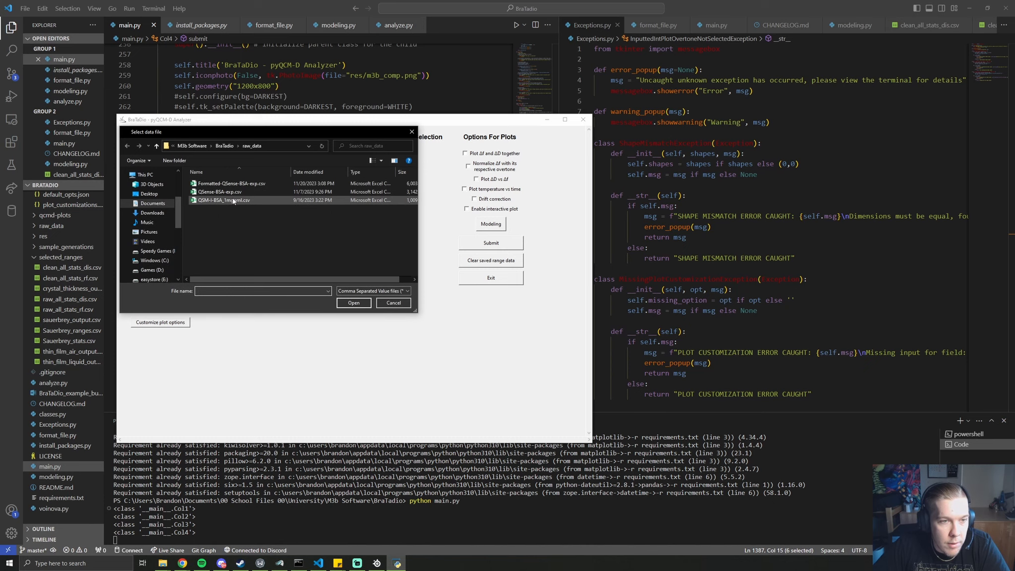
double_click(263, 200)
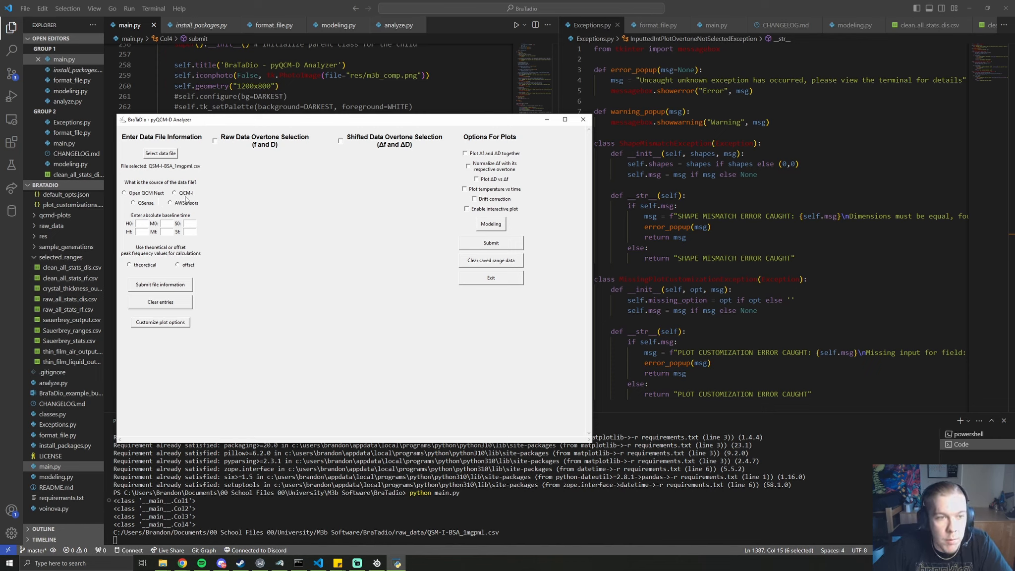
click(186, 195)
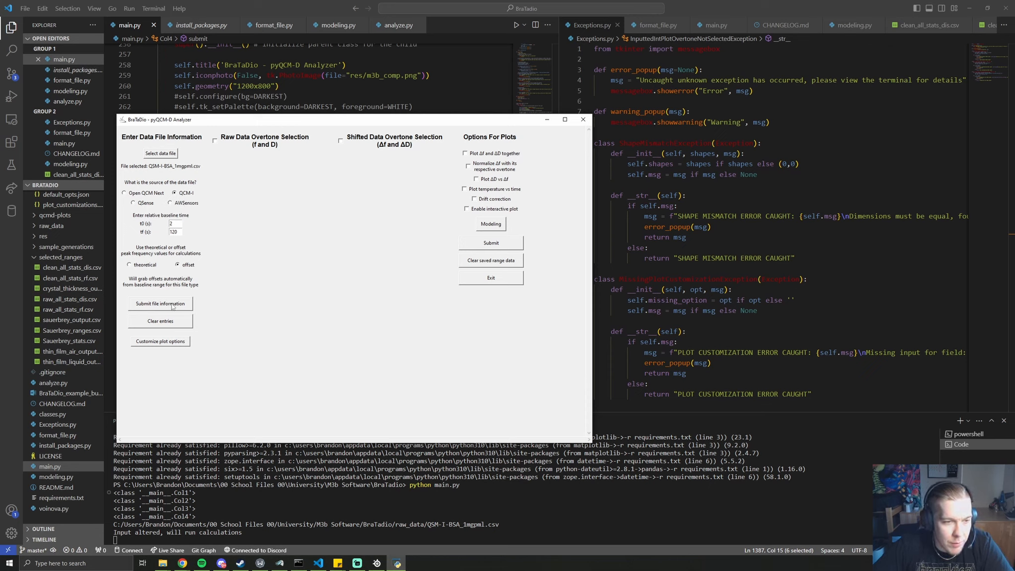
Bring up the Excel windows holding the raw and formatted QSM-I-BSA_1mgml CSVs
mouse_move(169, 569)
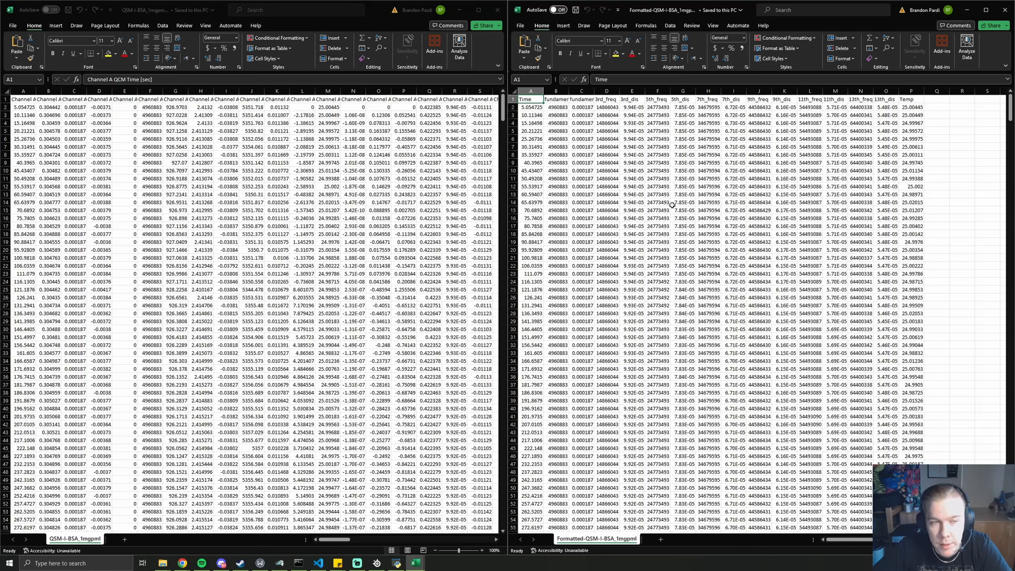
click(555, 100)
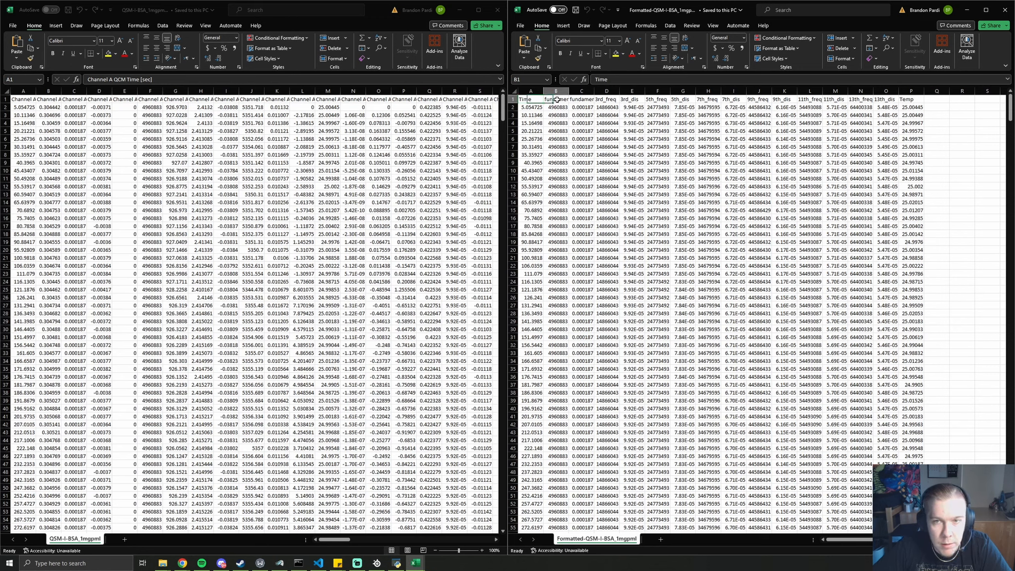
click(147, 99)
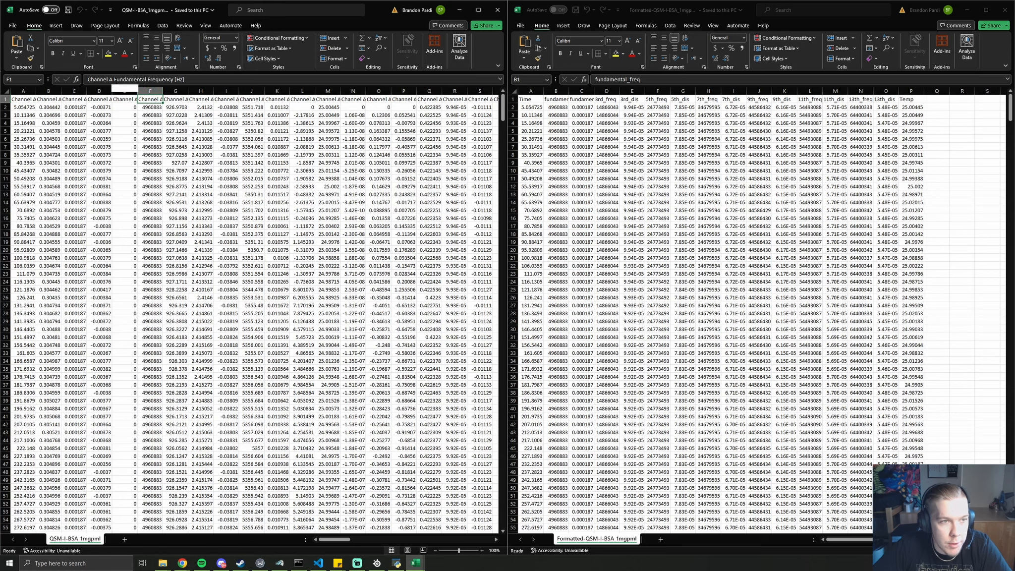
click(559, 100)
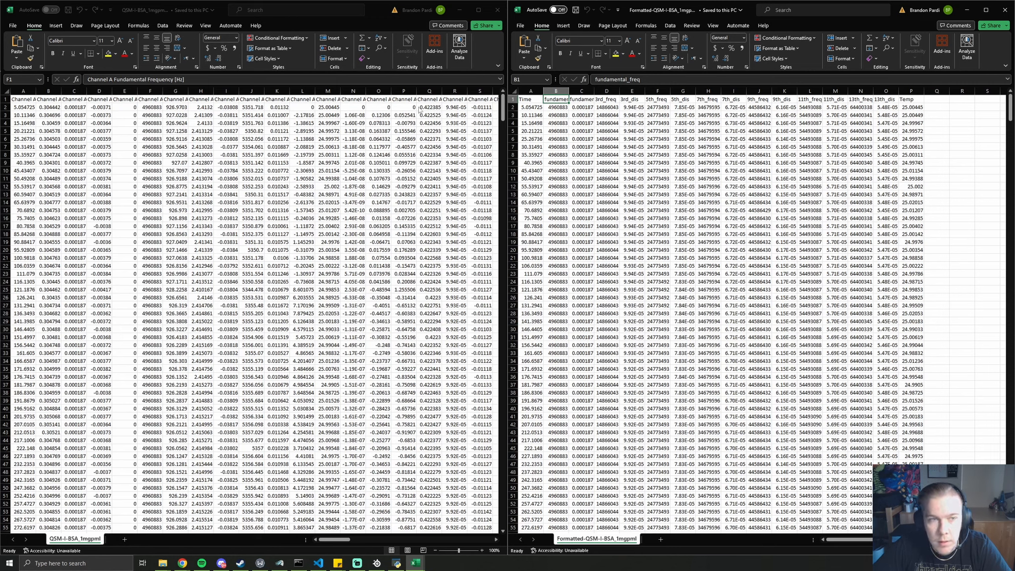
click(196, 100)
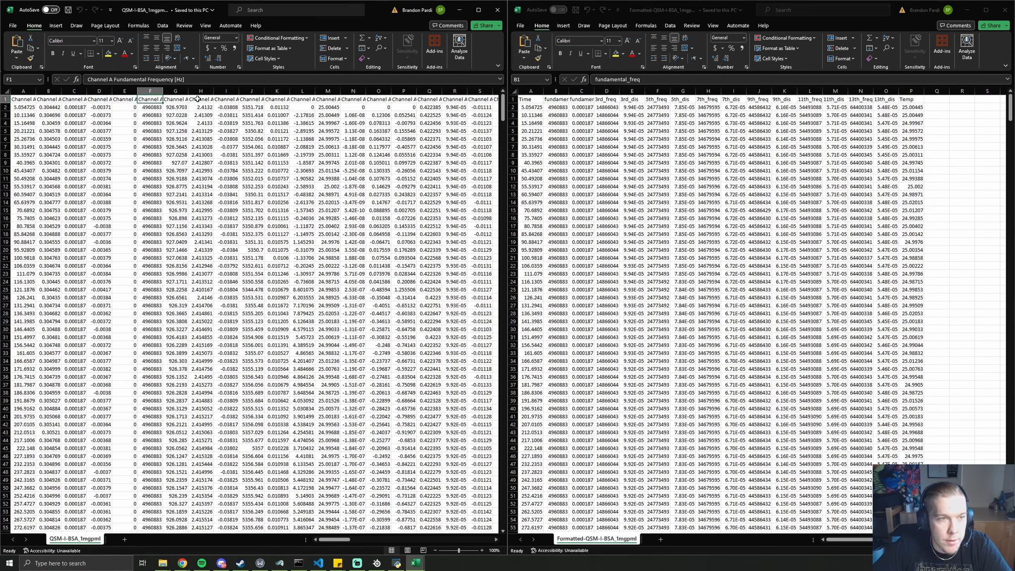
click(224, 99)
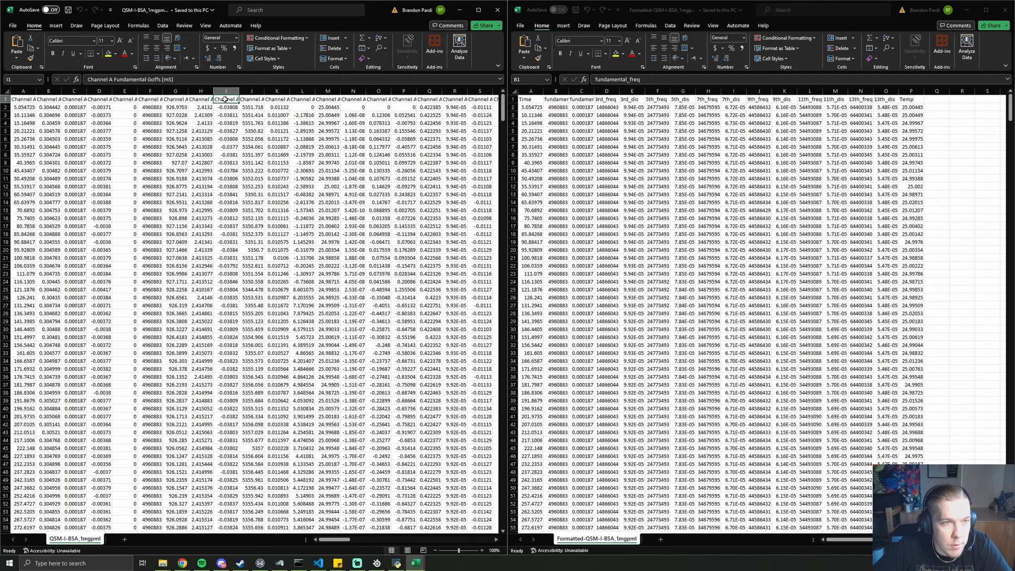
click(557, 100)
click(581, 100)
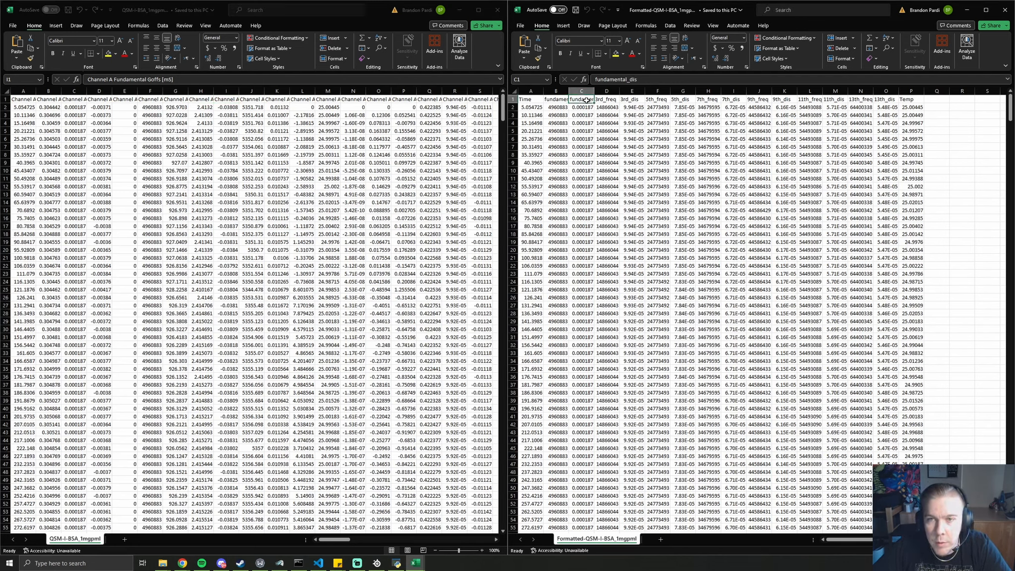
click(606, 99)
click(637, 100)
click(650, 99)
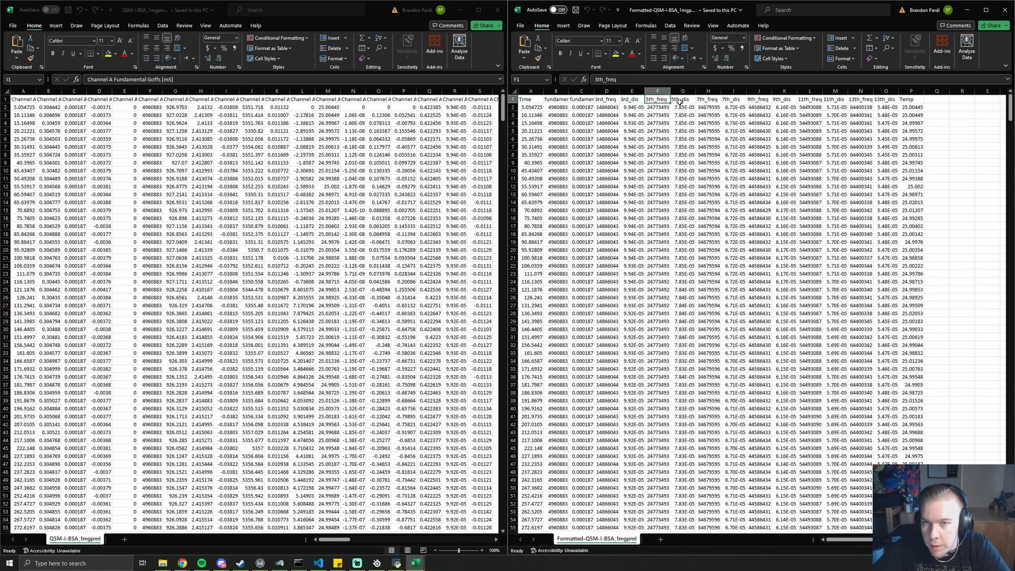
click(912, 106)
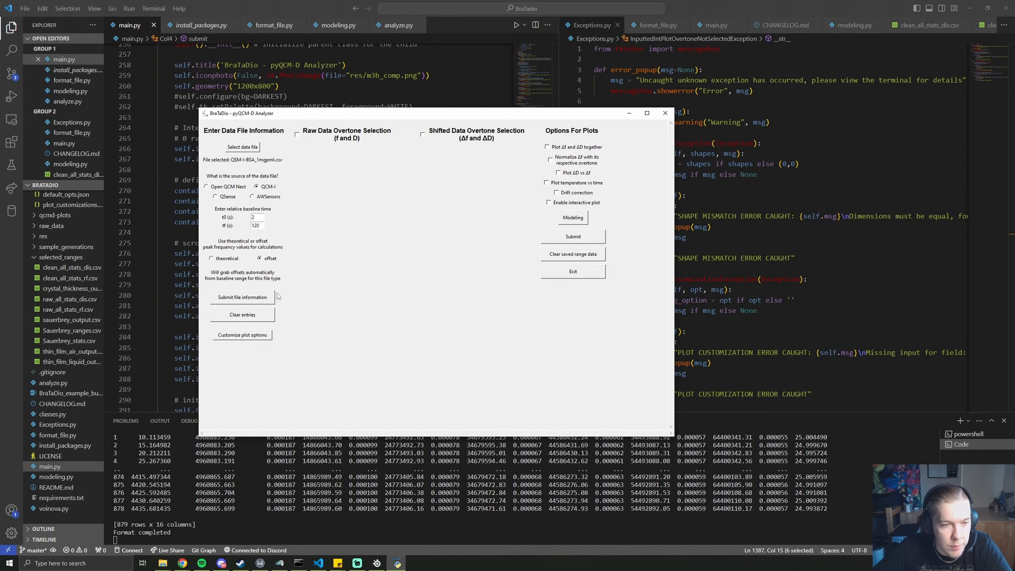
Open Customize Plots beside the moved analyzer window and start editing the font selection
click(246, 337)
drag(464, 113, 704, 87)
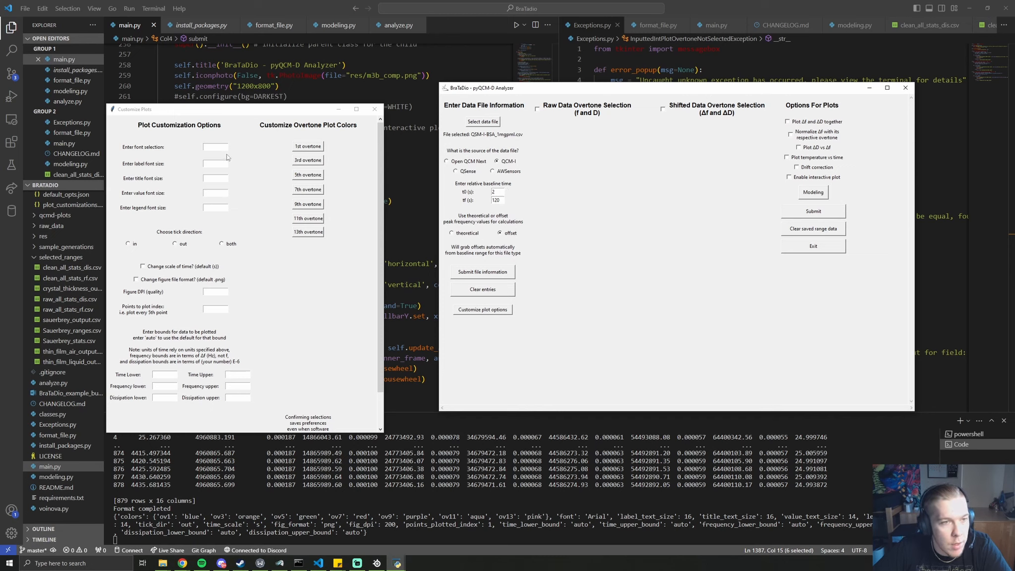
click(211, 148)
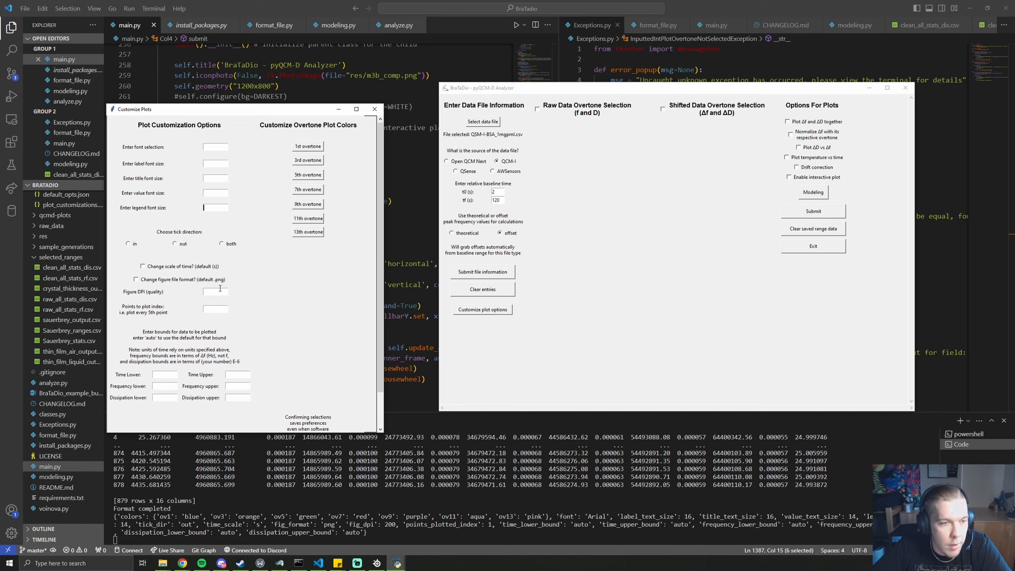
Apply default plot values (Arial, outward ticks, 200 DPI, auto bounds) and open the 1st overtone colour chooser
click(185, 268)
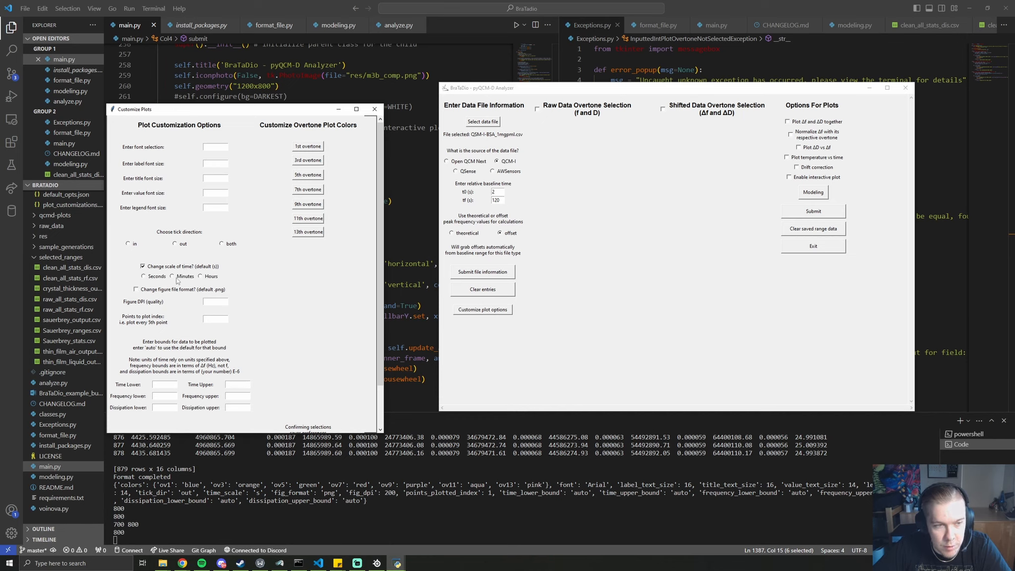
click(161, 268)
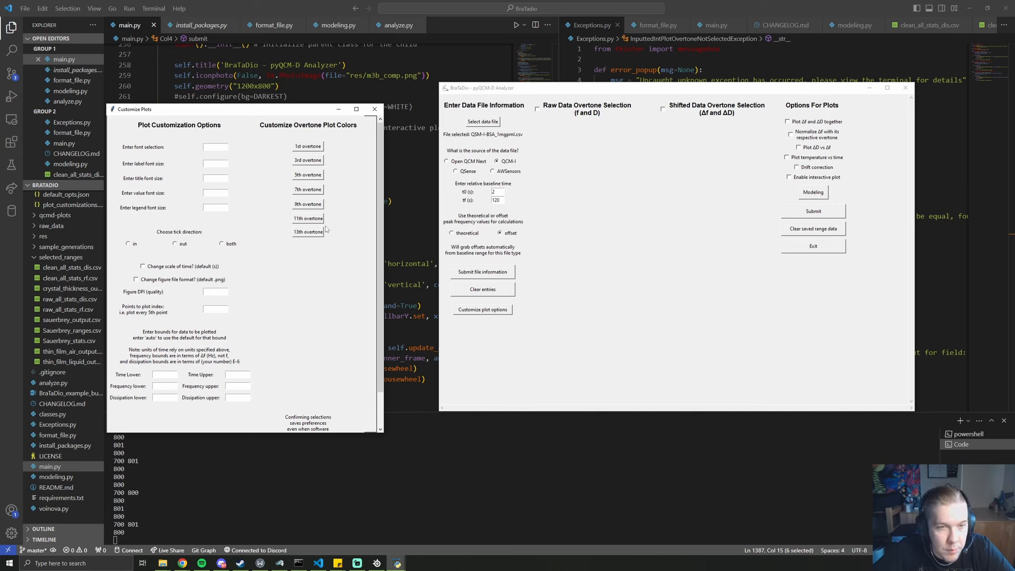
scroll(380, 232, down, 3)
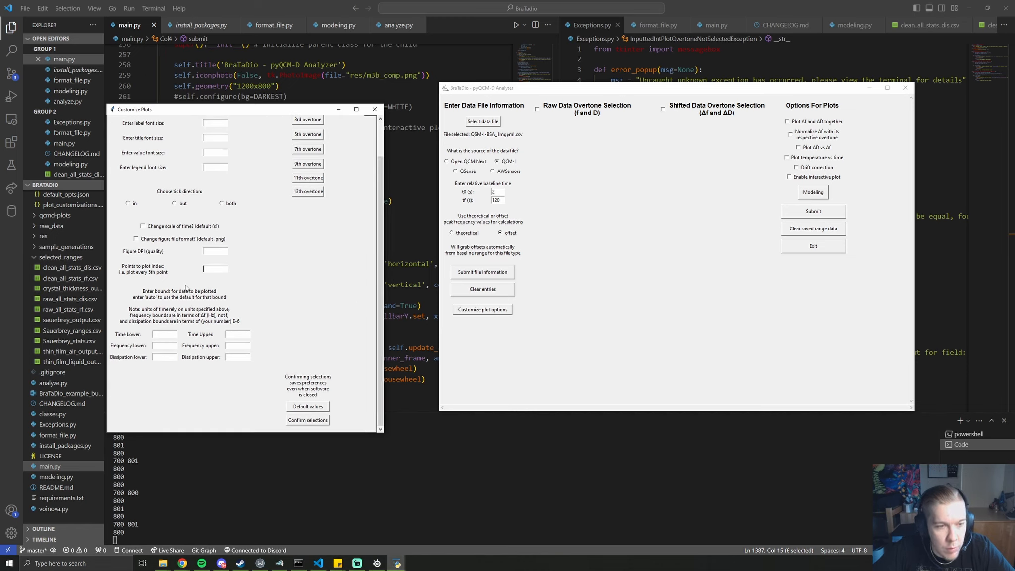
click(309, 410)
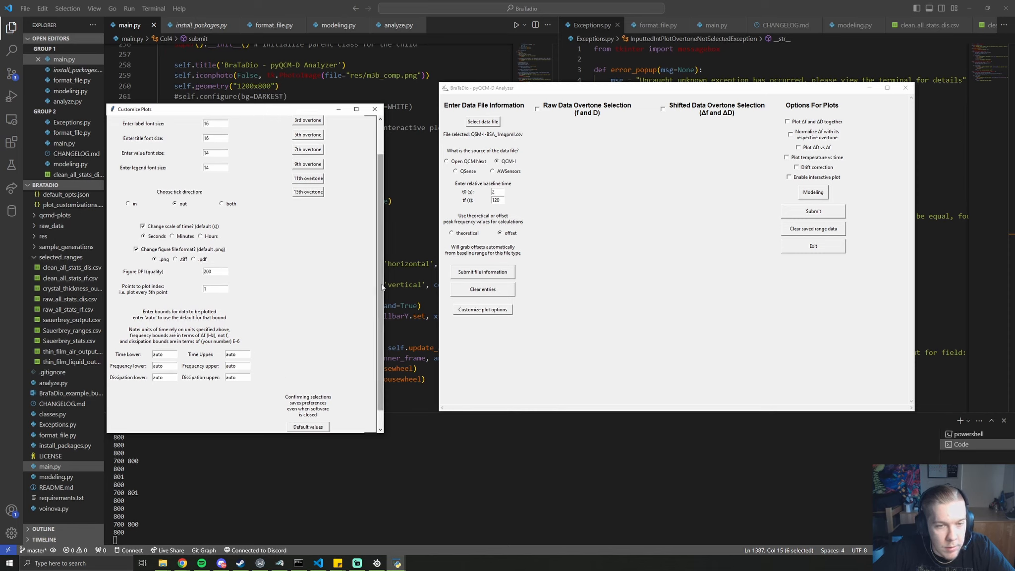
drag(381, 286, 382, 253)
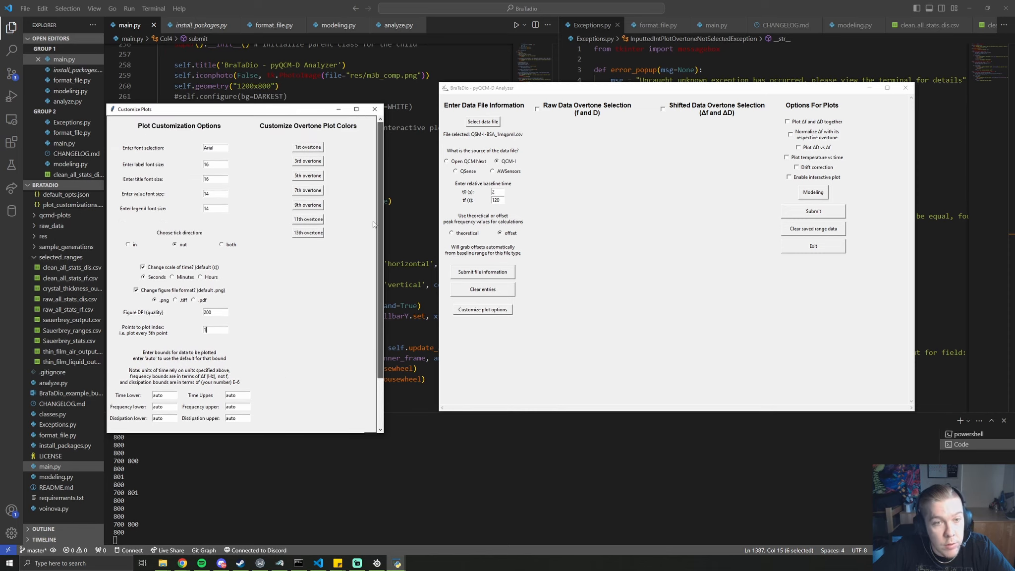
click(308, 148)
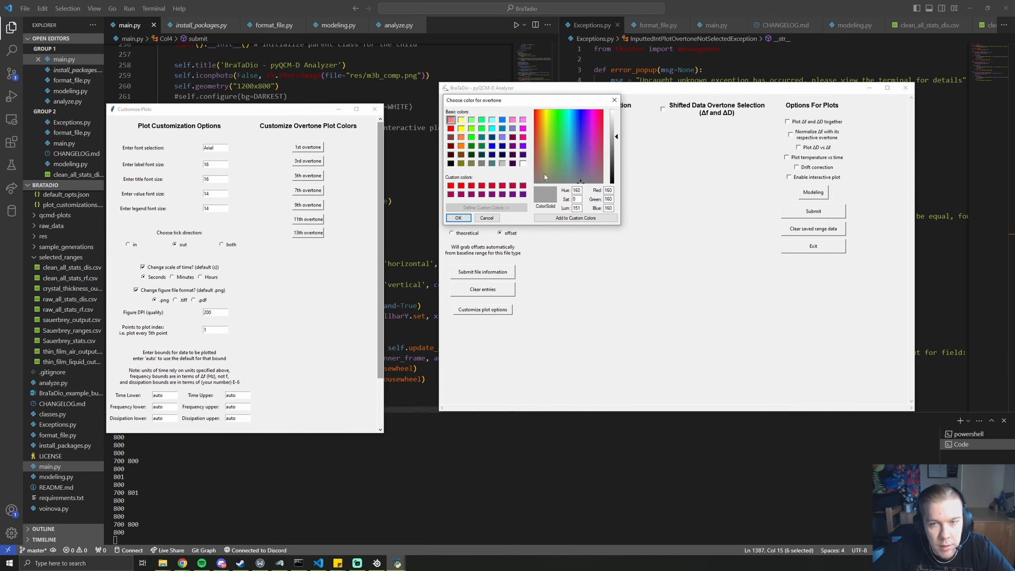
Preview purple and grey-blue shades for the 1st overtone, then cancel without changing its colour
click(586, 138)
drag(586, 137, 574, 160)
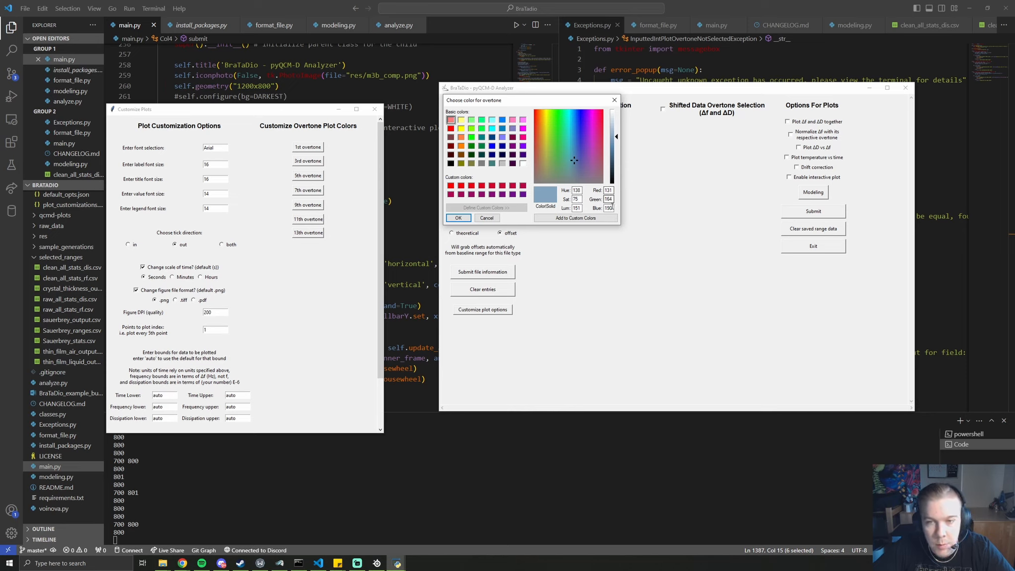
click(489, 219)
drag(381, 248, 381, 295)
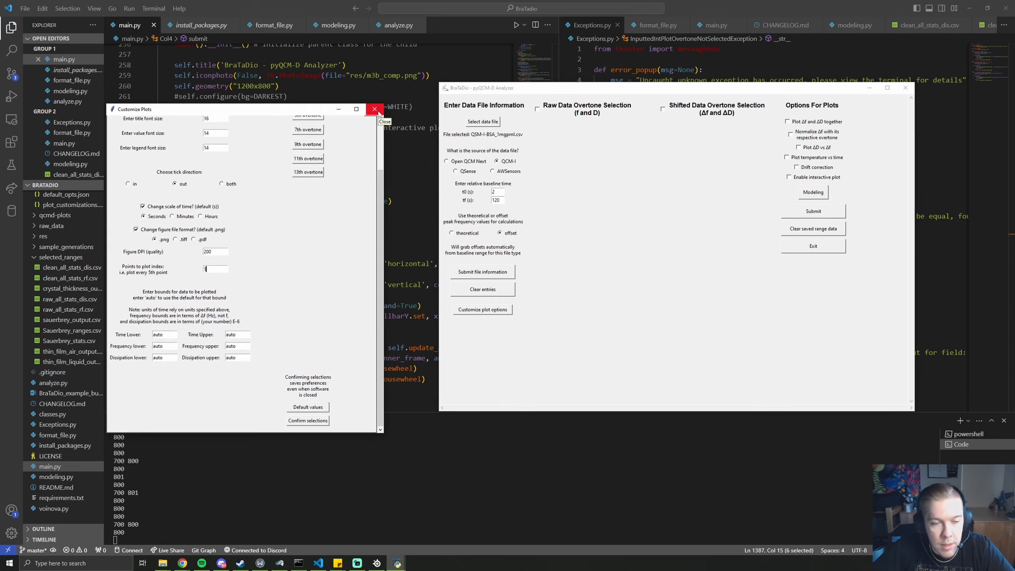
Confirm the plot selections, saving overtone colours, Arial and 200 DPI, and reposition the analyzer window
click(315, 422)
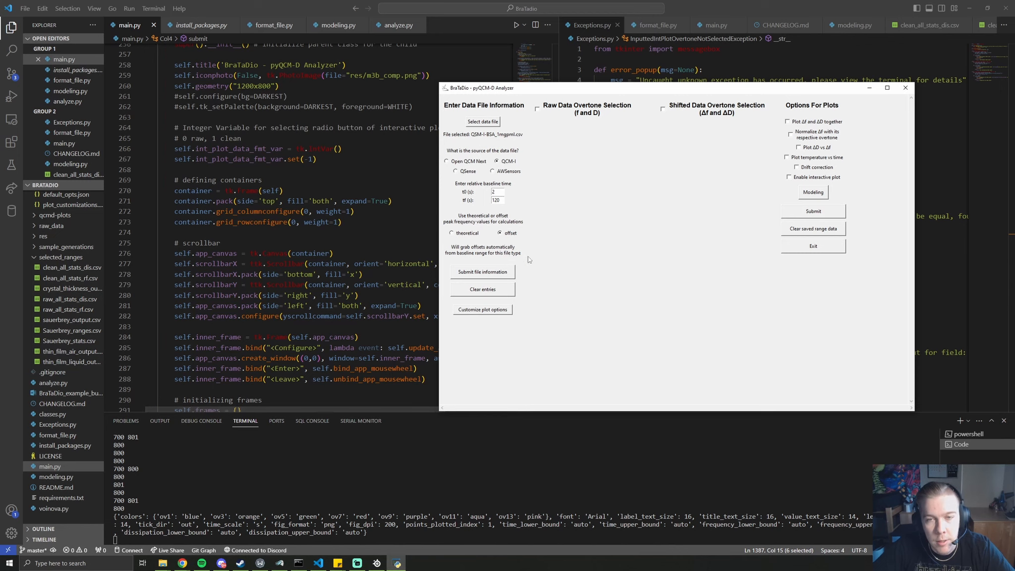
drag(554, 88, 537, 90)
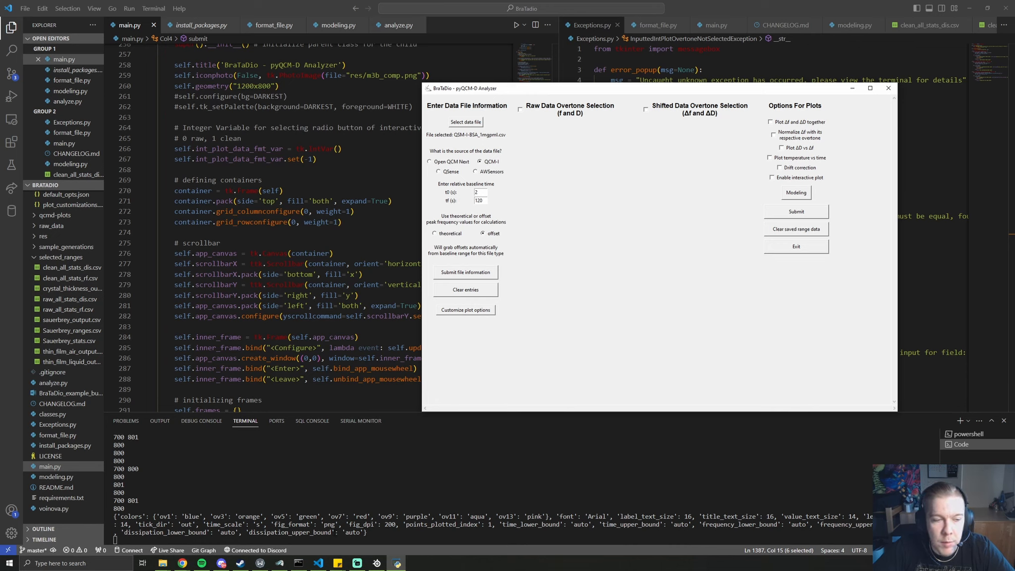
scroll(68, 381, up, 2)
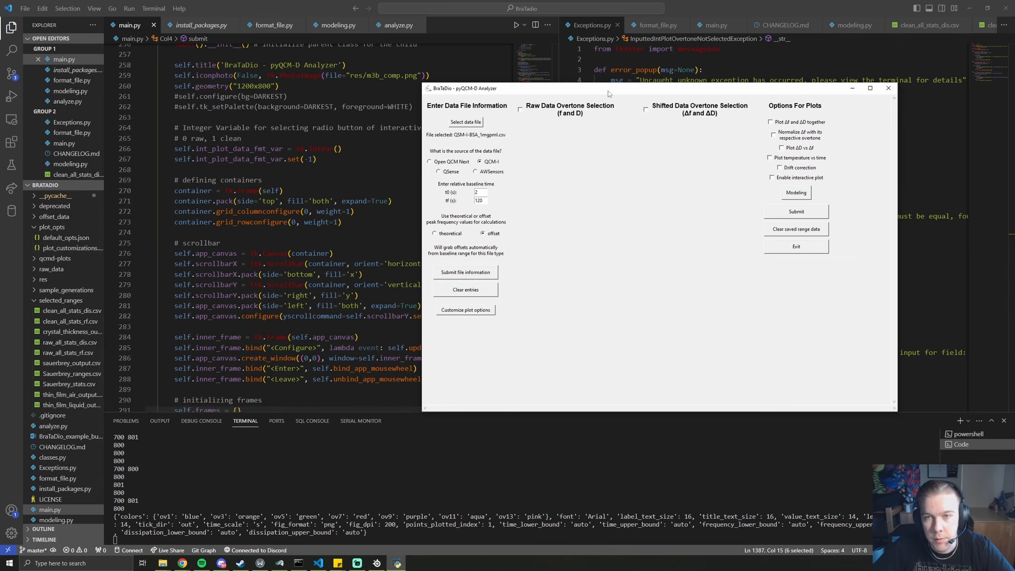
drag(608, 90, 585, 137)
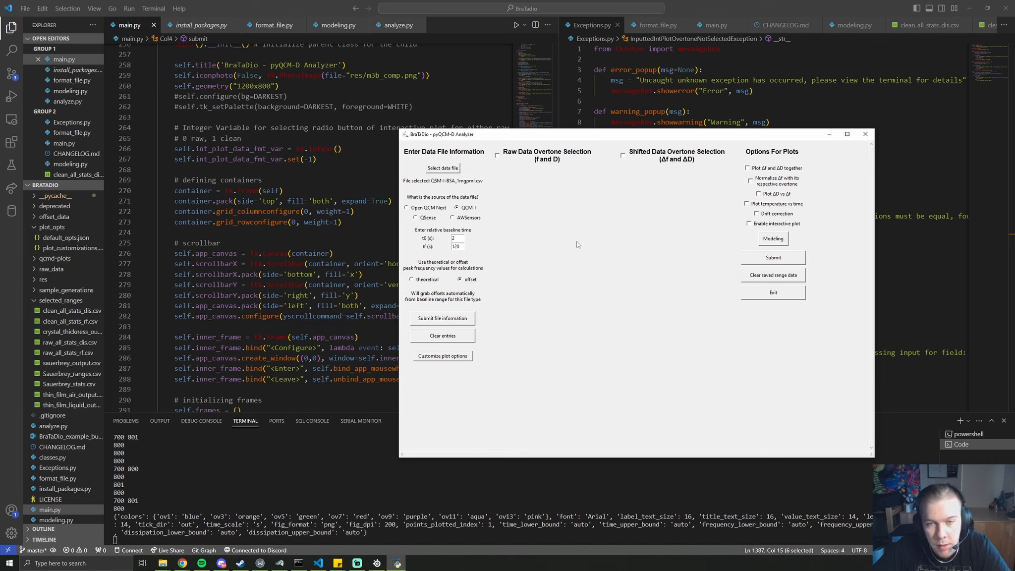
Select all 1st–13th frequency and dissipation overtones for raw and shifted data, with interactive shifted plotting
click(558, 158)
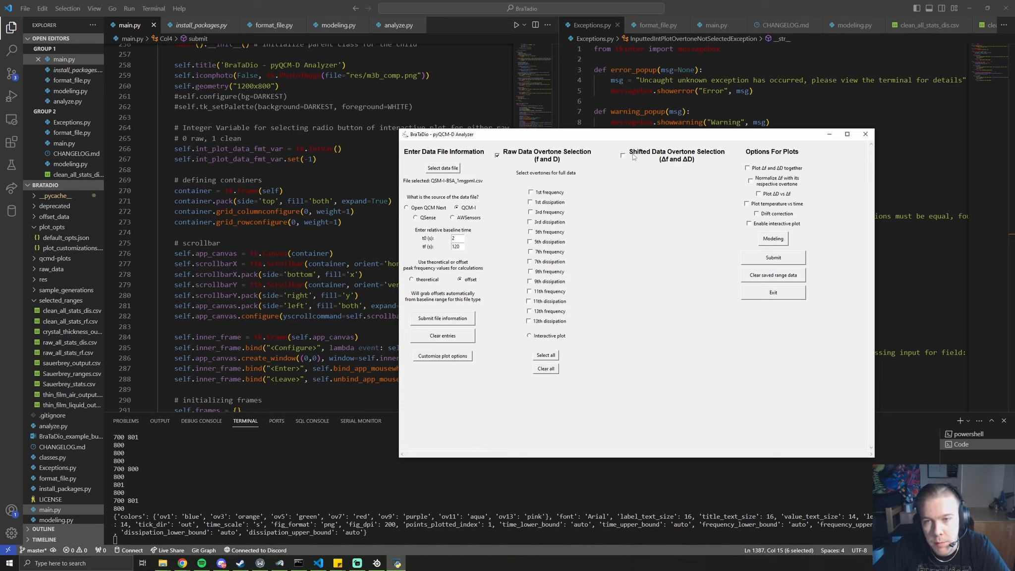
click(658, 158)
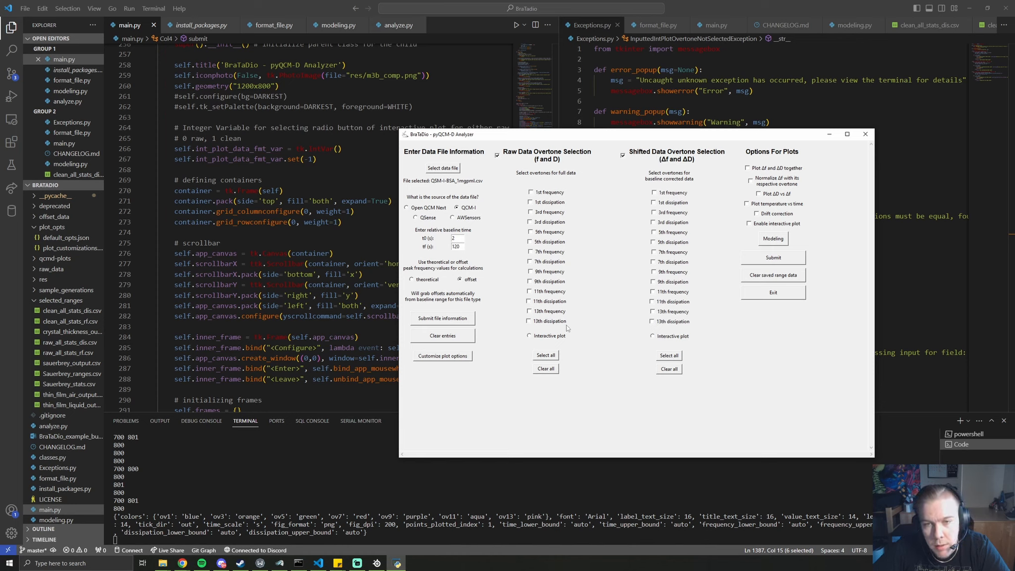
click(546, 356)
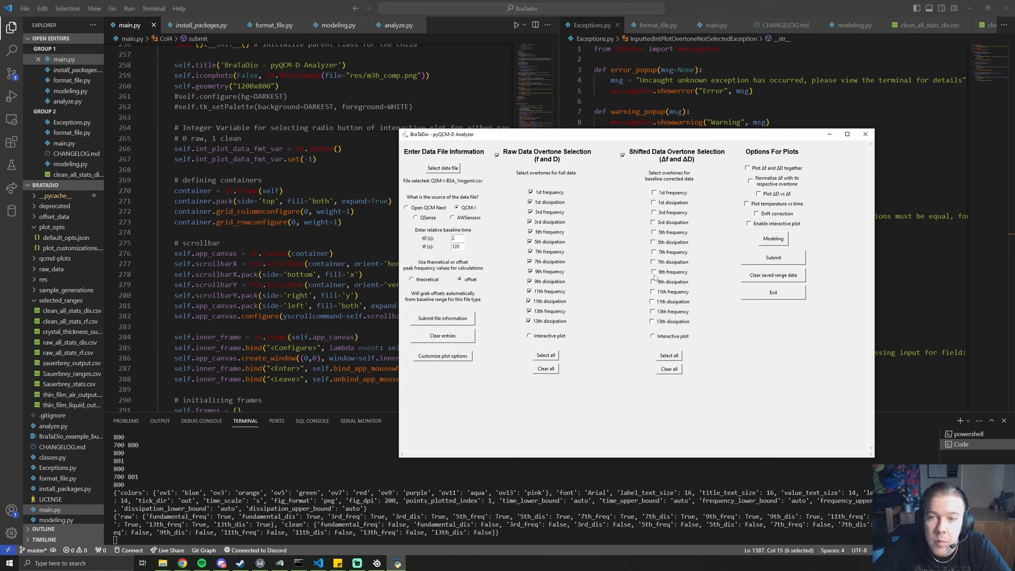
click(676, 356)
drag(638, 138, 326, 101)
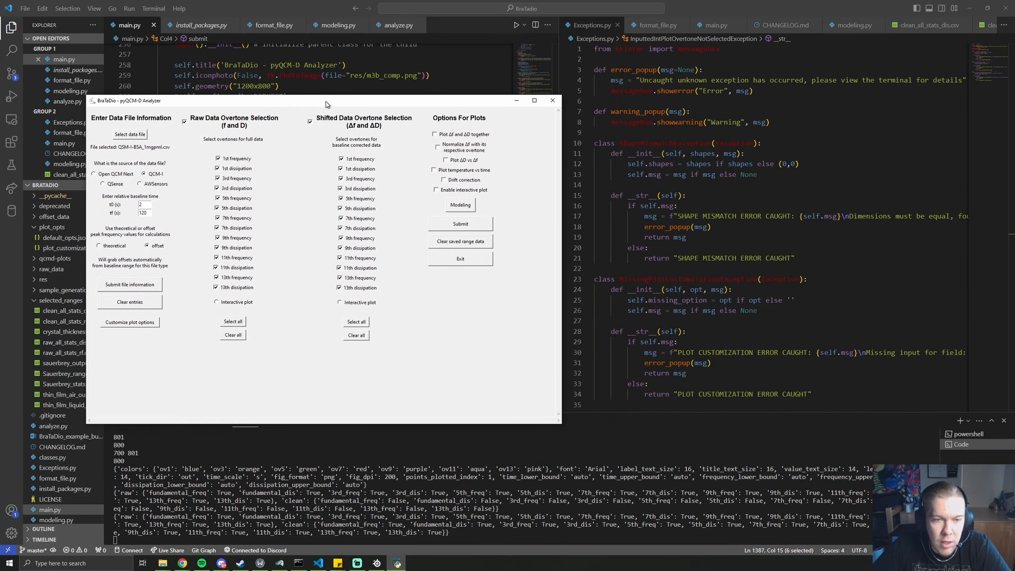
click(362, 303)
Enter 3 as the overtone to visualize
click(364, 333)
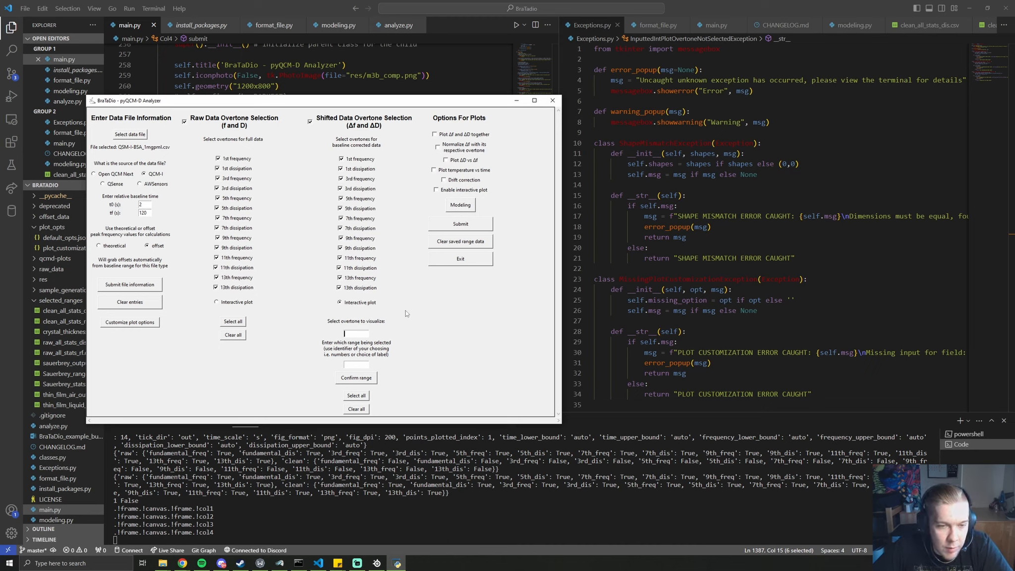
click(359, 333)
text(3)
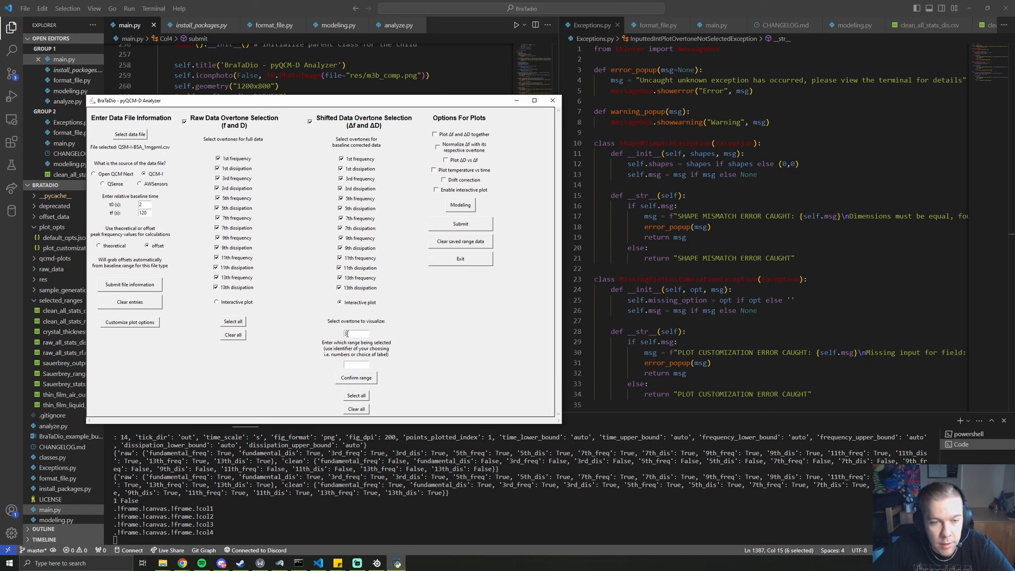
double_click(347, 333)
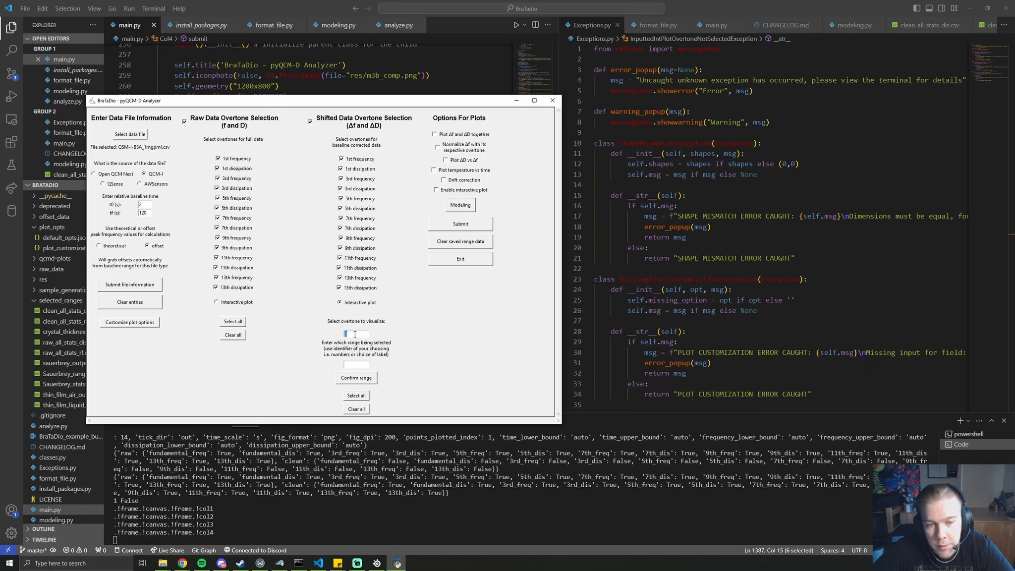
click(357, 334)
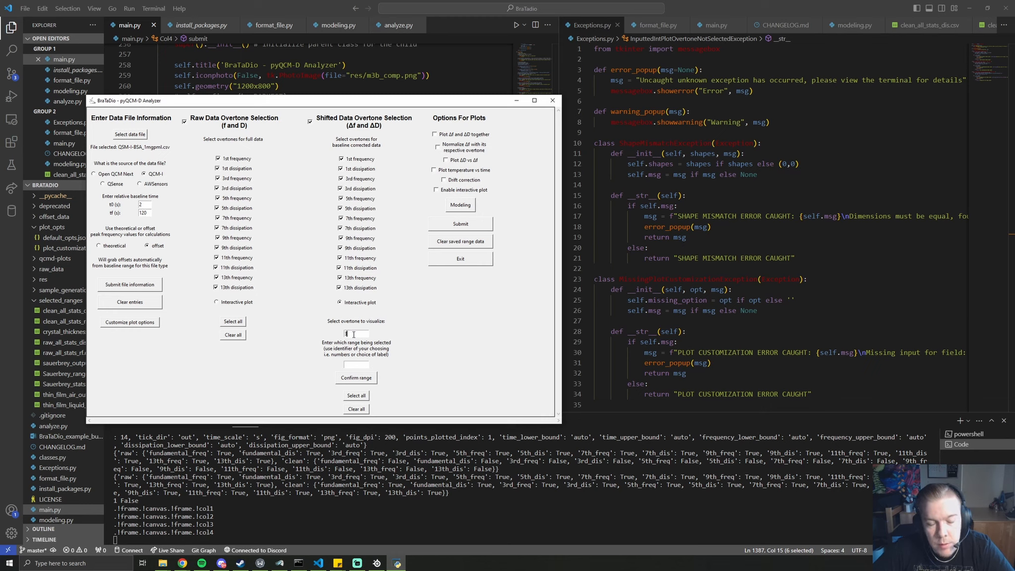
Label the range 'test', confirm it, and submit the analysis
click(363, 367)
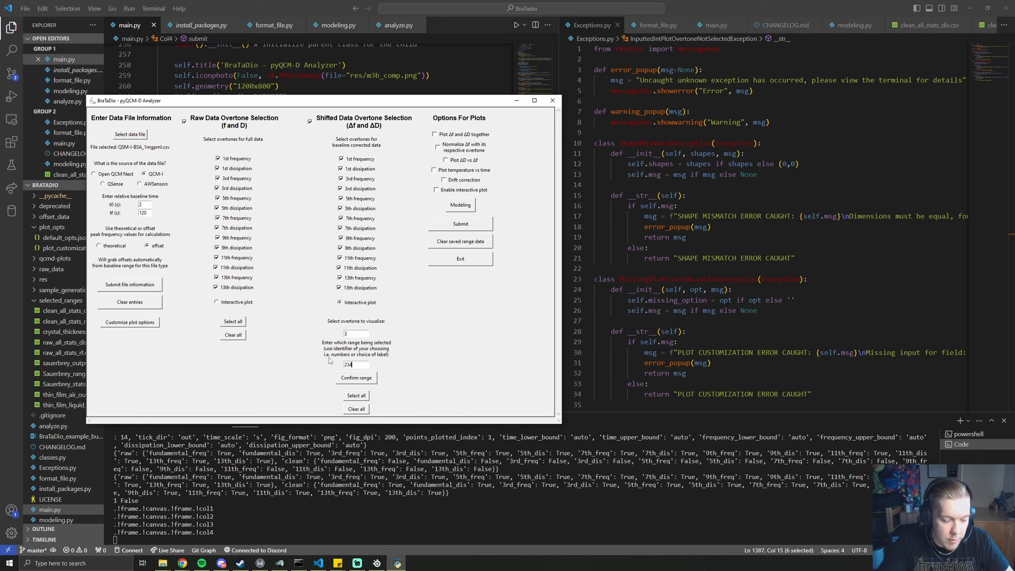
text(asdf)
key(BackSpace)
key(BackSpace)
key(BackSpace)
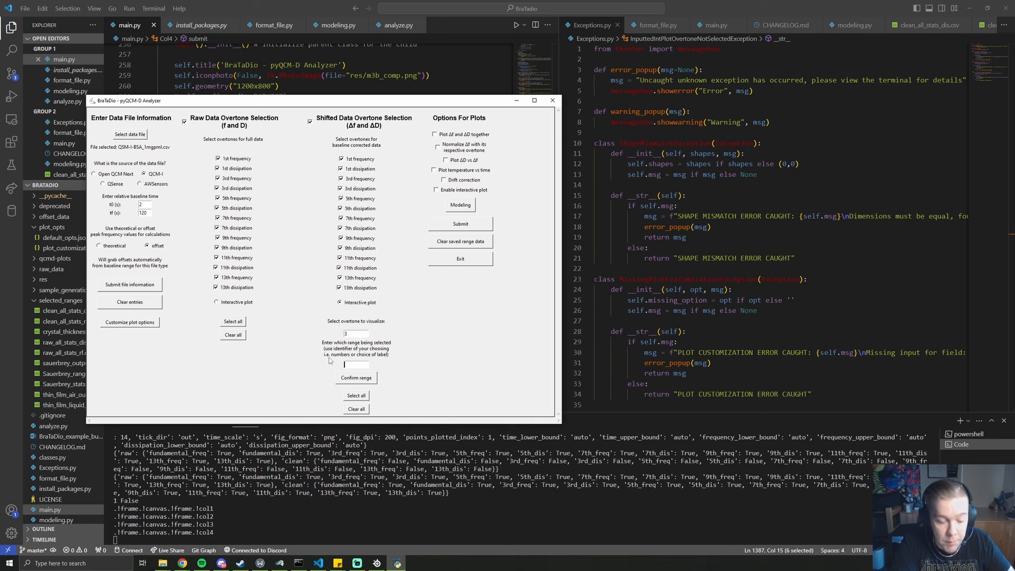
text(test)
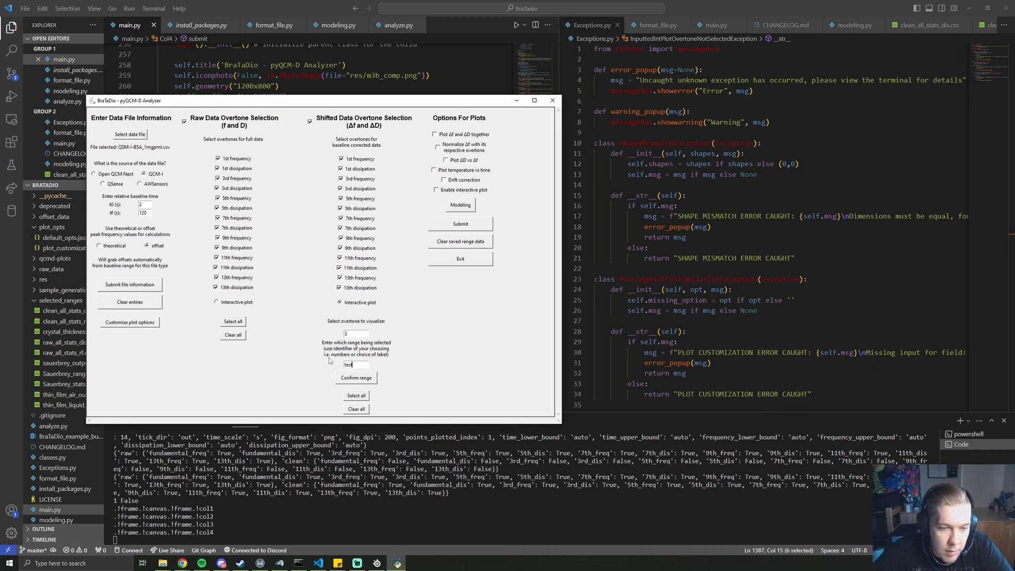
click(355, 379)
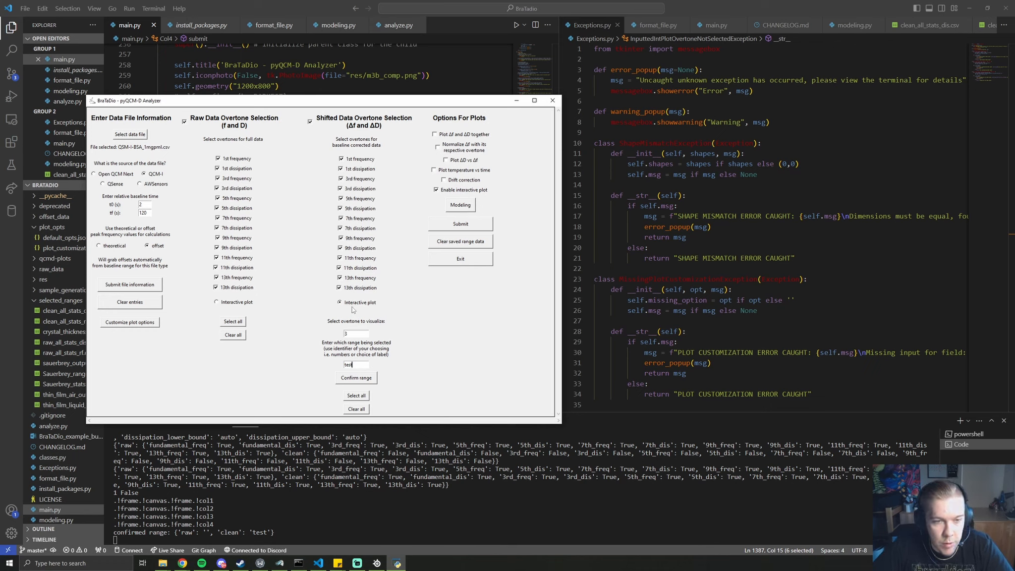
click(465, 228)
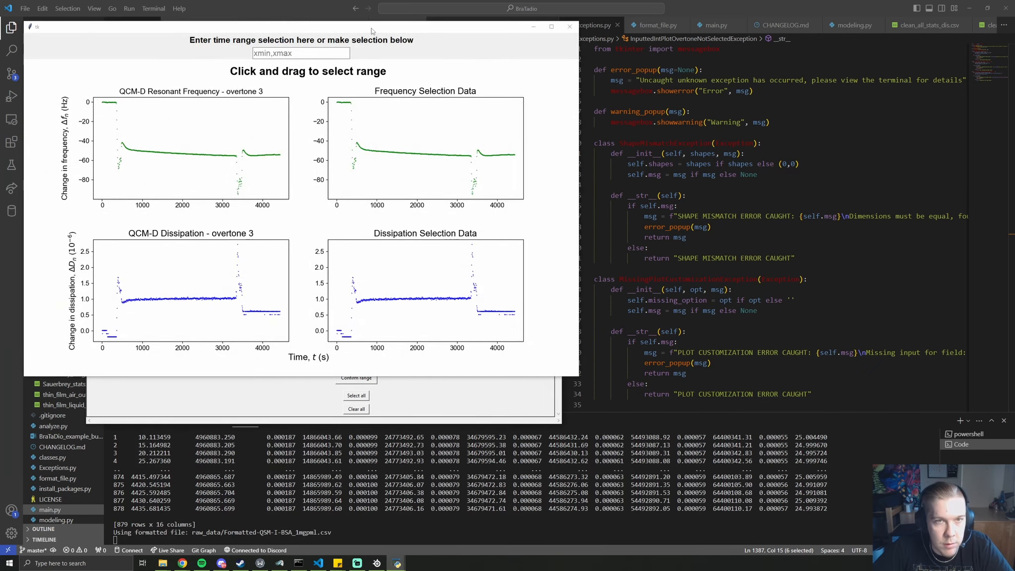
Select the 3000–3300 s span on the overtone 3 plots, entering 3000,3300 as the time range
drag(371, 28, 756, 86)
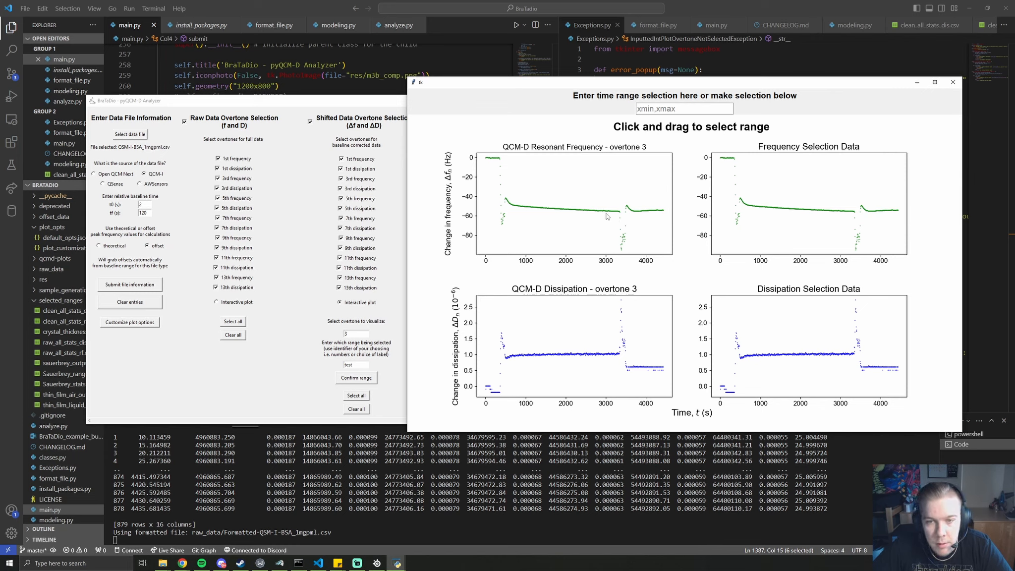
drag(533, 218, 618, 215)
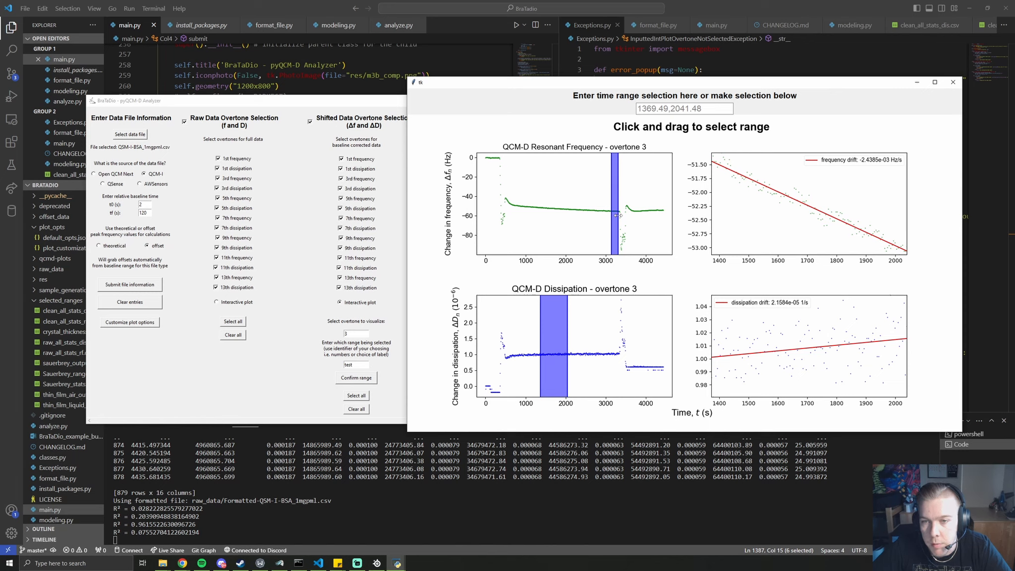
drag(618, 215, 618, 215)
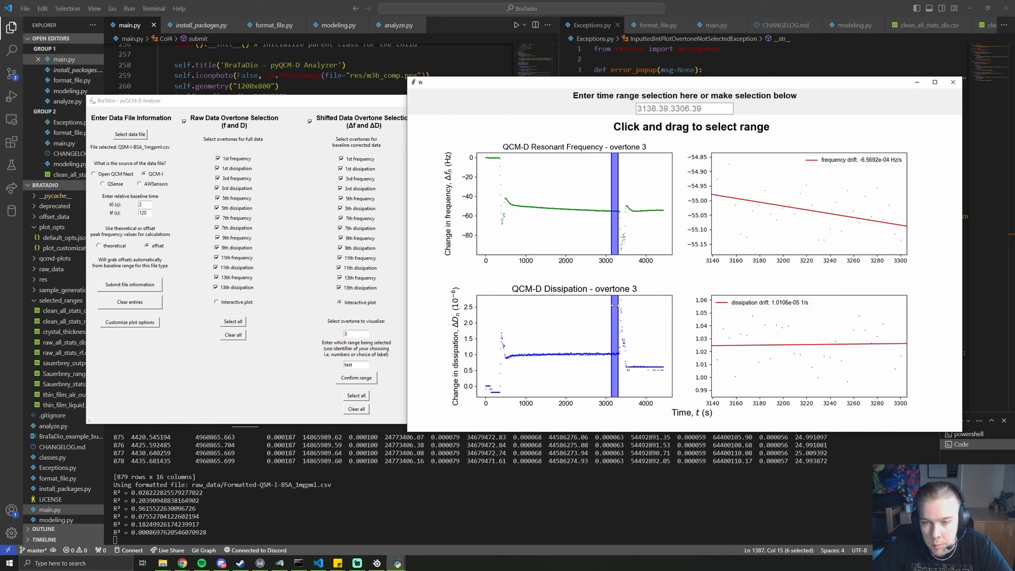
drag(613, 309, 575, 314)
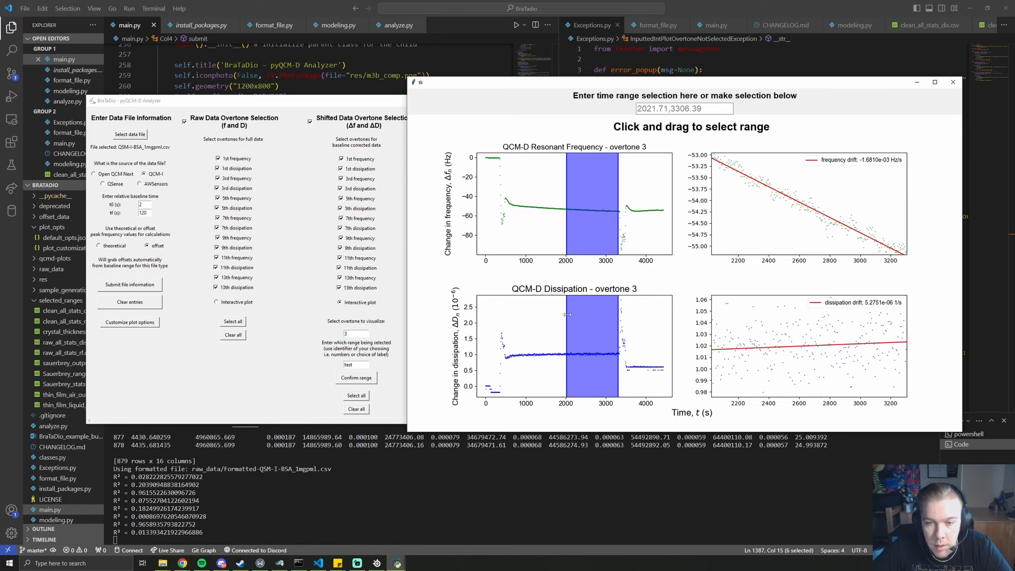
drag(567, 315, 610, 317)
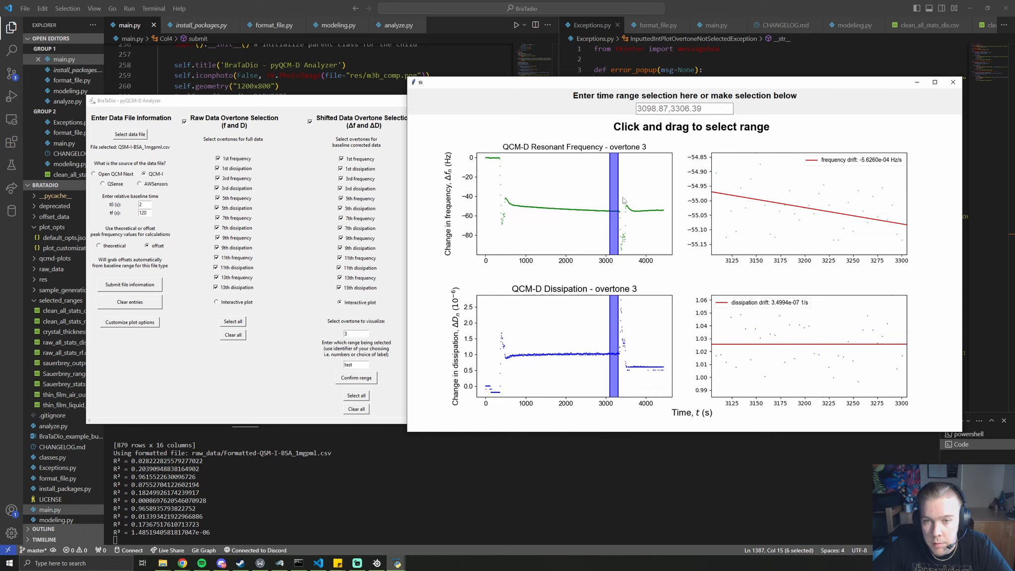
click(651, 110)
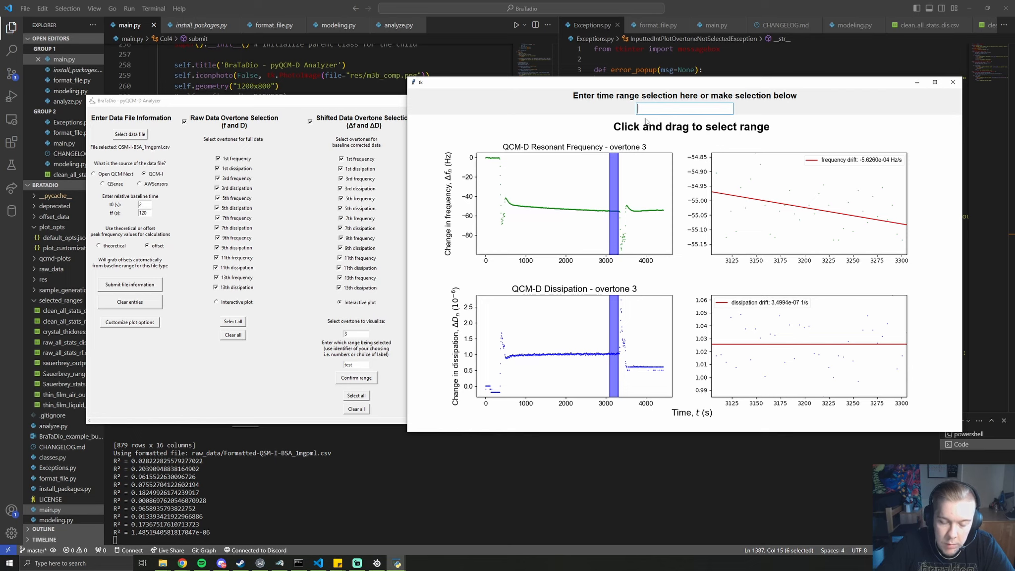
text(3000,)
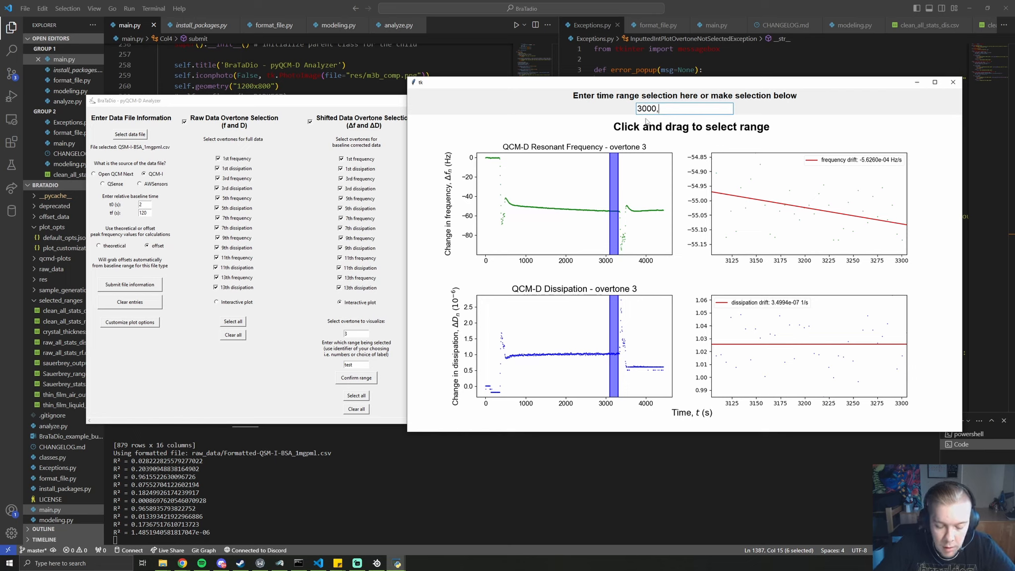
text(3300)
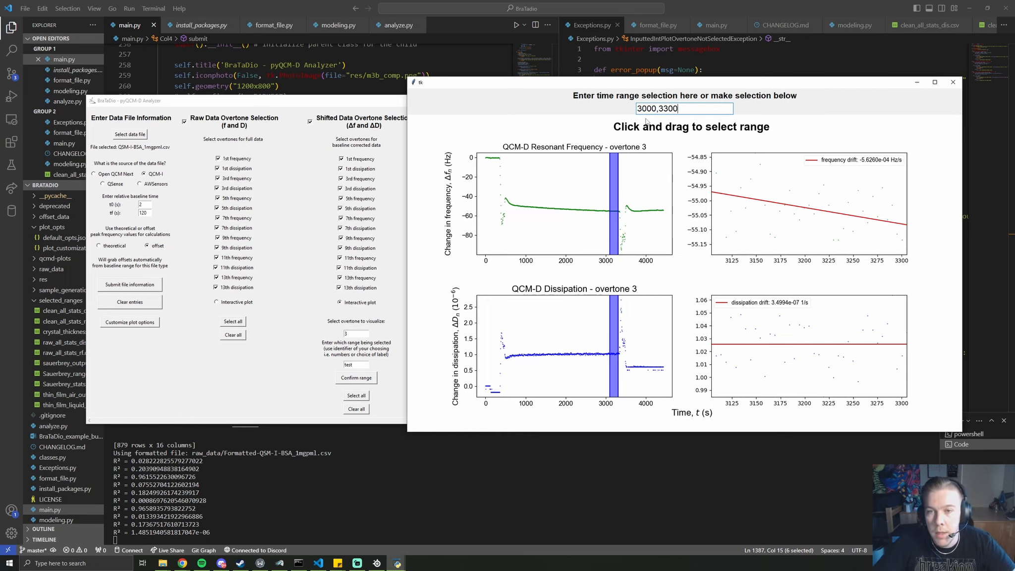
key(Return)
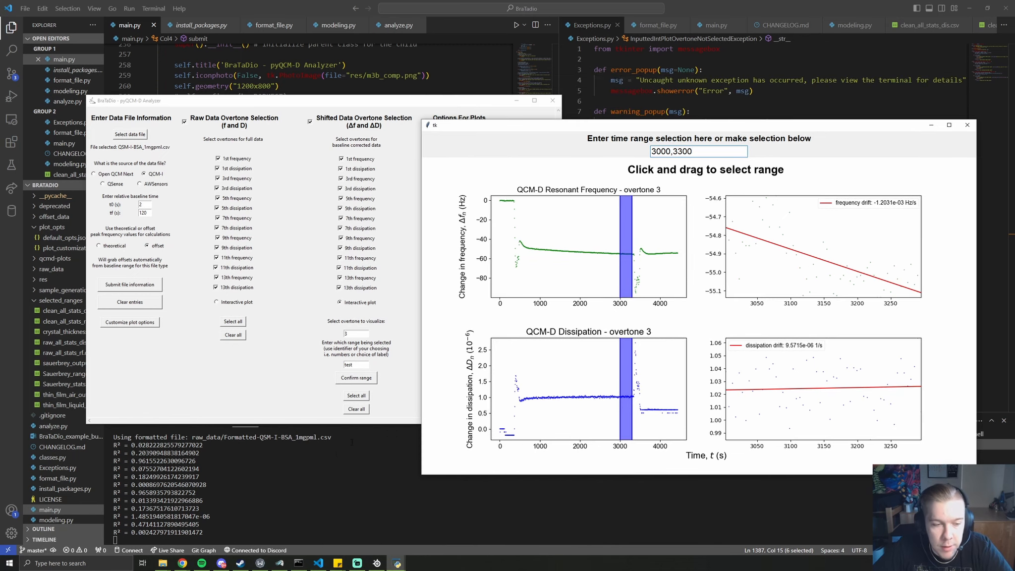
Go back to the BraTadio folder and open qcmd-plots\dissipation_plot.png
mouse_move(162, 564)
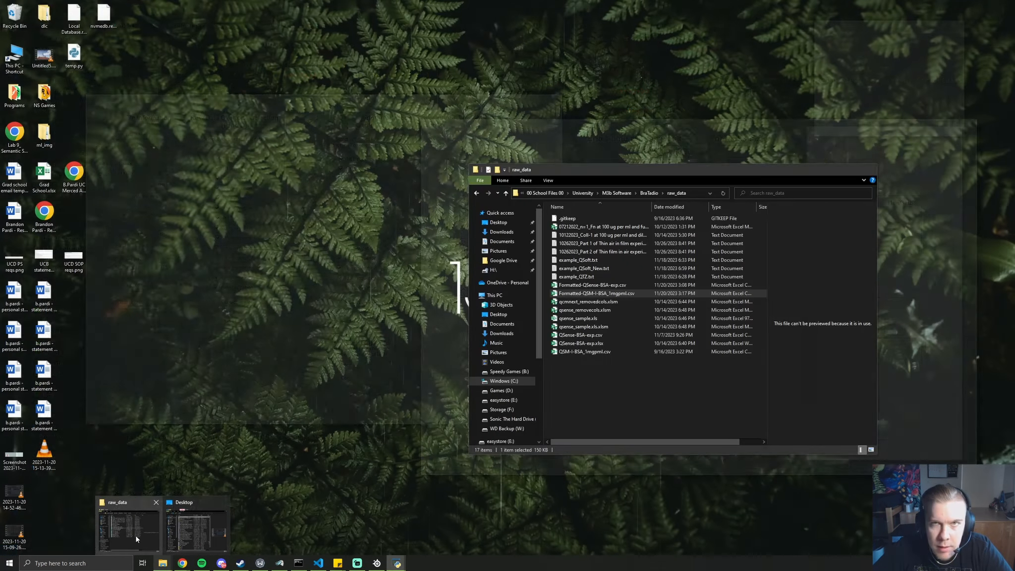
click(137, 539)
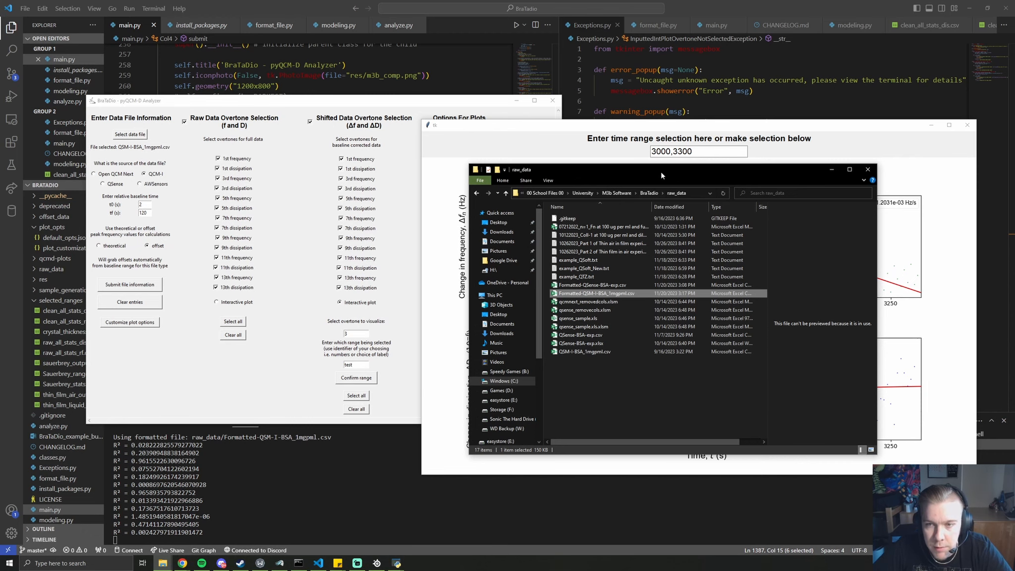
drag(661, 172, 508, 177)
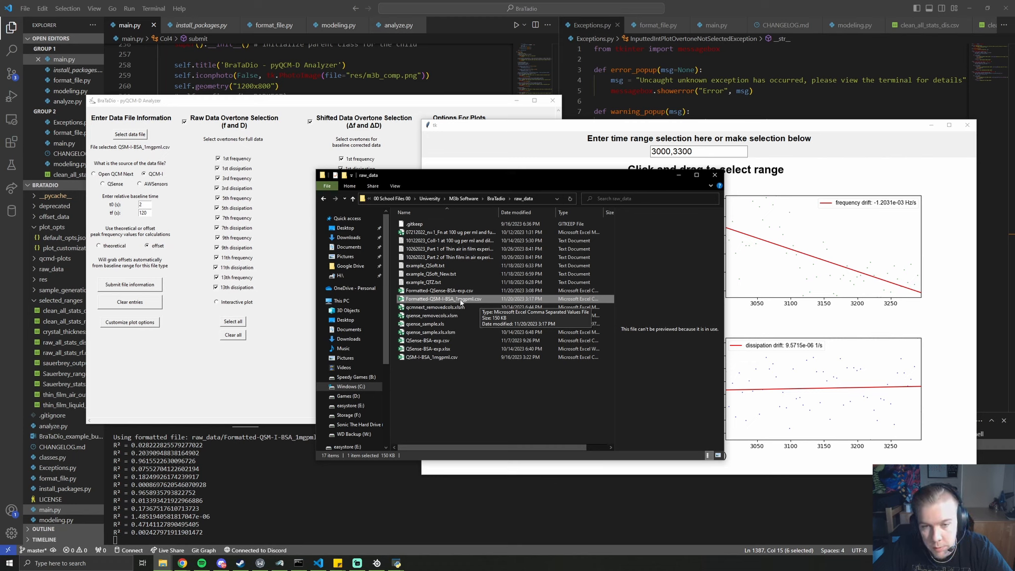
key(alt+Left)
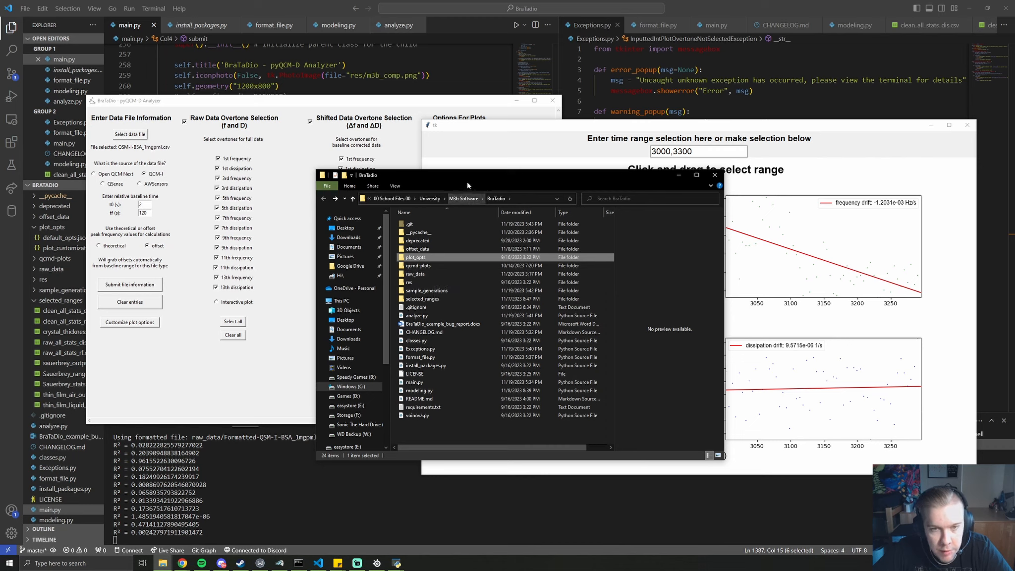
double_click(430, 267)
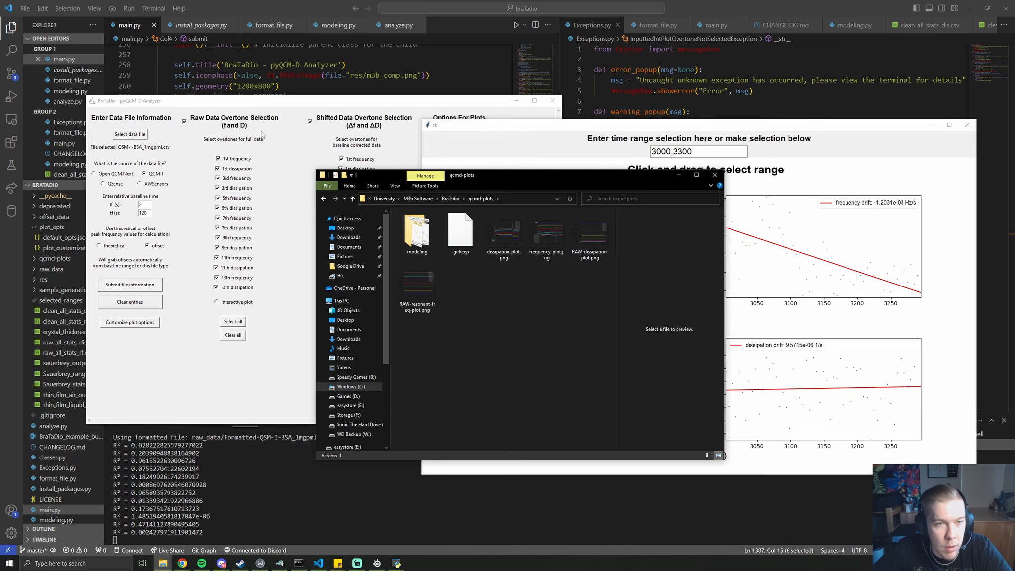
double_click(504, 232)
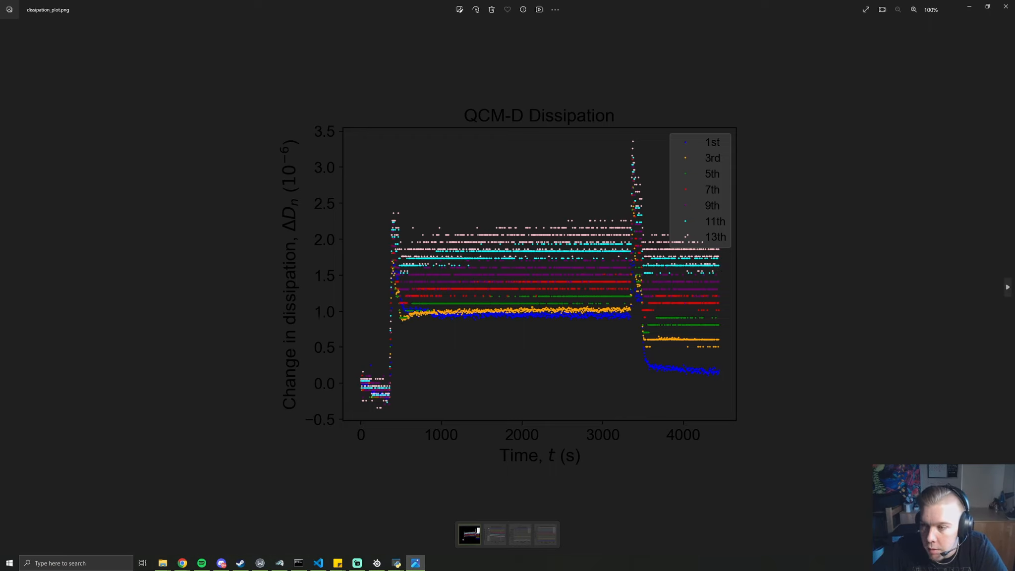
Page through frequency_plot, RAW-dissipation-plot and RAW-resonant-freq-plot images, then close Photos
click(1007, 289)
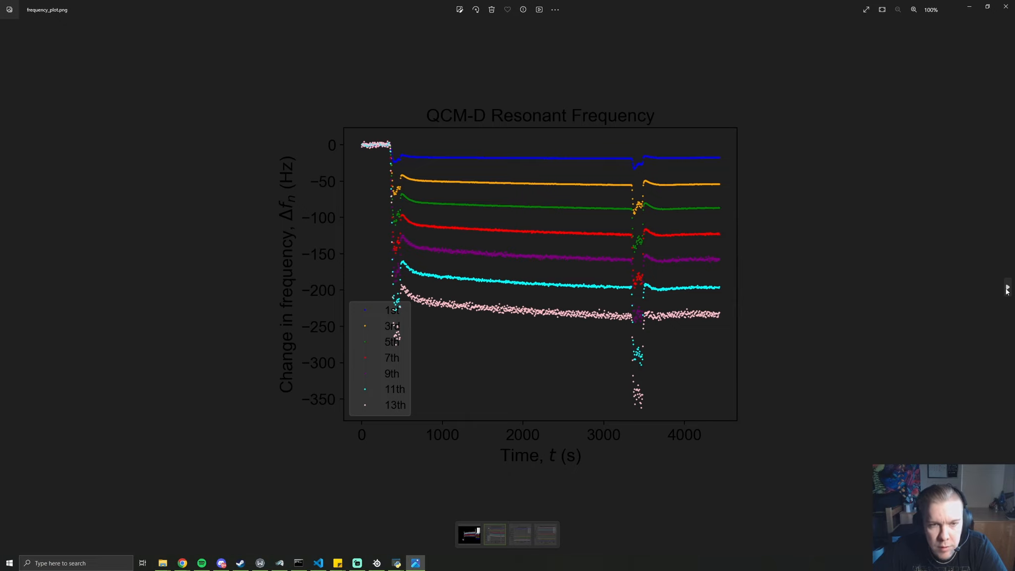
click(1007, 288)
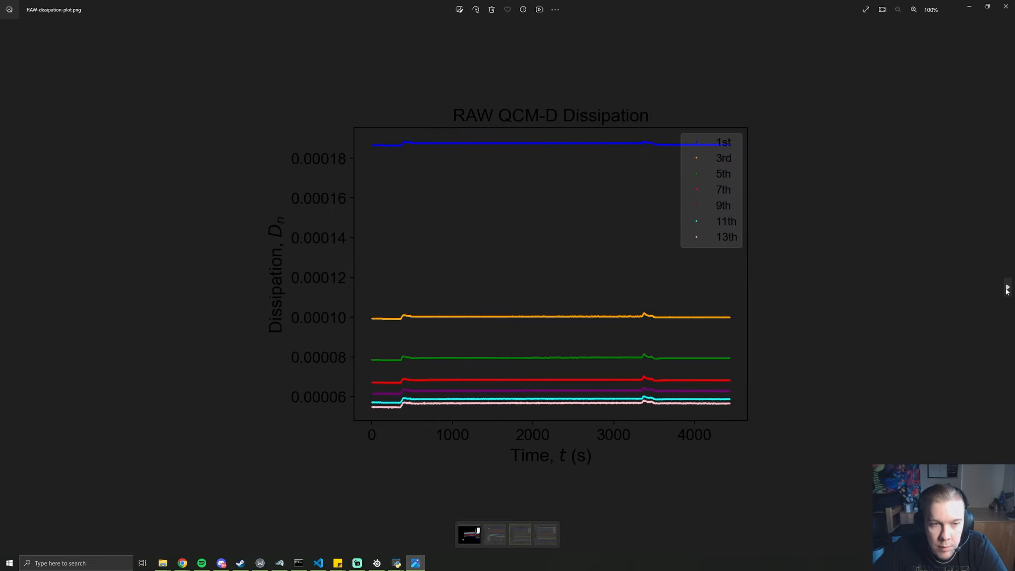
click(1008, 289)
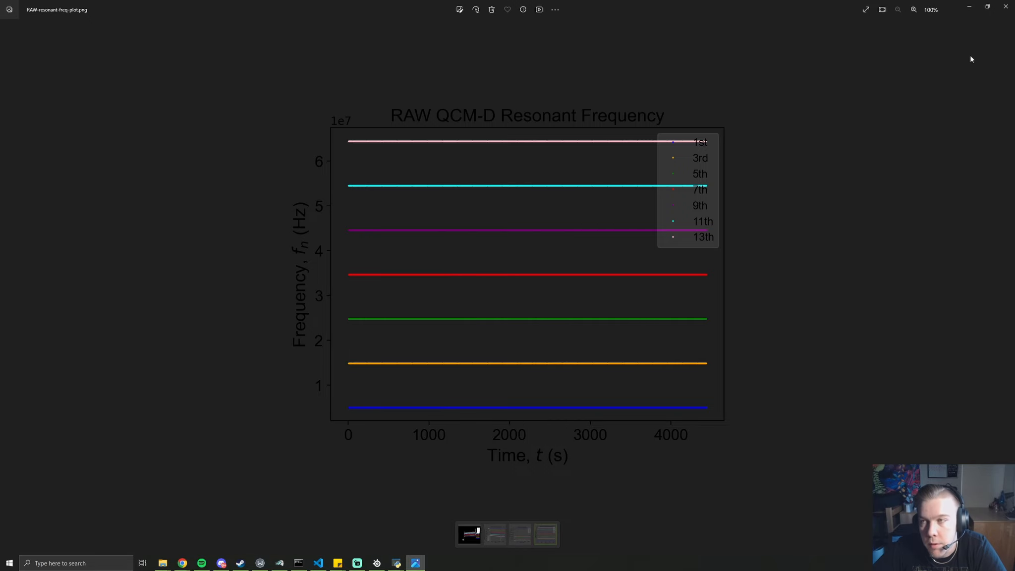
click(1006, 9)
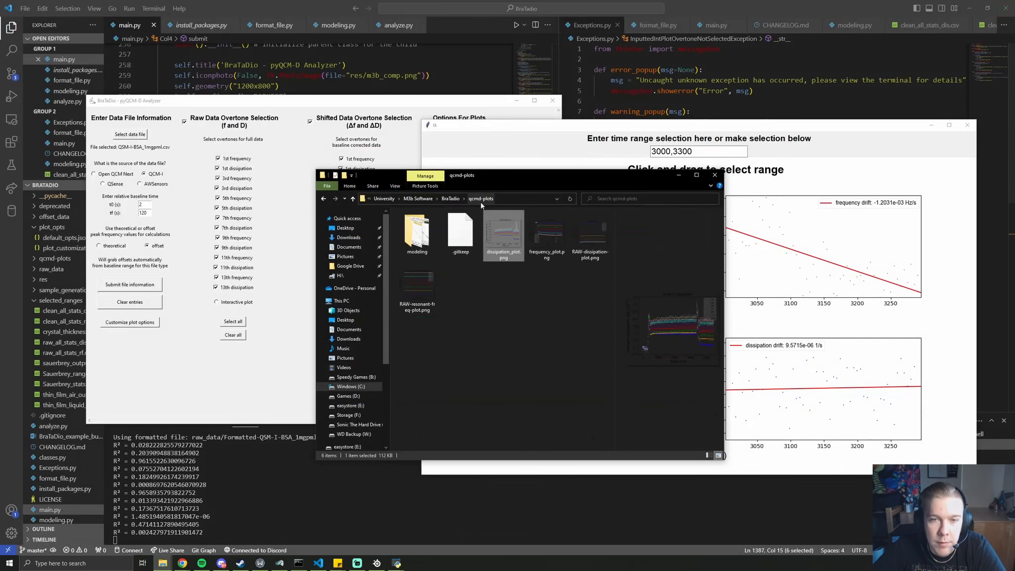
Open selected_ranges\clean_all_stats_rf.csv from the BraTadio folder in Excel
click(353, 108)
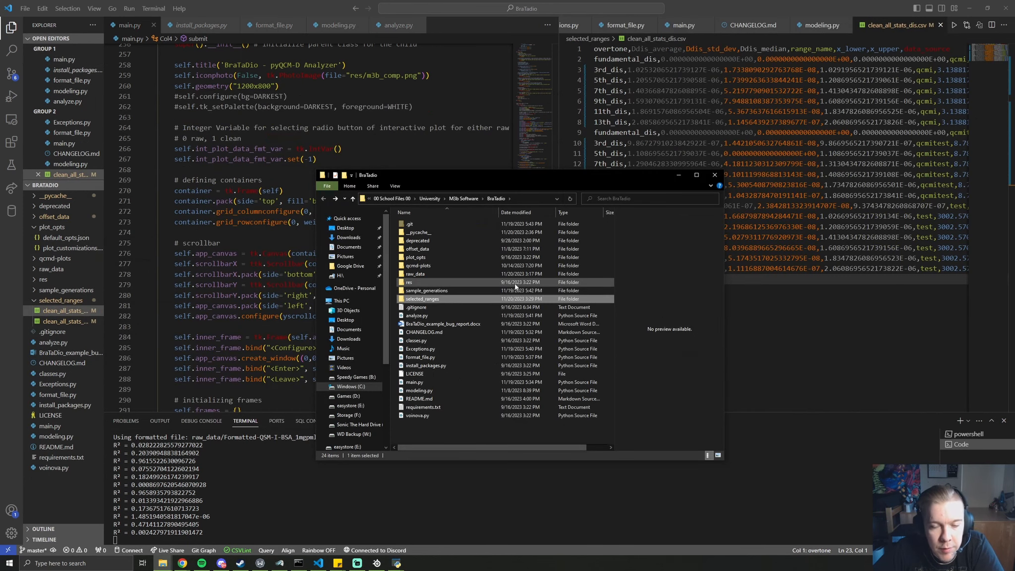
double_click(454, 300)
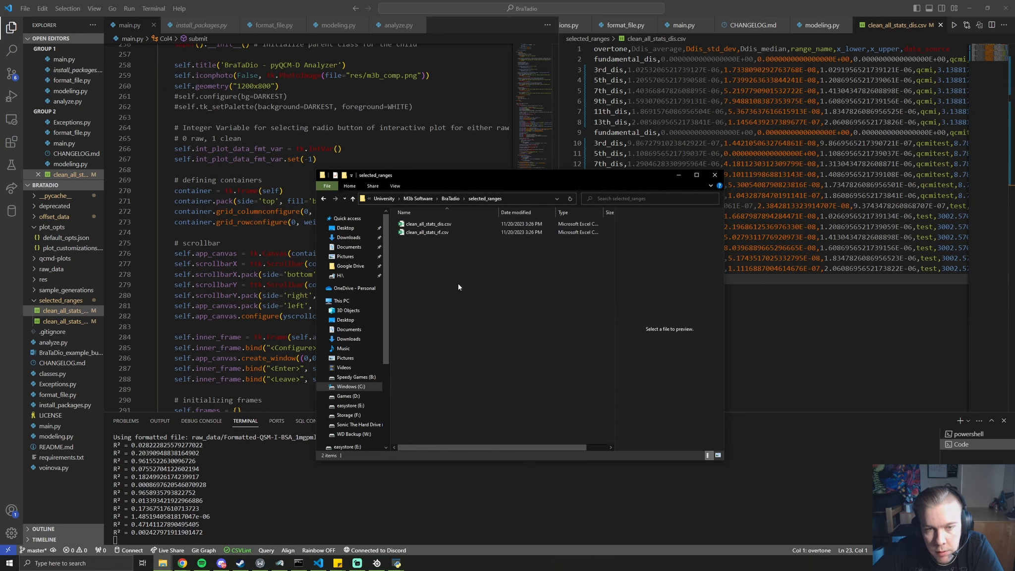
double_click(440, 233)
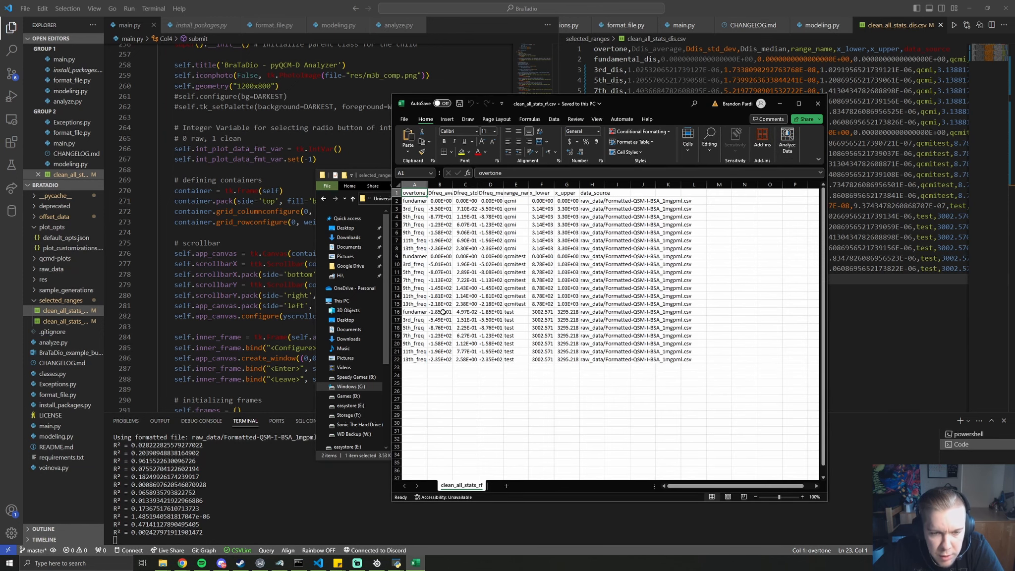
Widen columns A and E, and check the range label test in the analyzer
drag(428, 190, 611, 183)
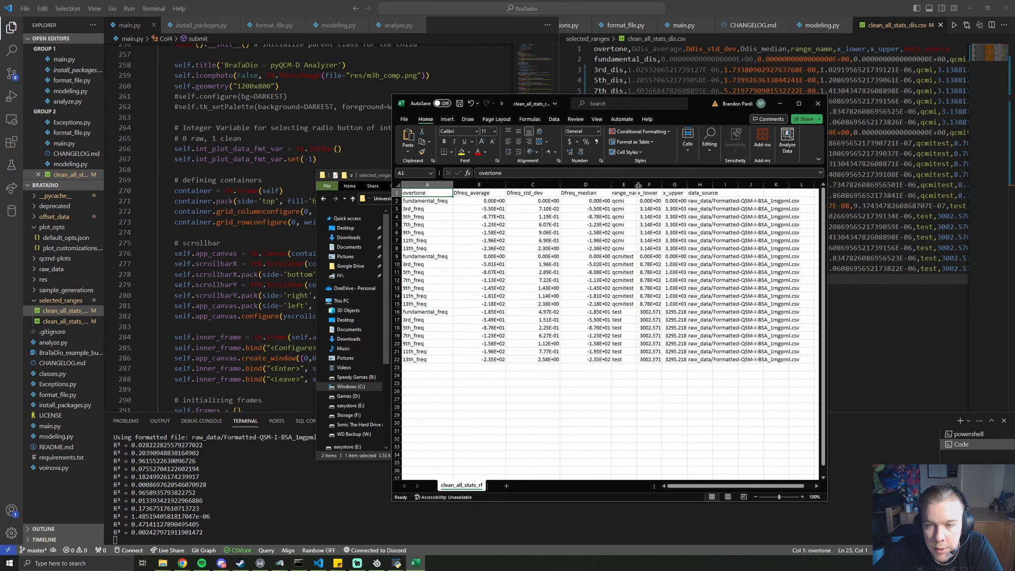
drag(638, 185, 652, 185)
mouse_move(403, 566)
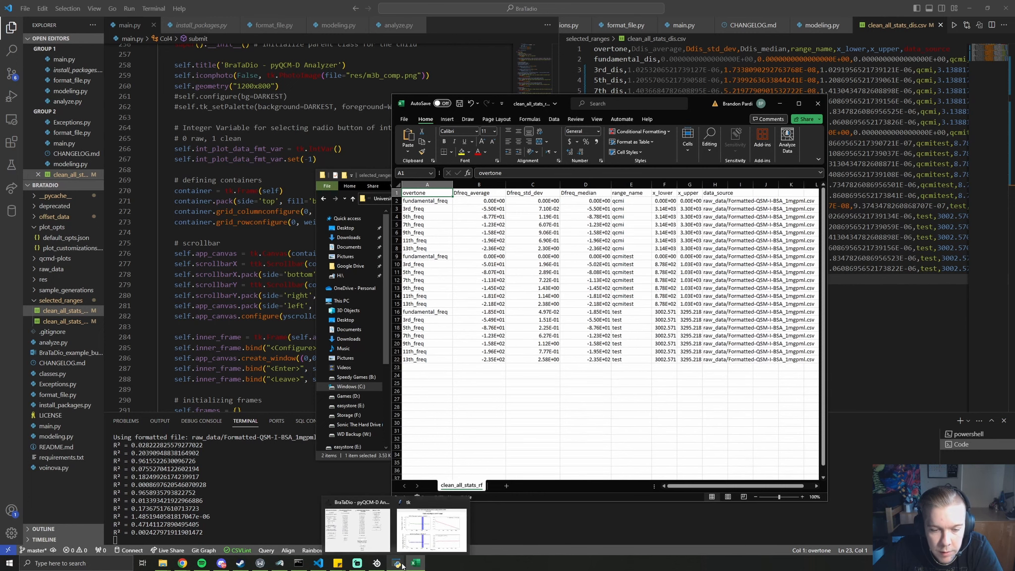
click(357, 526)
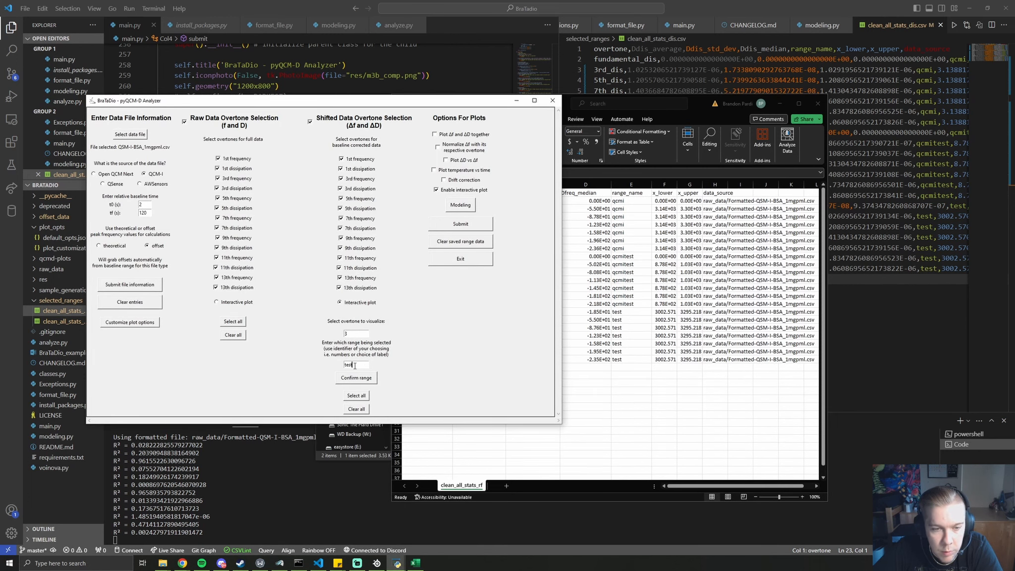
drag(355, 366, 344, 366)
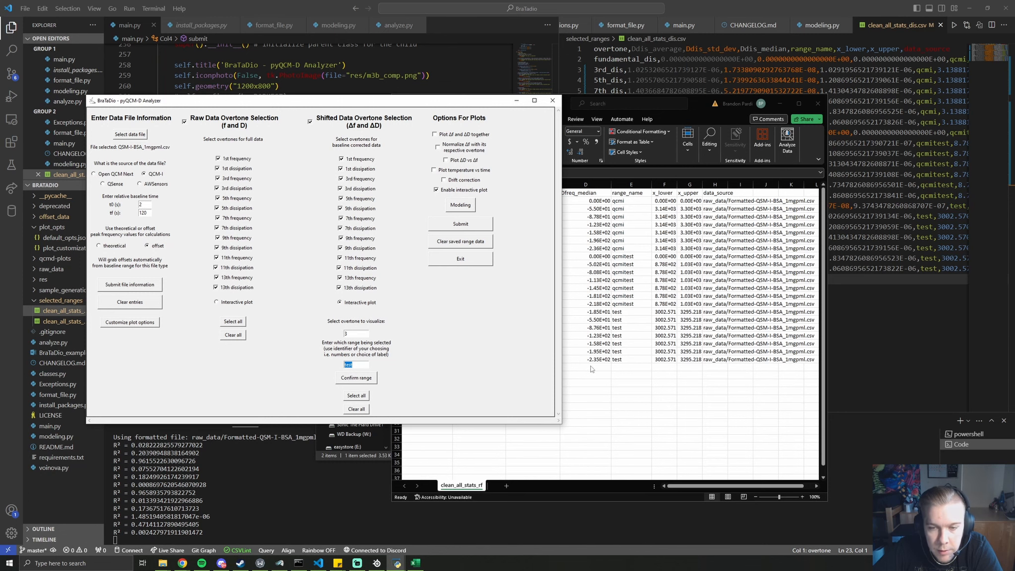
Inspect the test range cells E16:E22 and H16:K22, then move Excel left and close it
click(627, 358)
drag(627, 358, 679, 363)
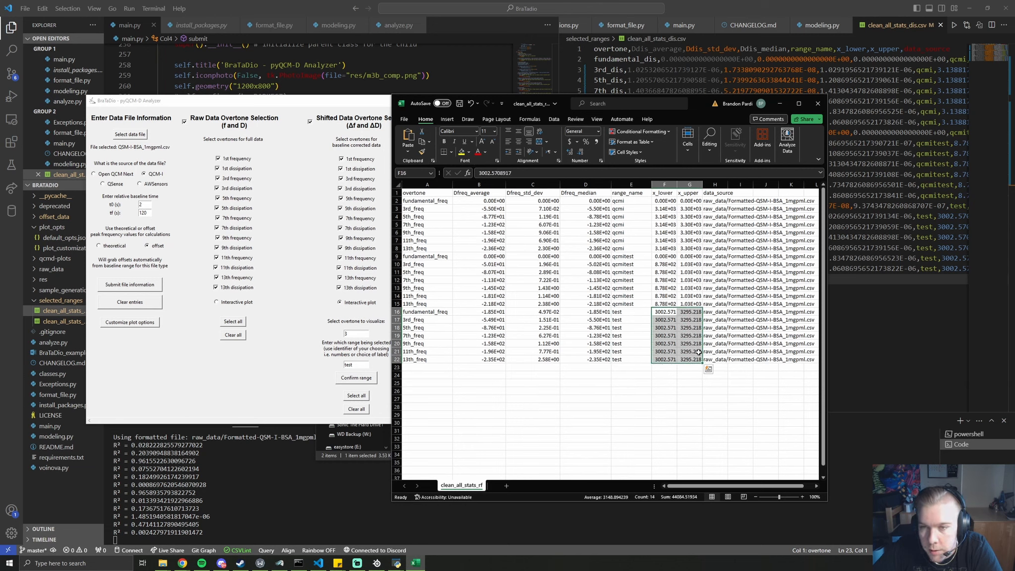
click(719, 313)
drag(719, 314, 795, 360)
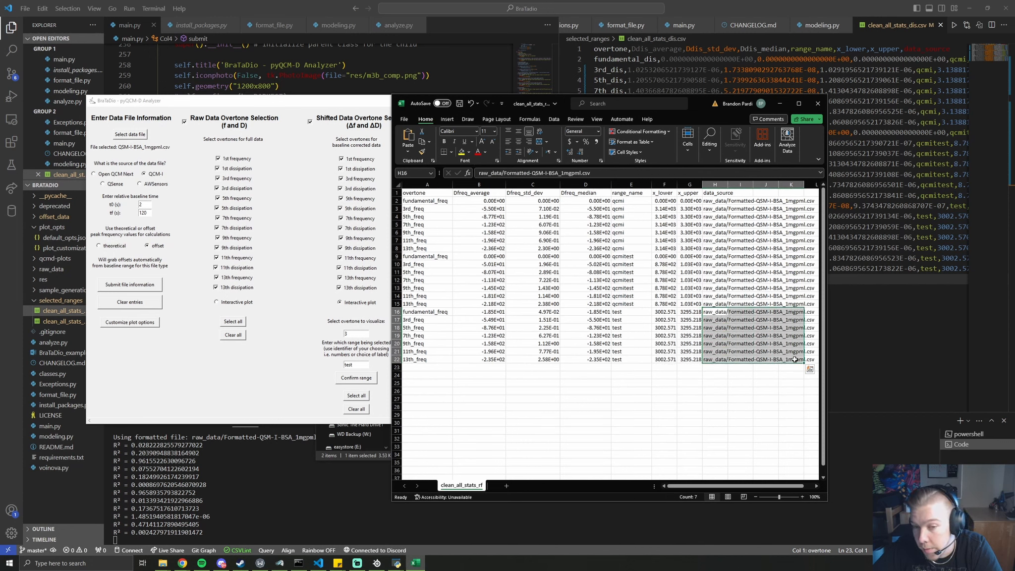
click(629, 373)
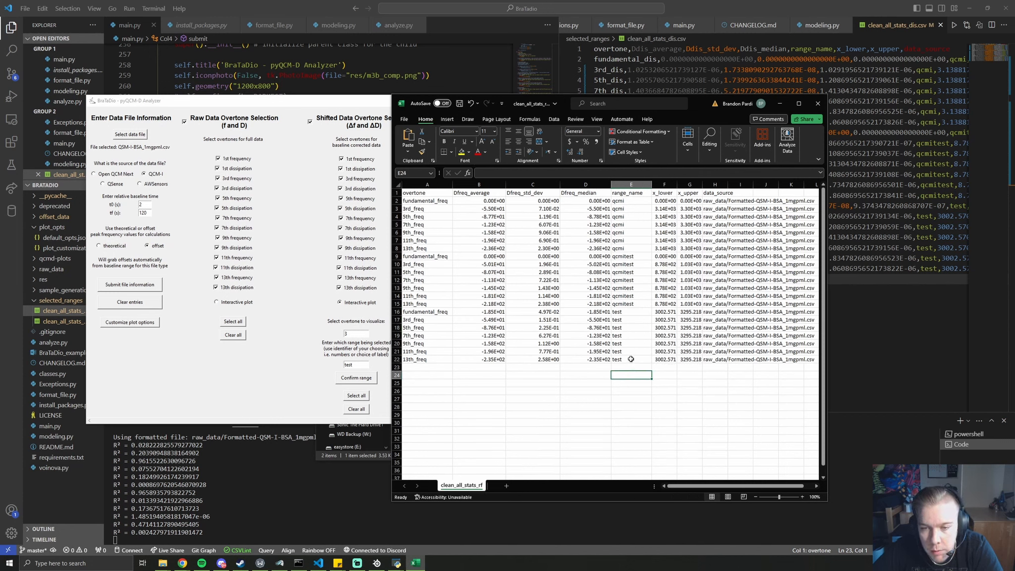
drag(631, 359, 631, 202)
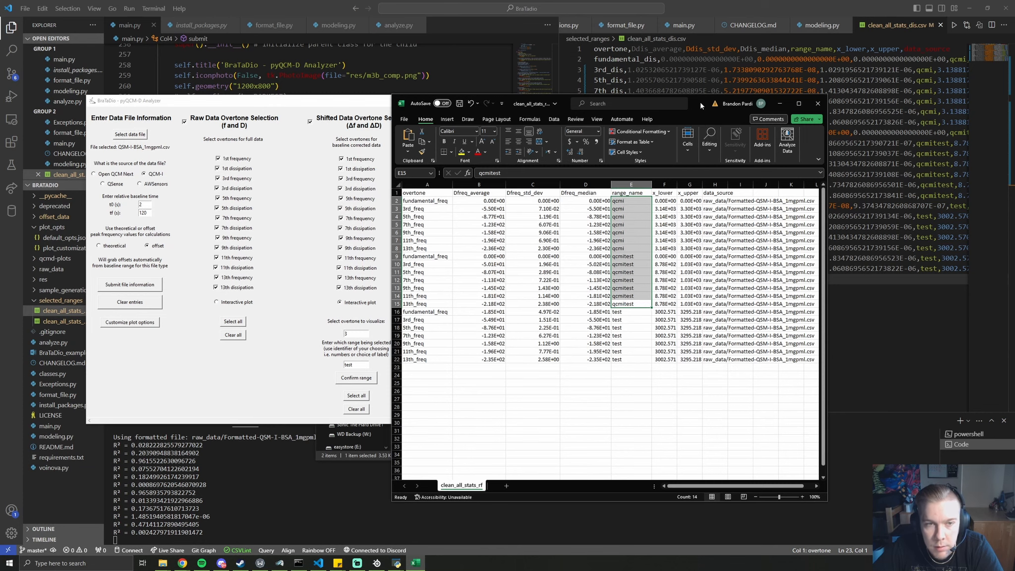
drag(701, 105, 353, 111)
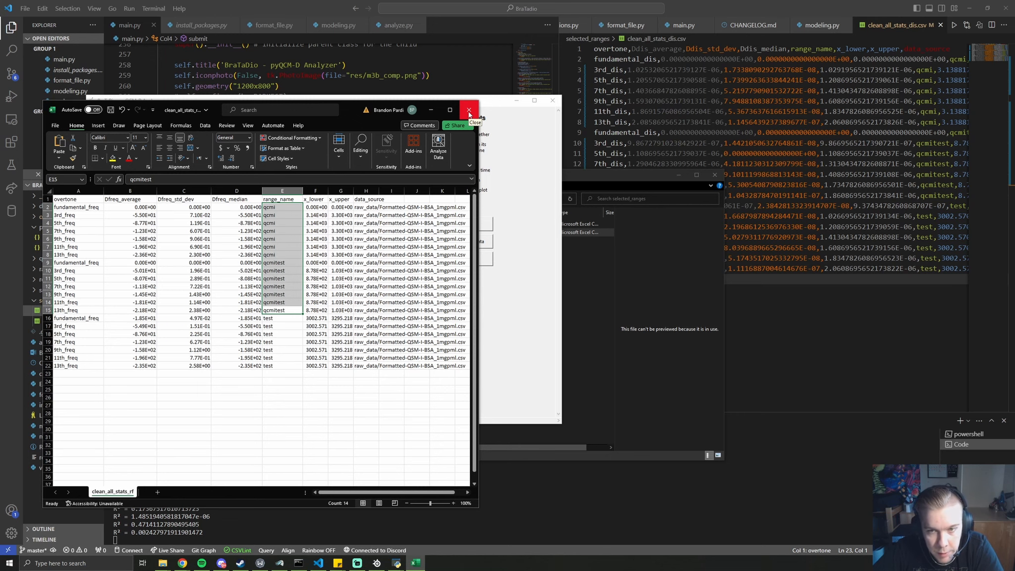
click(469, 110)
Discard the Excel changes and show clean_all_stats_rf.csv in VS Code instead of clean_all_stats_dis.csv
click(518, 294)
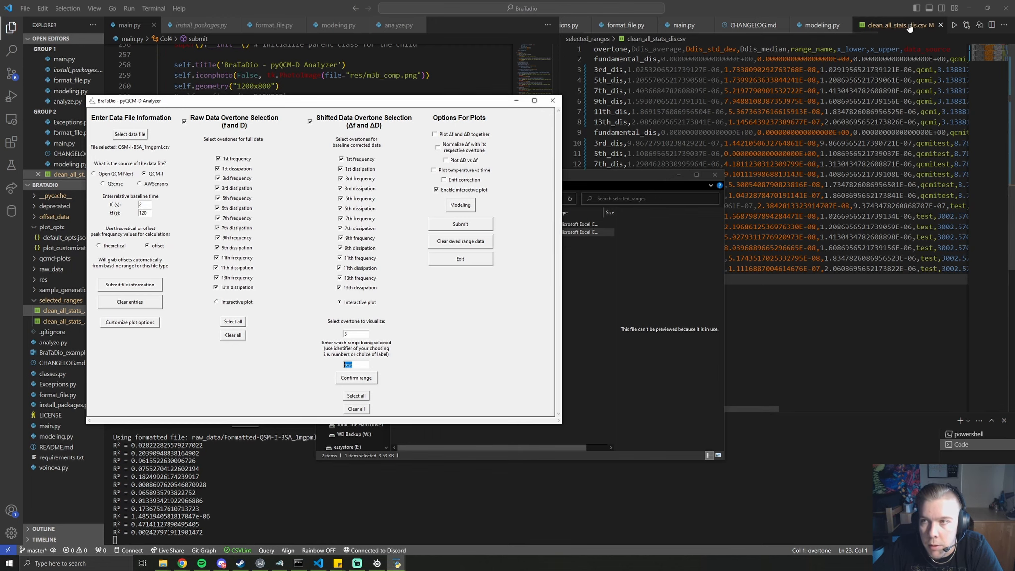
click(940, 25)
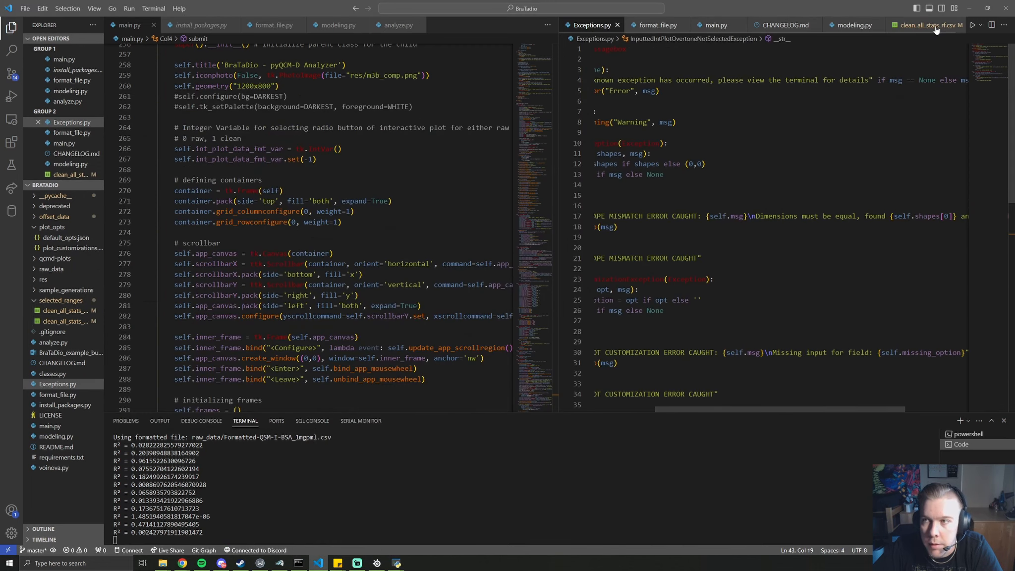
click(935, 28)
Bring the range-selection plot window and the BraTaDio analyzer back to the front
mouse_move(396, 563)
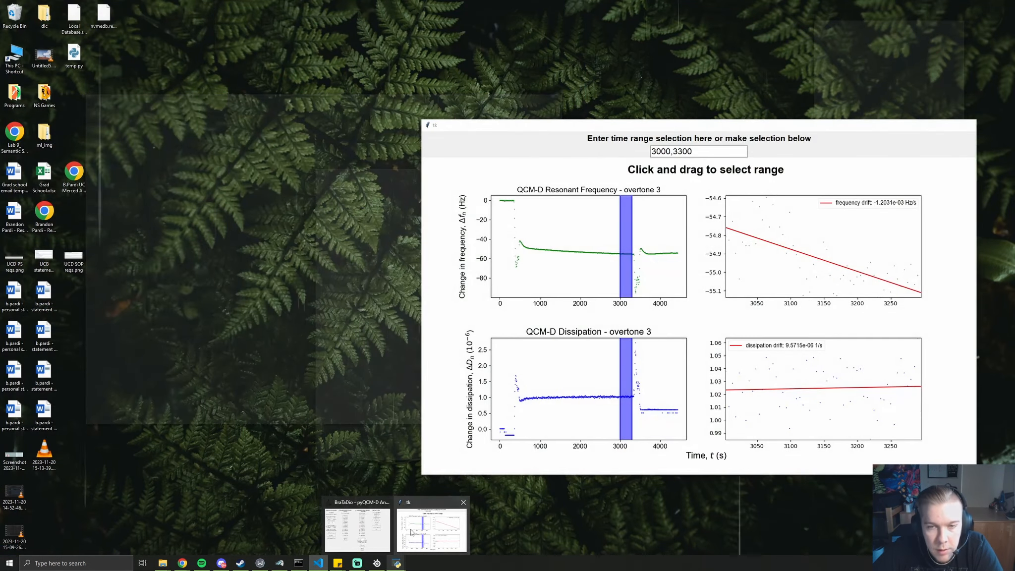
click(431, 531)
mouse_move(397, 564)
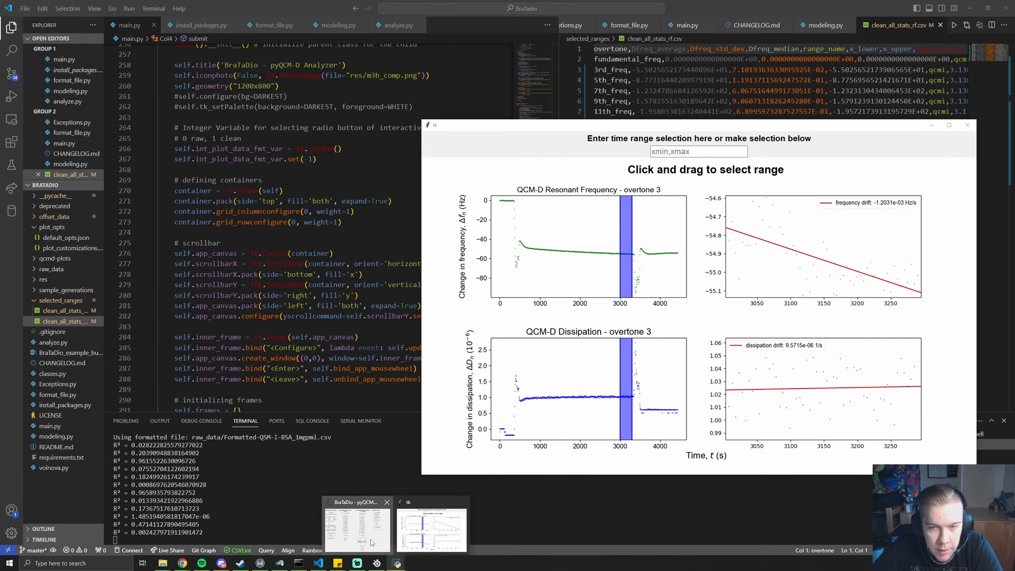
click(354, 526)
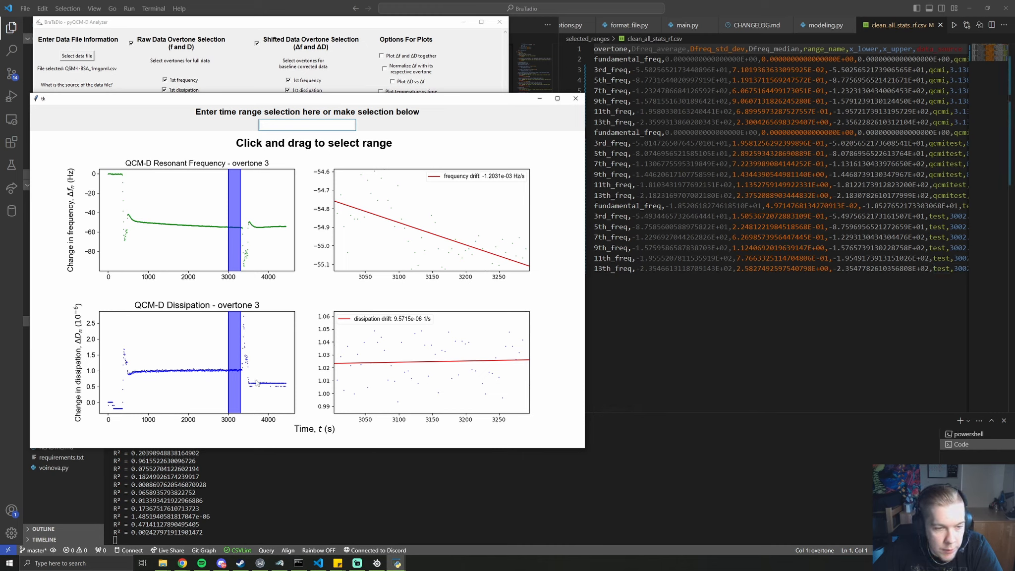
Select a span of about 150–900 s and confirm it as range test2
drag(256, 382, 278, 384)
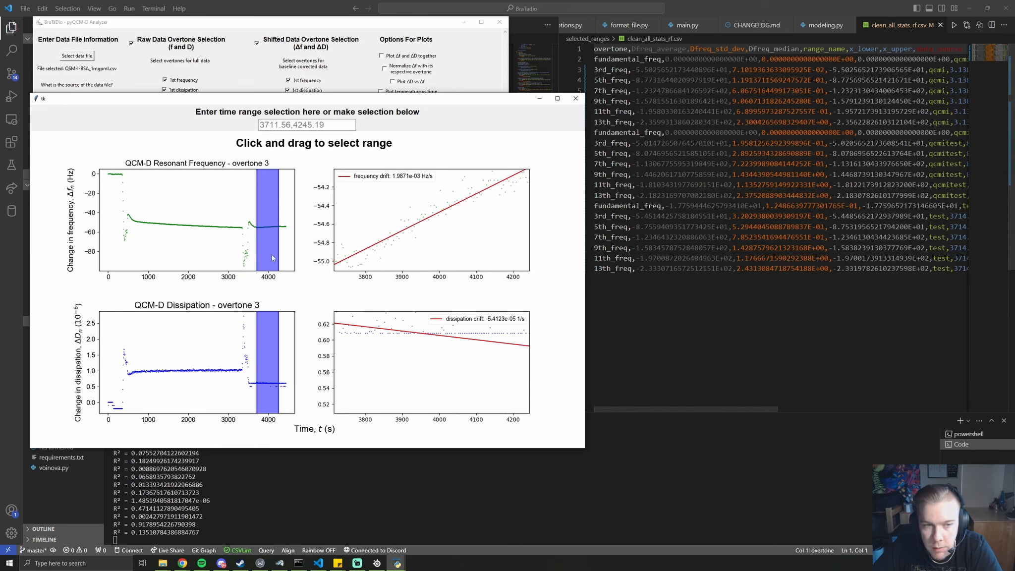
drag(145, 224, 115, 224)
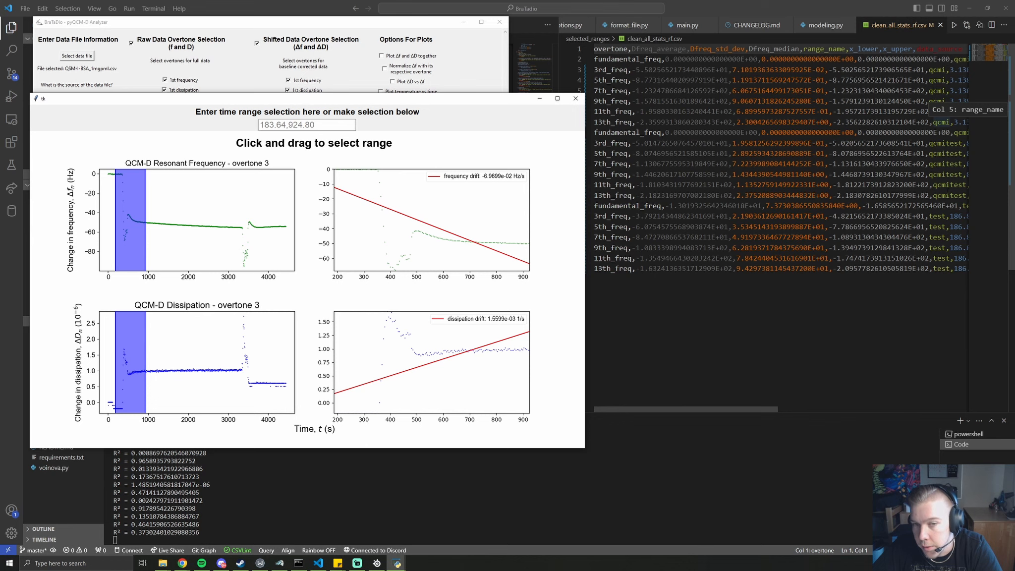
drag(409, 98, 725, 153)
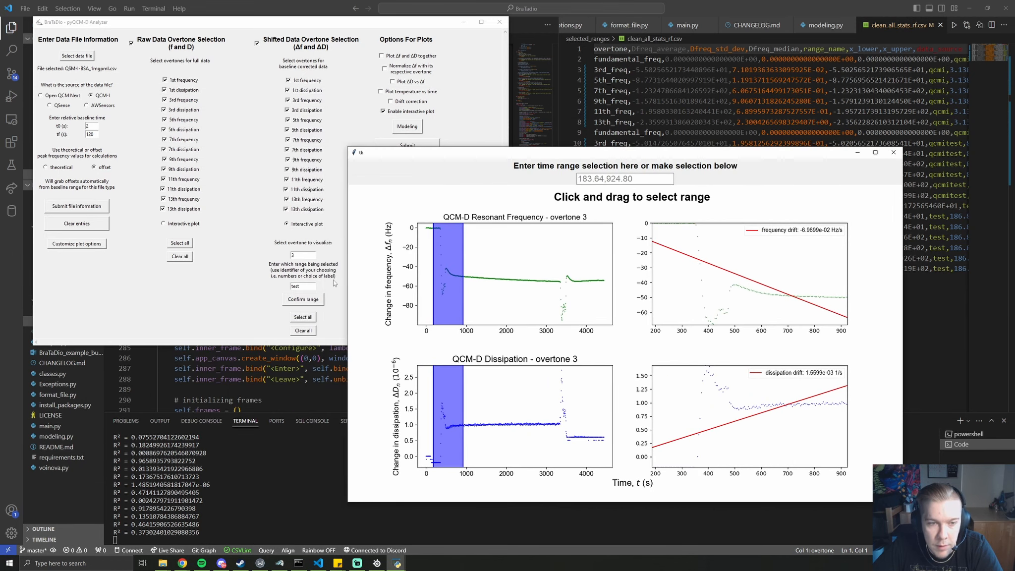
click(334, 283)
click(307, 286)
text(2)
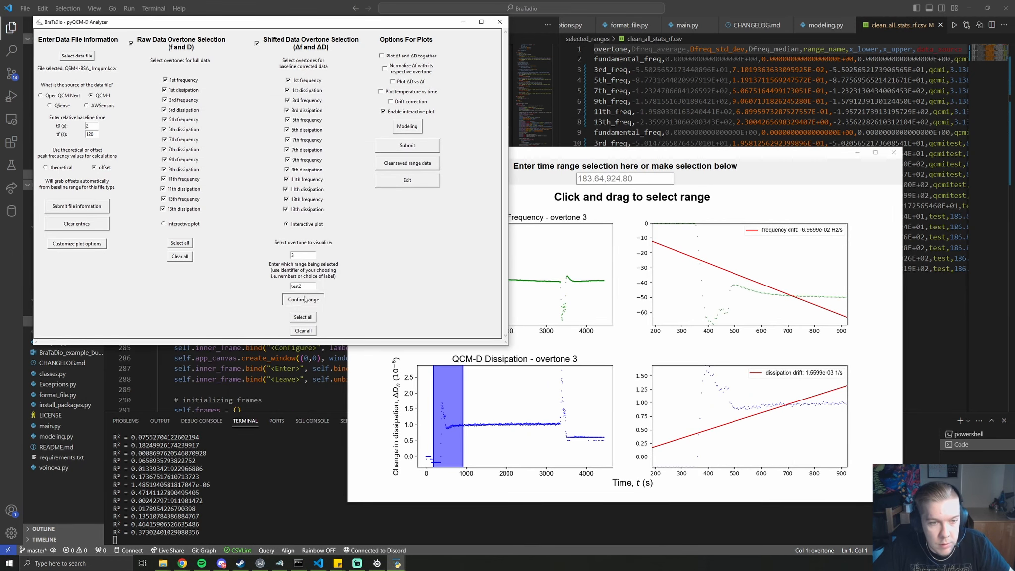
click(305, 298)
Reselect about 3100–3710 s, clear the saved range data, and shorten the label to test
drag(607, 154, 301, 130)
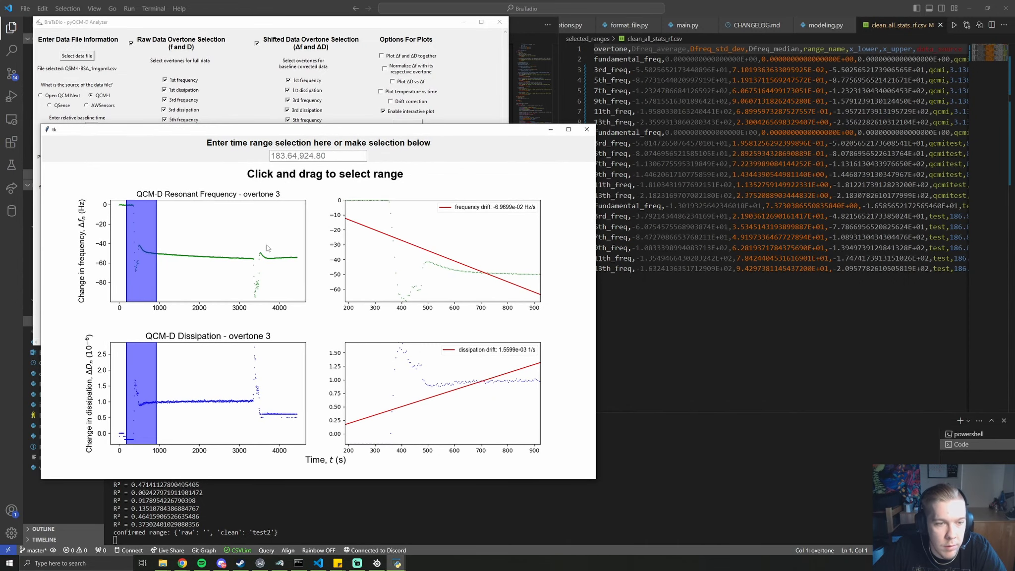
drag(238, 262, 251, 263)
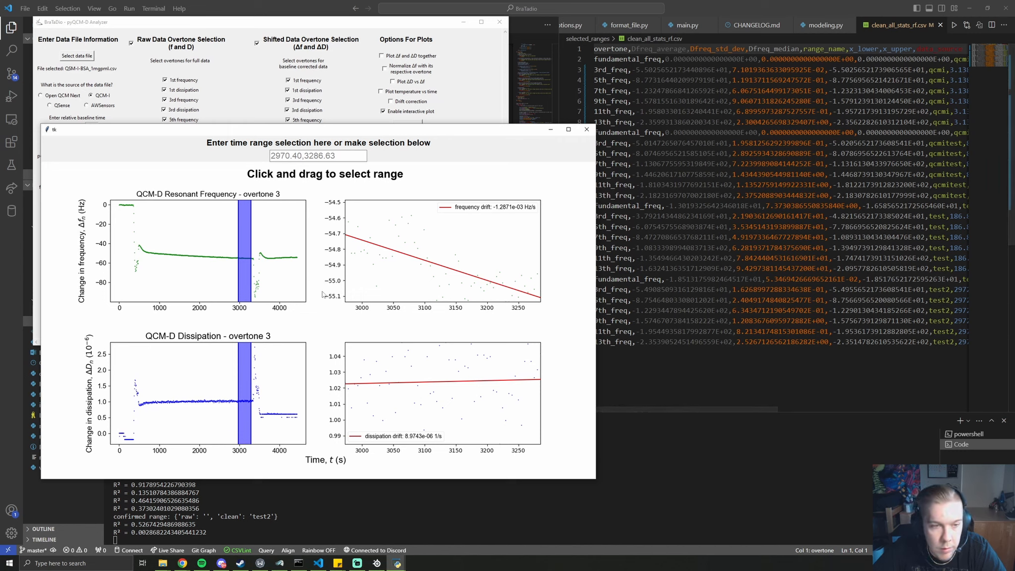
drag(268, 260, 242, 263)
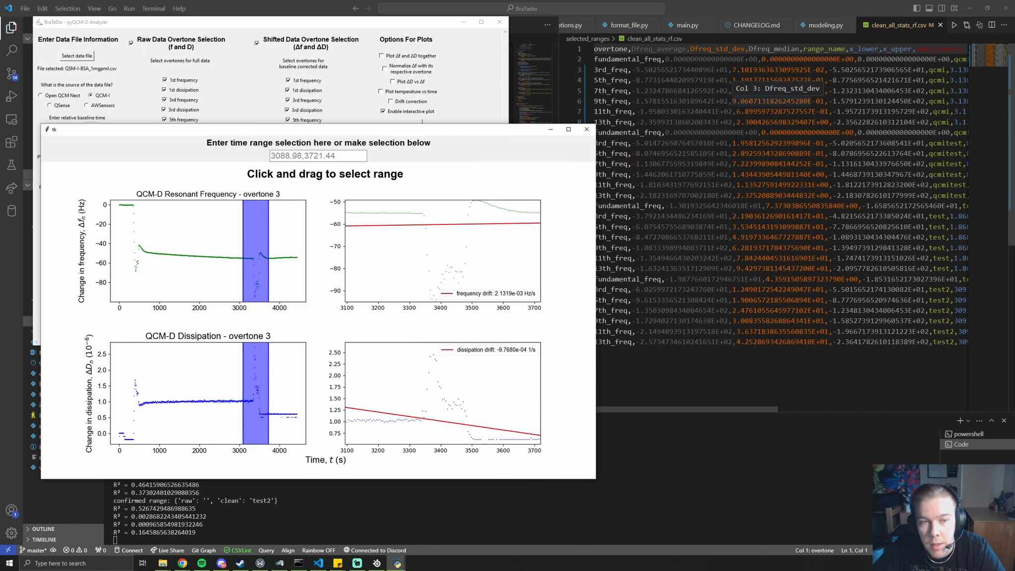
drag(466, 129, 833, 166)
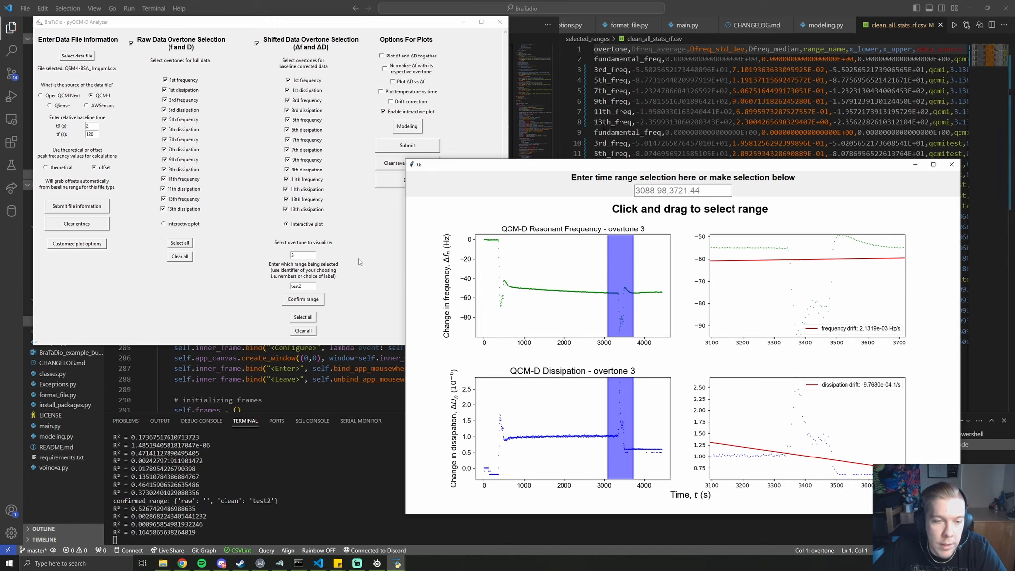
click(380, 291)
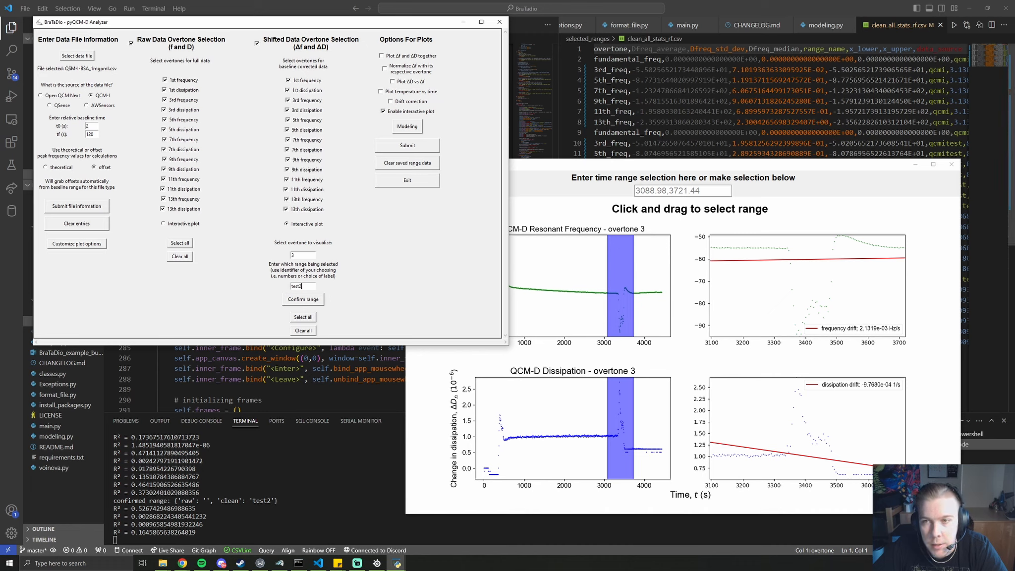
click(407, 163)
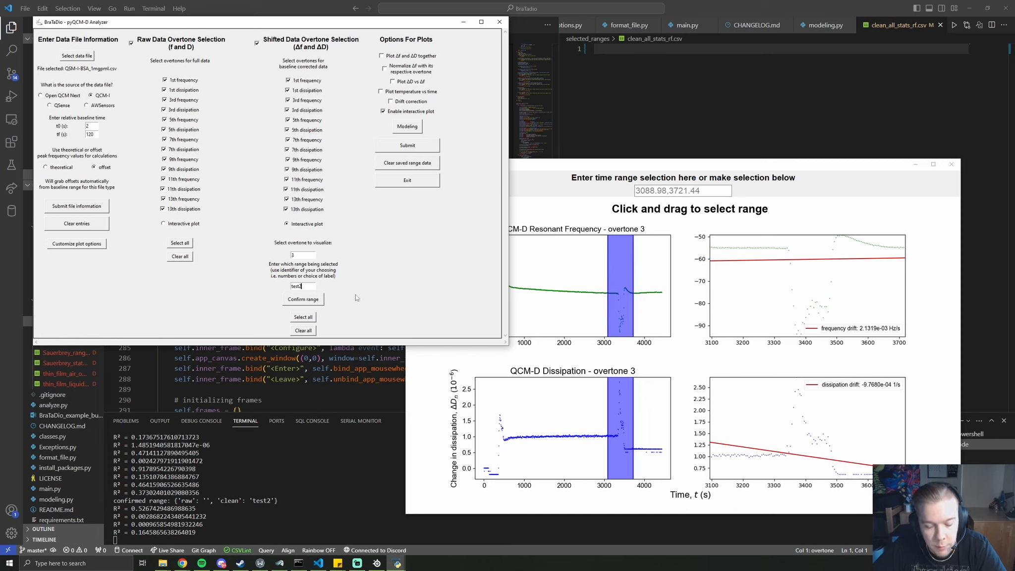
key(BackSpace)
Confirm range test spanning about 2950–3316 s and close the plot window
click(305, 300)
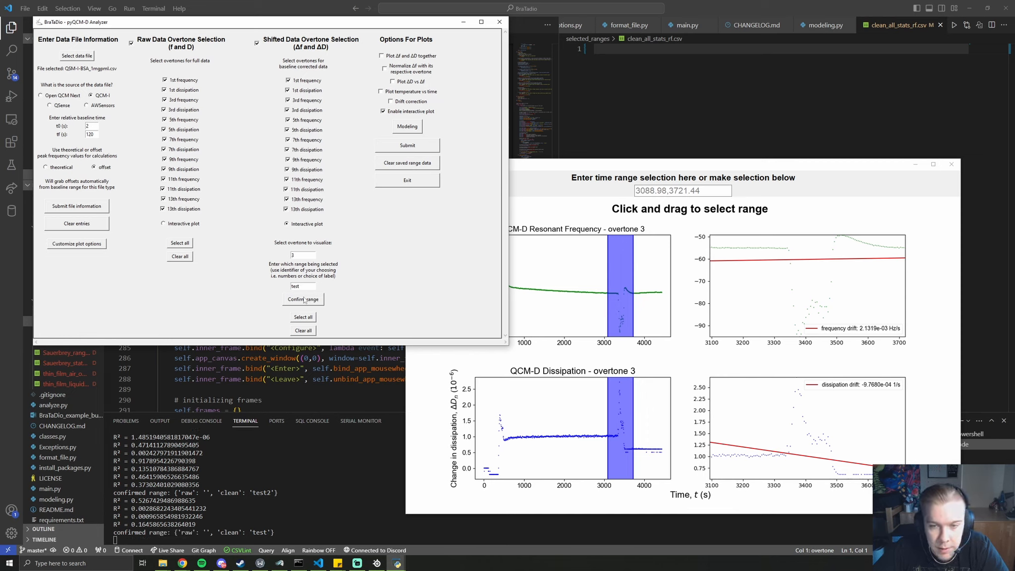
drag(602, 293, 617, 293)
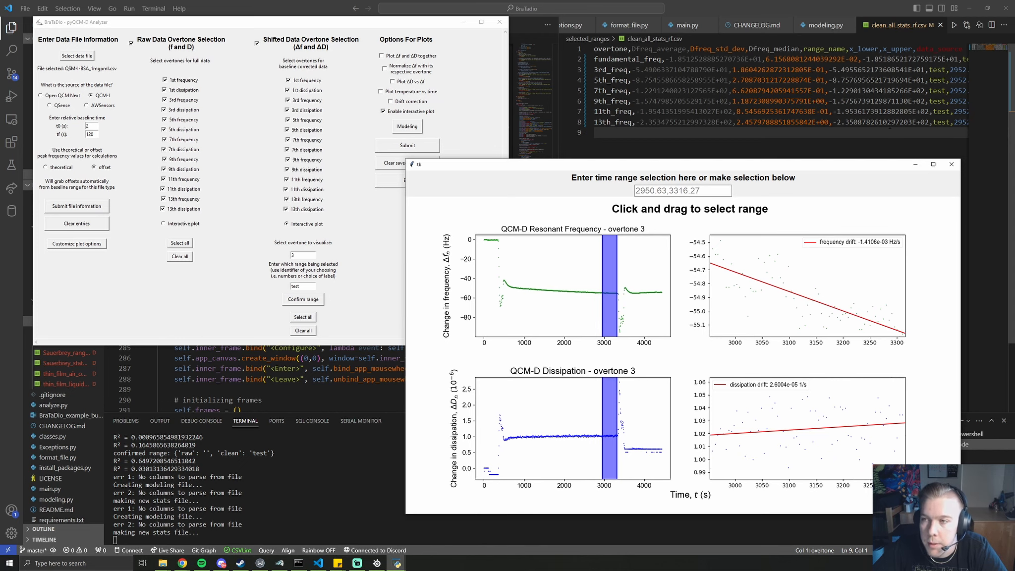
click(952, 165)
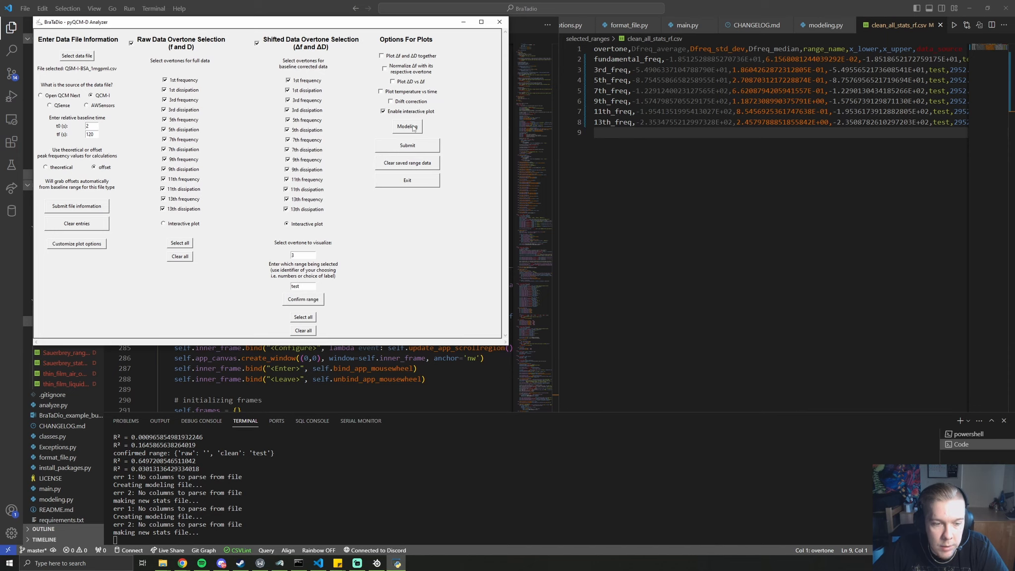
Run 'Plot average Δf and ΔD of overtones' from the Modeling options
click(412, 128)
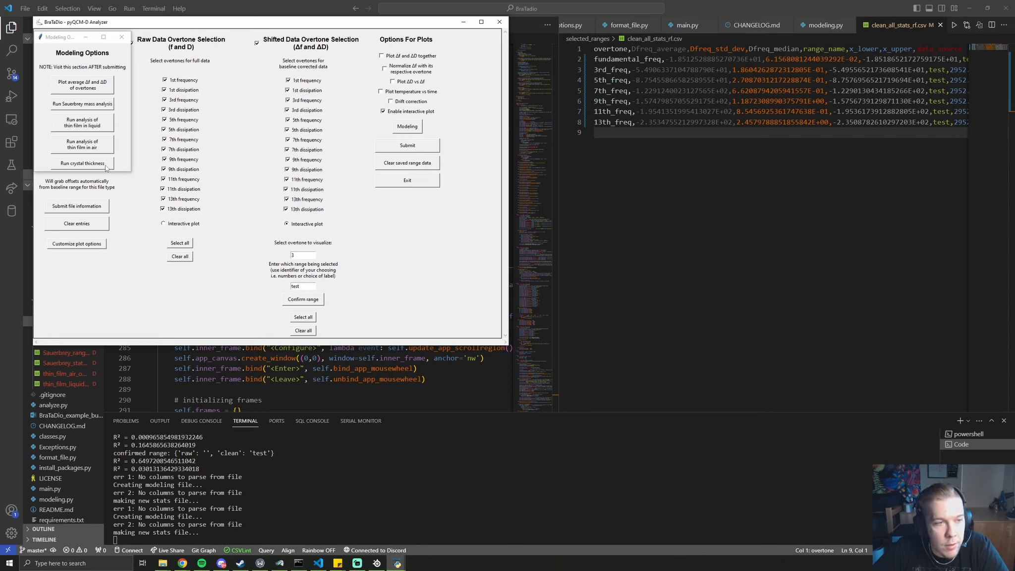
click(162, 564)
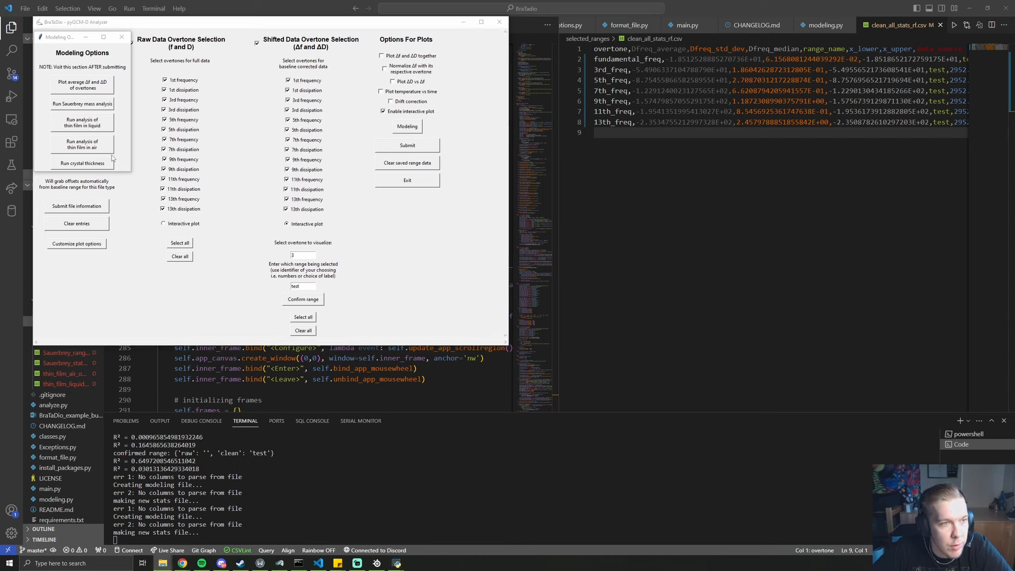
click(96, 89)
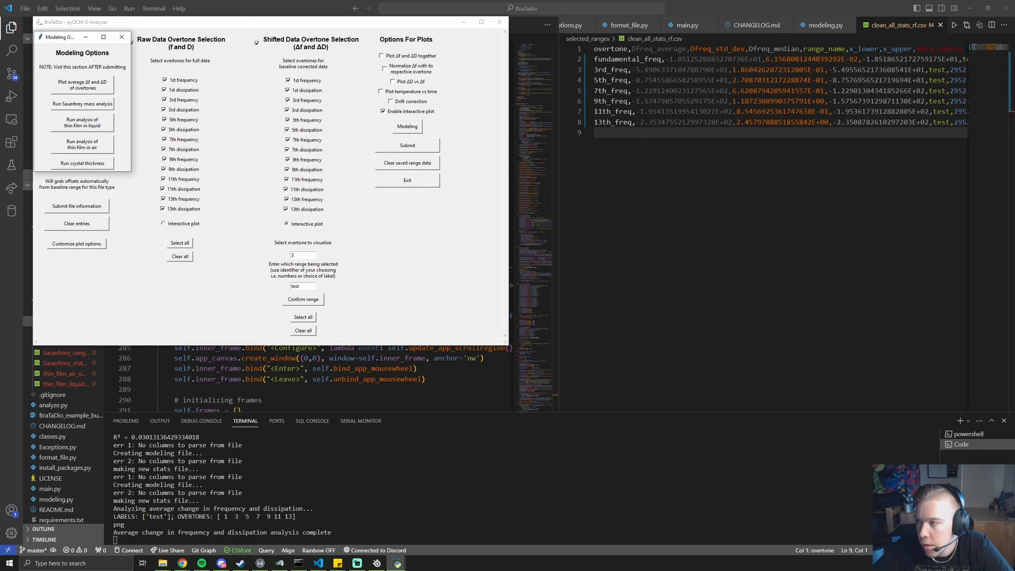
drag(1014, 188, 706, 193)
Delete the old PNGs in qcmd-plots\modeling, regenerate the average plots, and open Avg_Dd_range_test.png
click(650, 214)
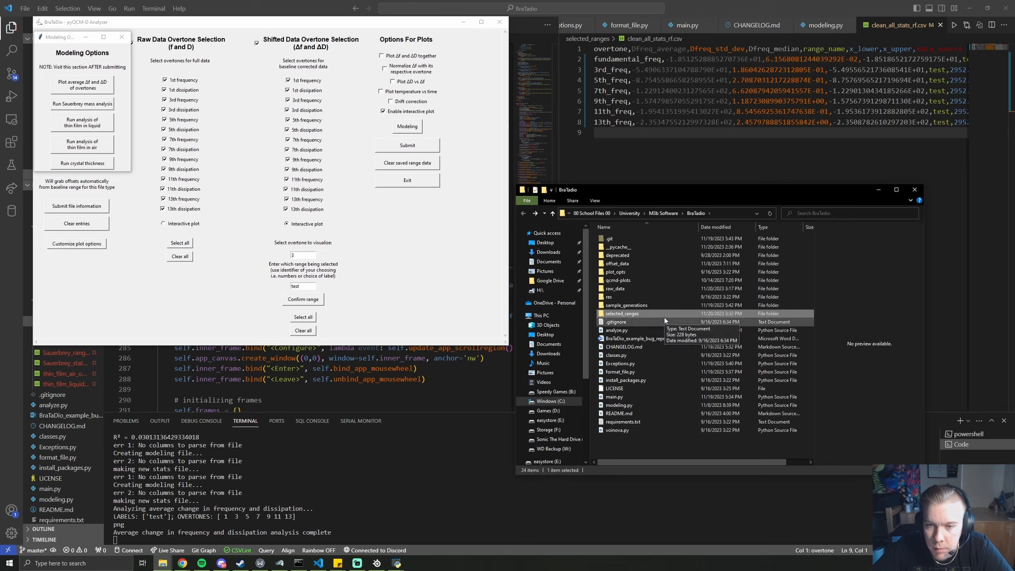
double_click(623, 282)
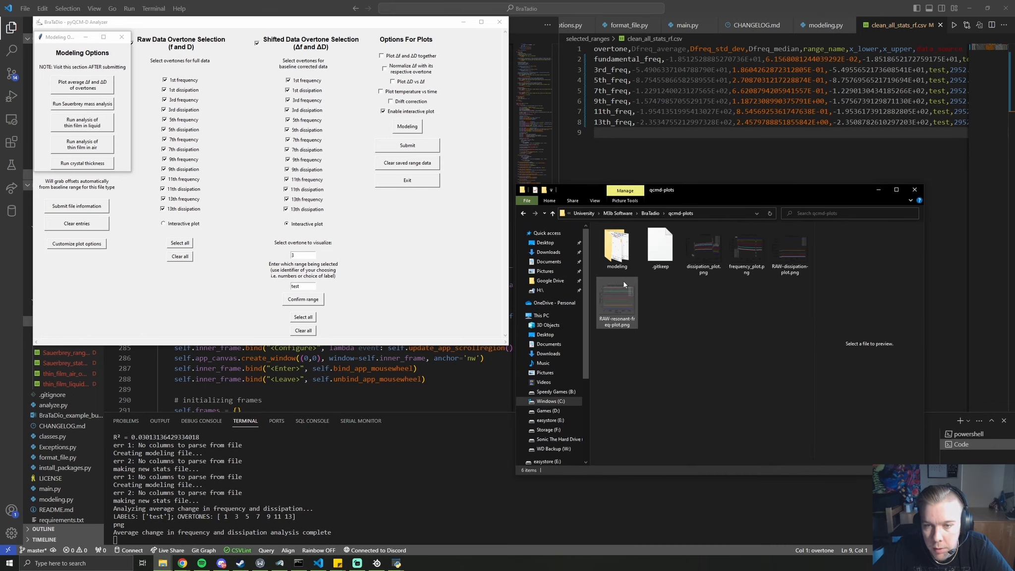
double_click(618, 248)
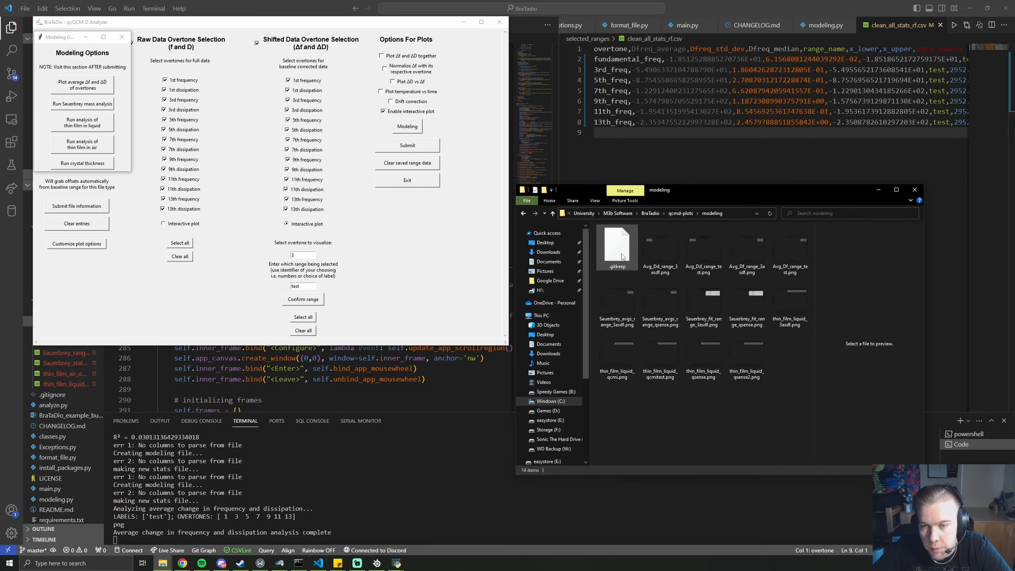
click(755, 378)
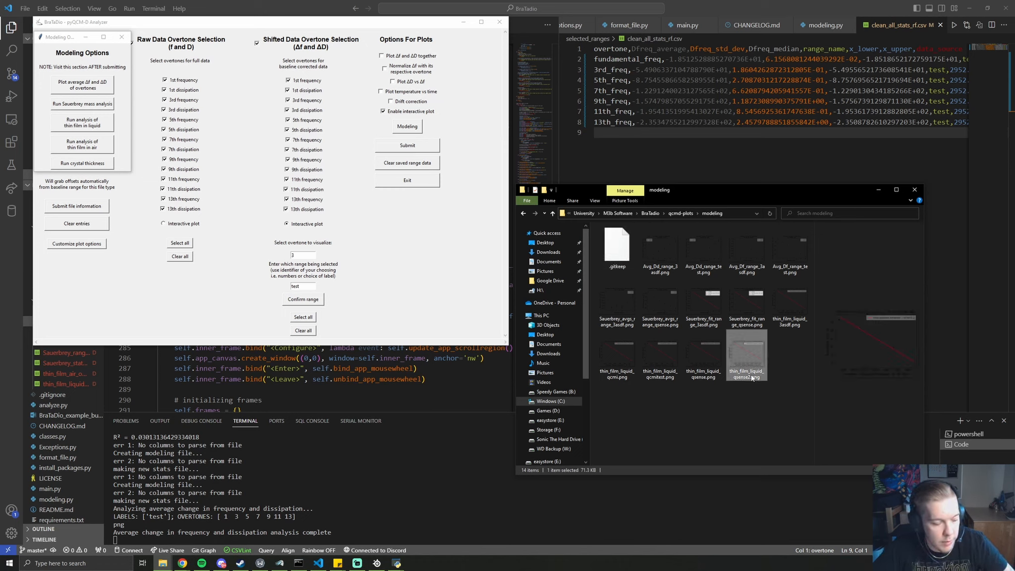
shift+click(672, 272)
key(Delete)
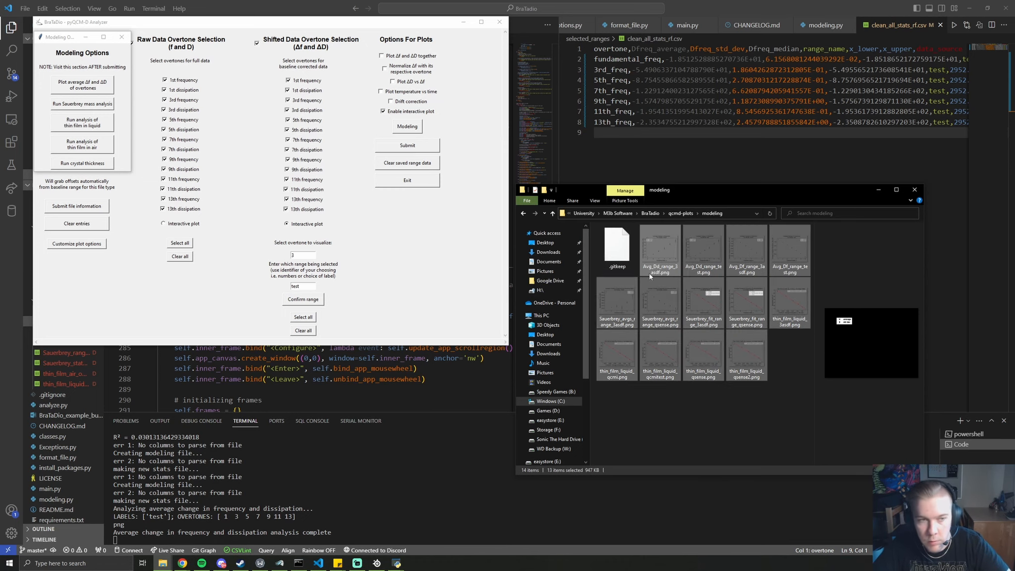
click(87, 88)
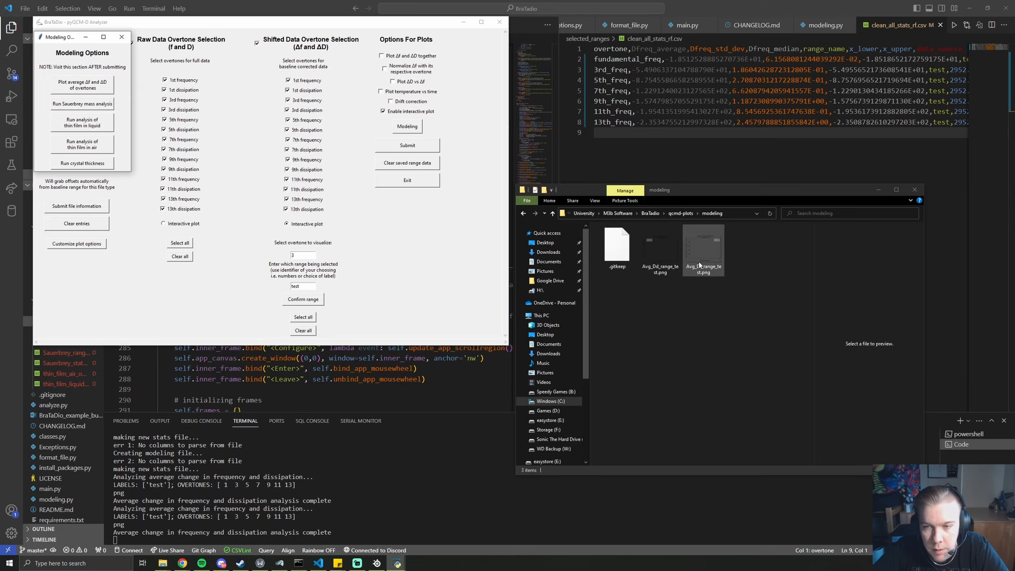
double_click(672, 269)
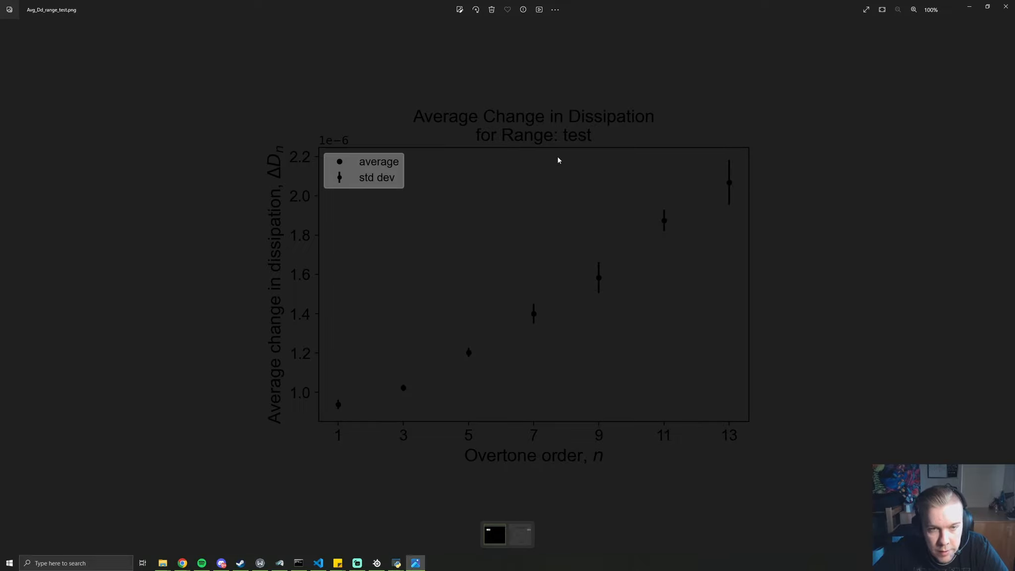
Look over Avg_Df_range_test.png's falling frequency-change plot, then close Photos
click(1009, 287)
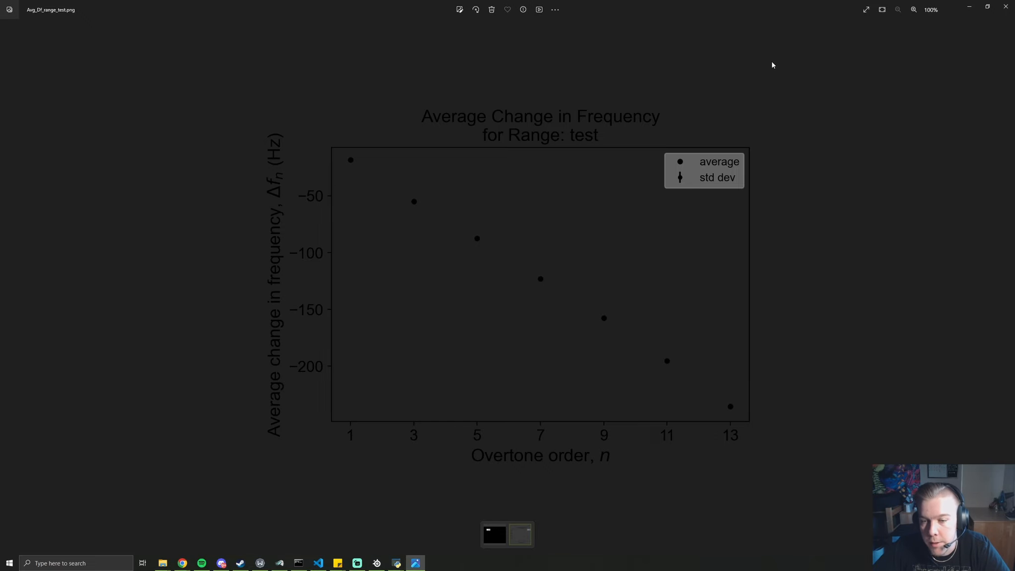
click(1007, 6)
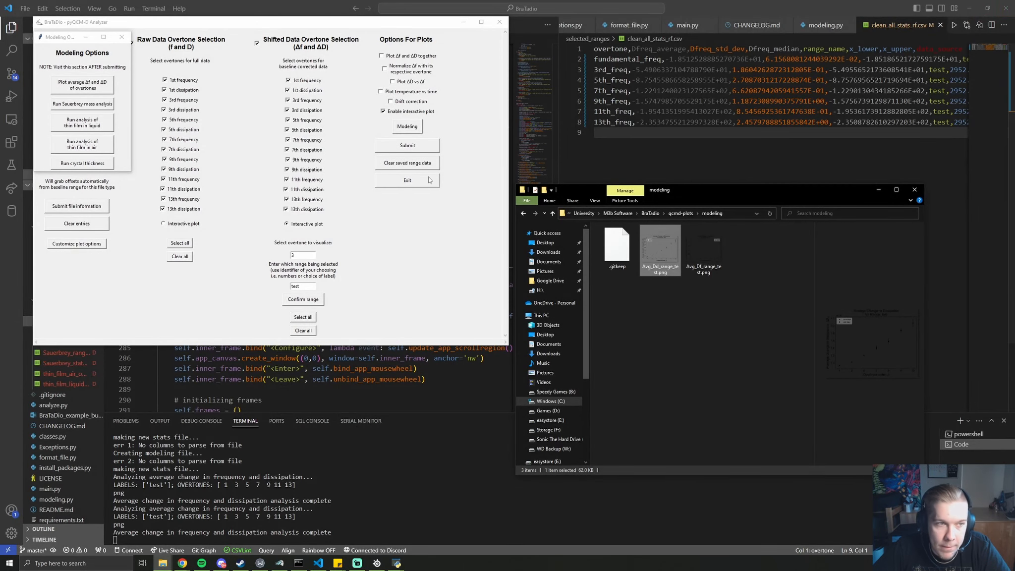
Run the Sauerbrey mass analysis and open Sauerbrey_avgs_range_test.png, showing about 315–333 ng/cm²
click(111, 103)
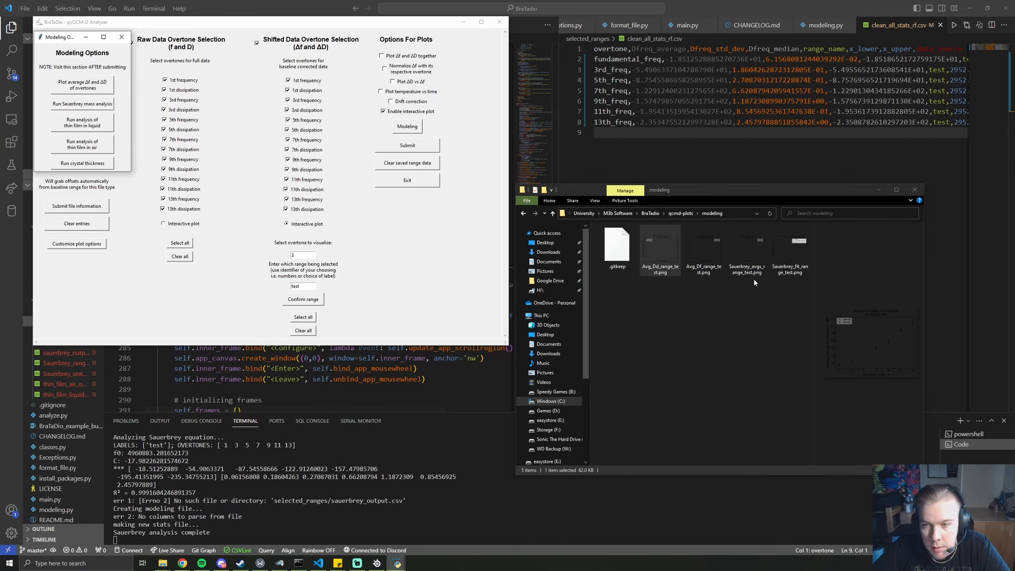
click(755, 276)
double_click(759, 263)
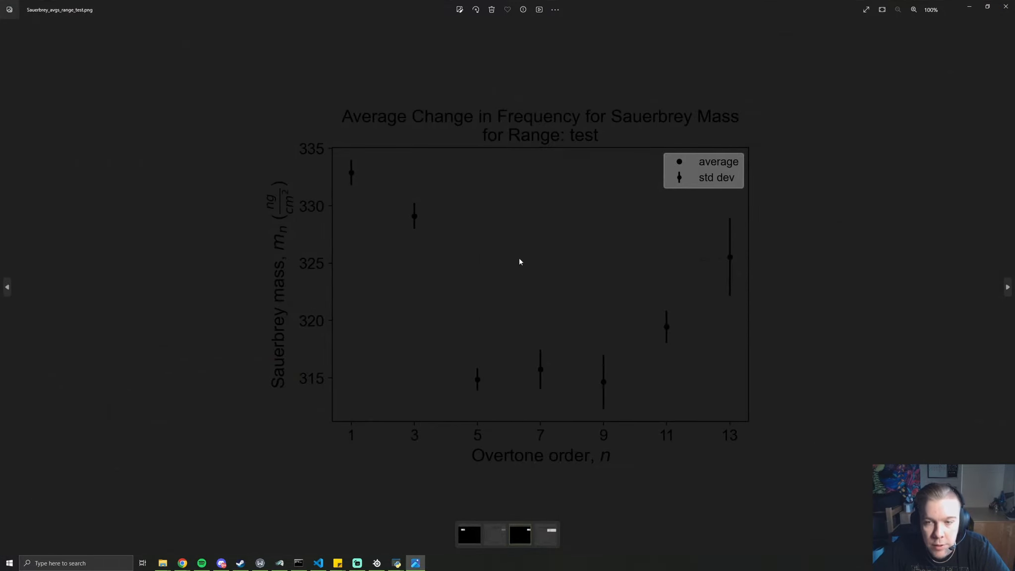
Inspect Sauerbrey_fit_range_test.png (321.6 ng/cm²), close it, then run the thin-film-in-liquid analysis
click(1007, 292)
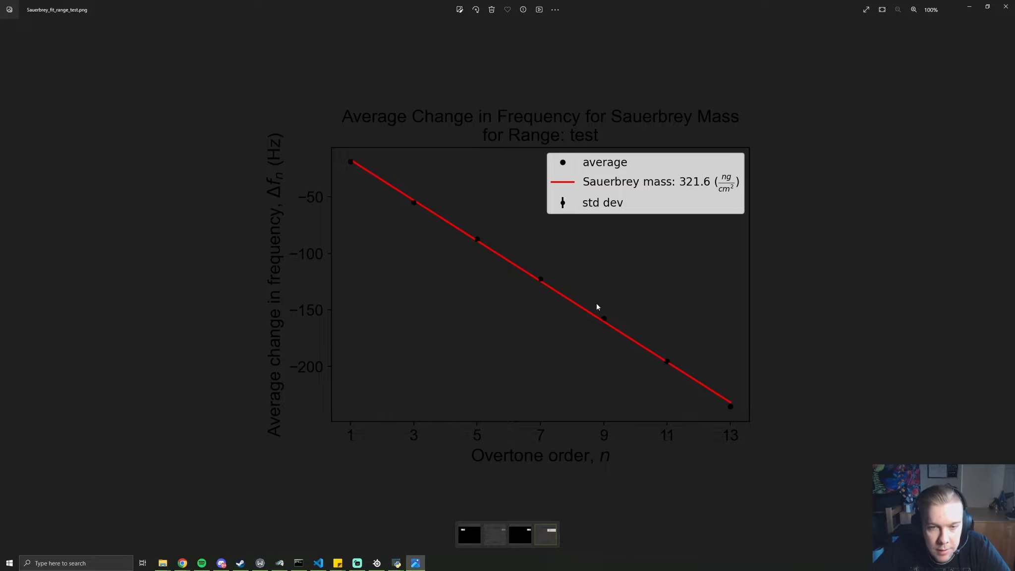
scroll(549, 287, up, 7)
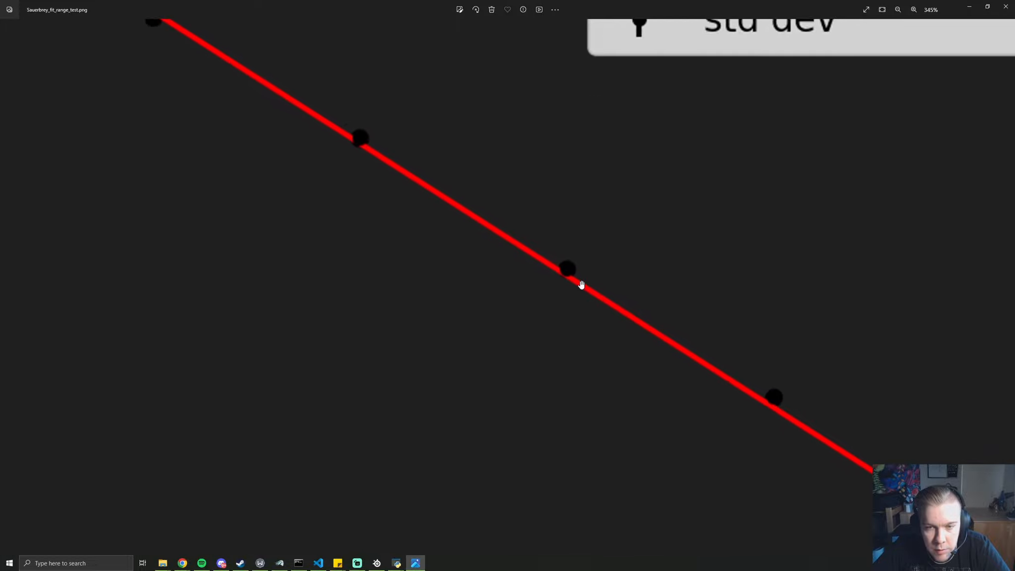
scroll(570, 277, down, 4)
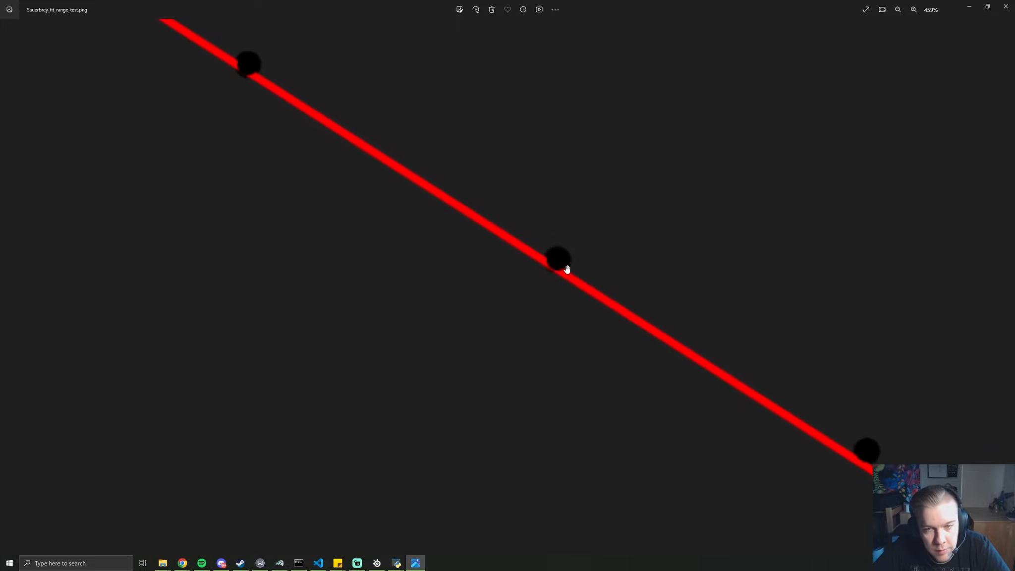
scroll(567, 268, down, 1)
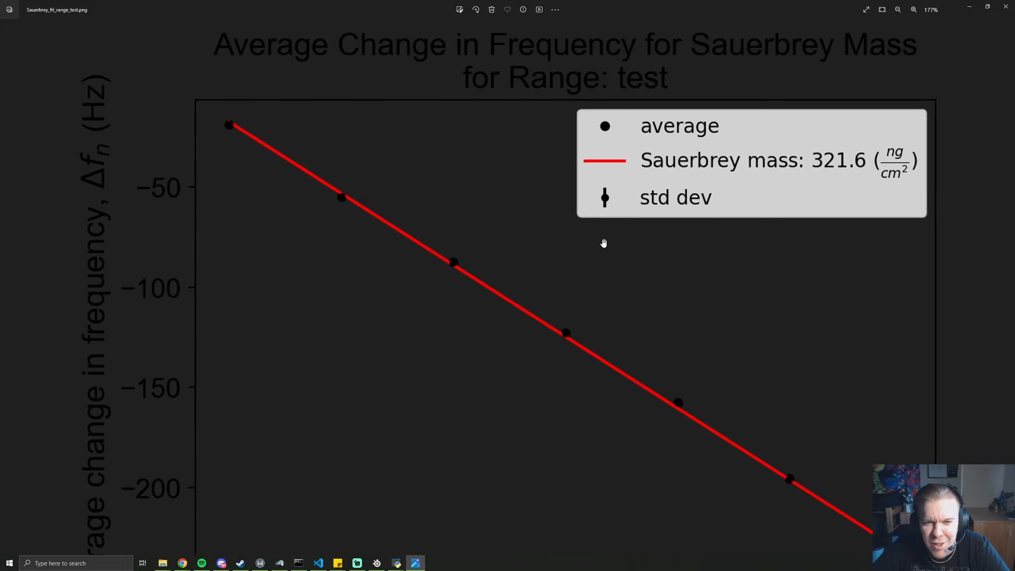
scroll(624, 285, down, 2)
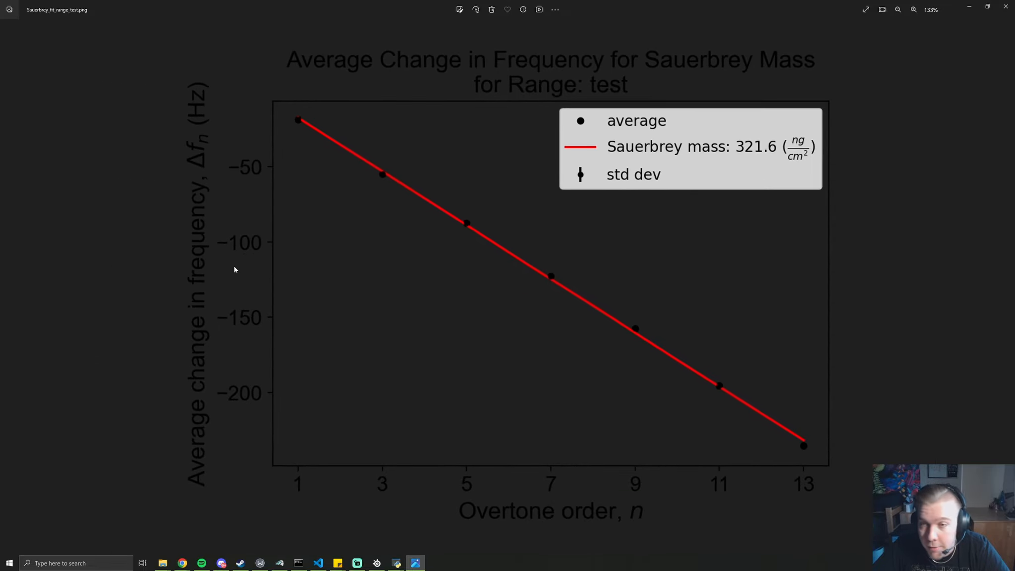
click(1006, 6)
click(82, 123)
Review thin_film_liquid_test.png showing compliance -2.0940e-02 1/Pa, then close the viewer
double_click(628, 306)
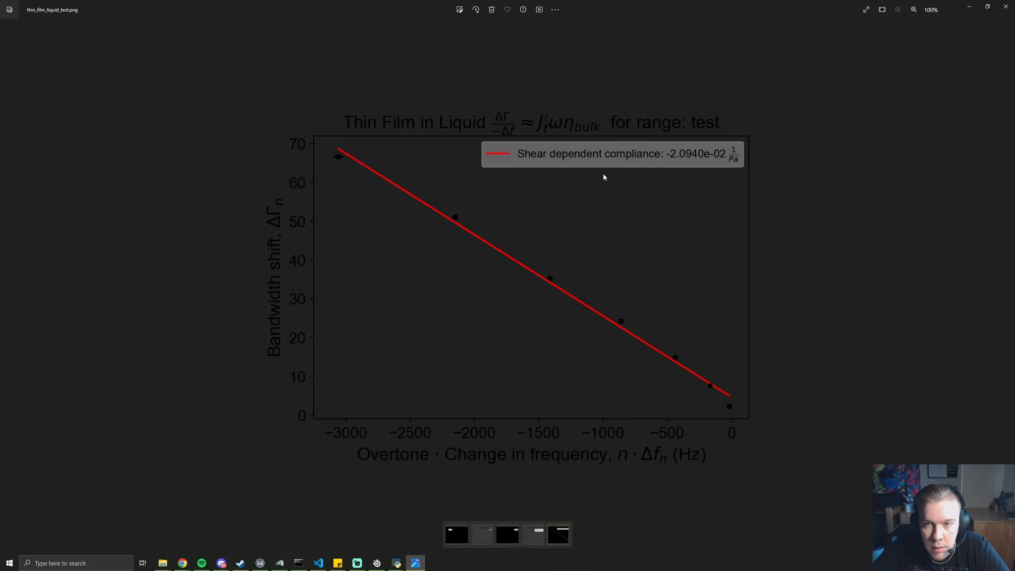
key(alt+F4)
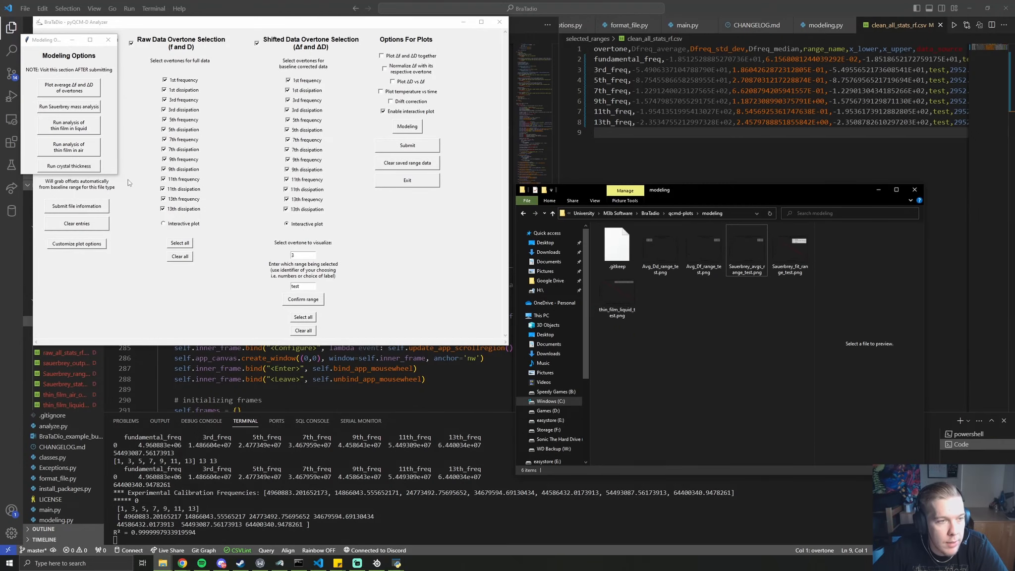
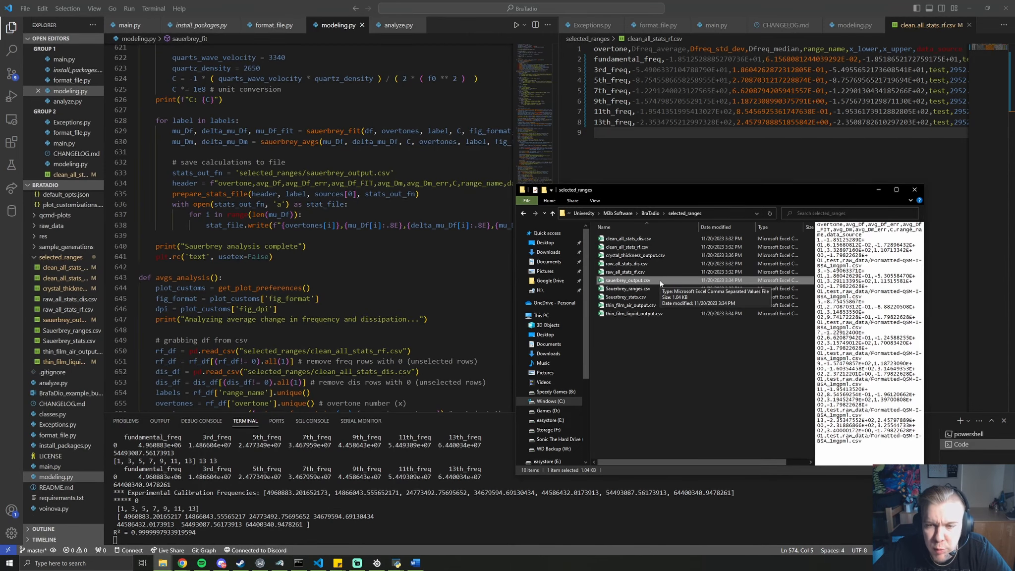
Open sauerbrey_output.csv in Excel, widen column B, and review the values, range names and data sources
double_click(628, 281)
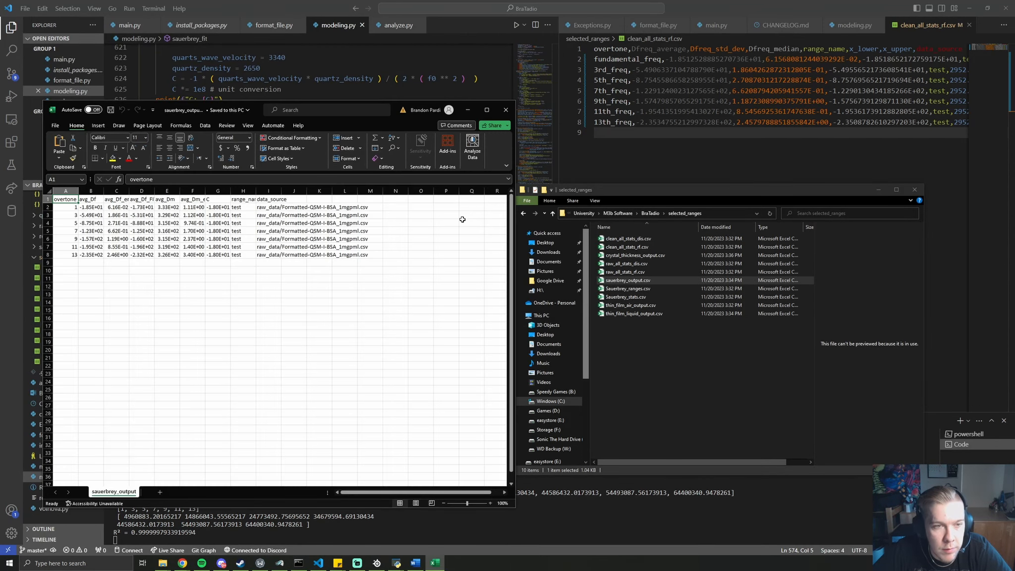
drag(104, 191, 113, 191)
drag(226, 207, 226, 255)
drag(252, 207, 252, 255)
drag(281, 207, 280, 255)
click(506, 115)
Open thin_film_liquid_output.csv in Excel and widen column A to read its values
click(634, 314)
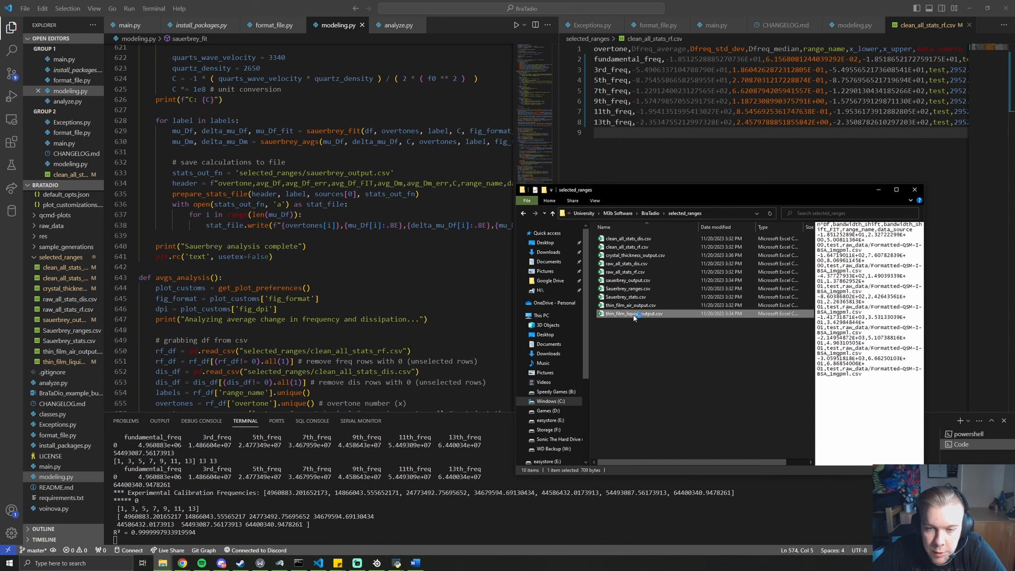
double_click(634, 316)
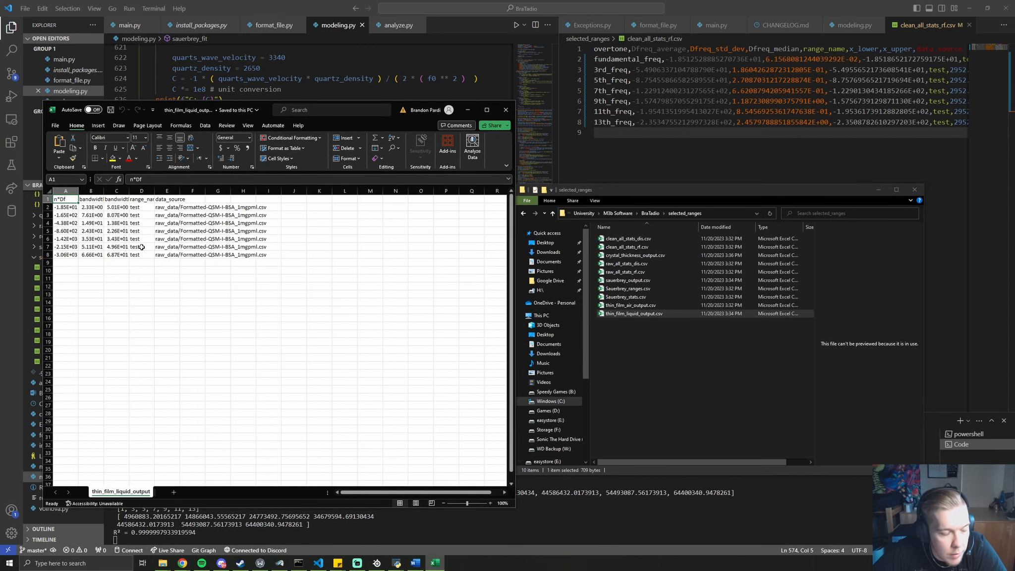
drag(78, 191, 226, 194)
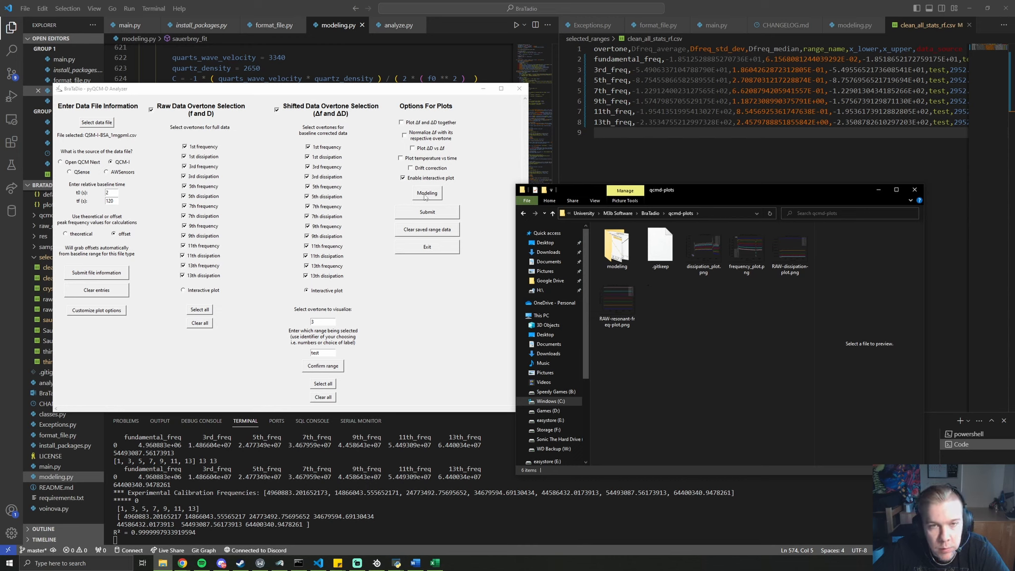
Generate combined Δf/ΔD, ΔD-vs-Δf and temperature plots with overtone-normalized Δf, then disable interactive plotting
click(453, 124)
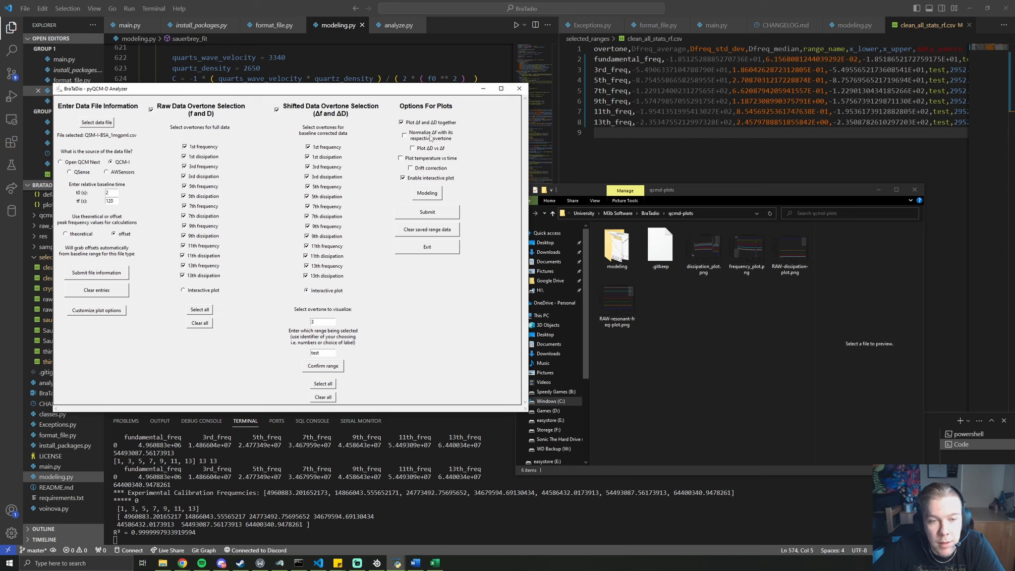
click(695, 340)
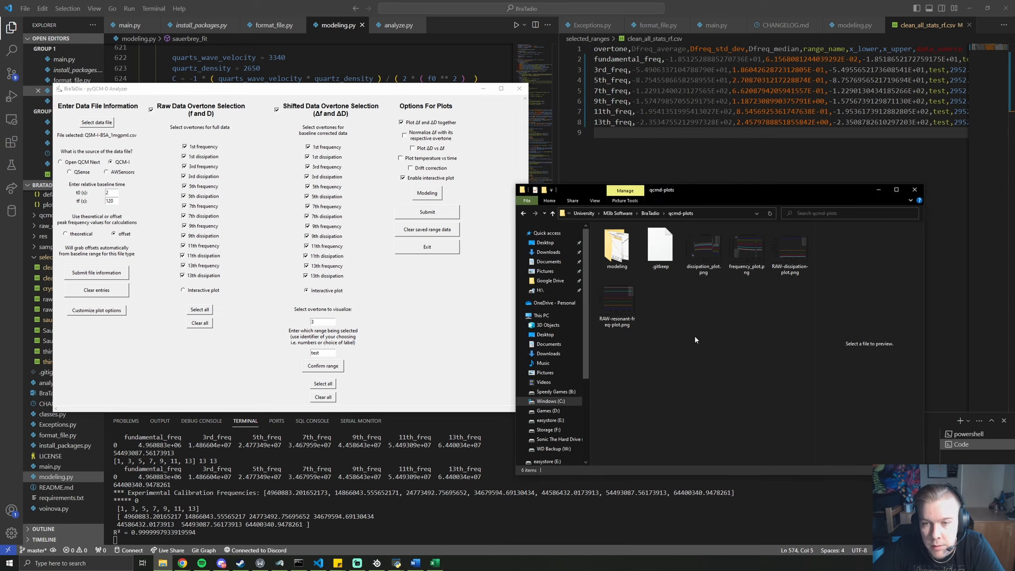
click(624, 256)
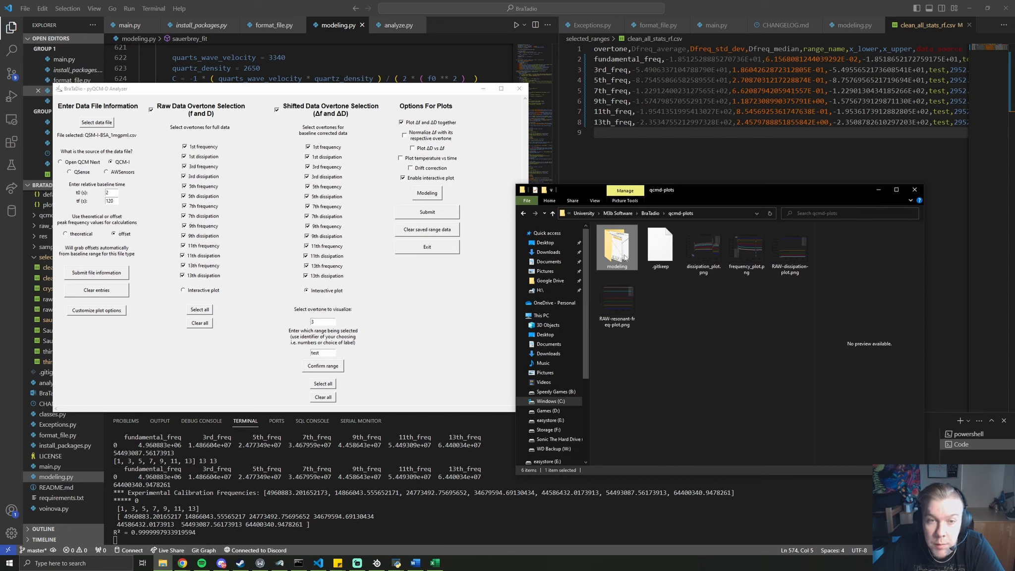
click(404, 134)
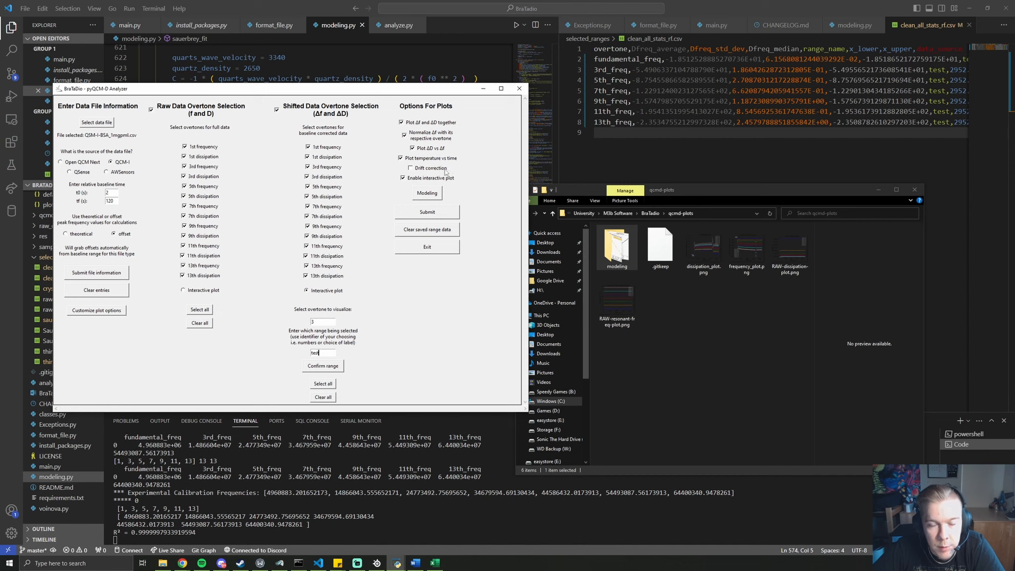
click(444, 214)
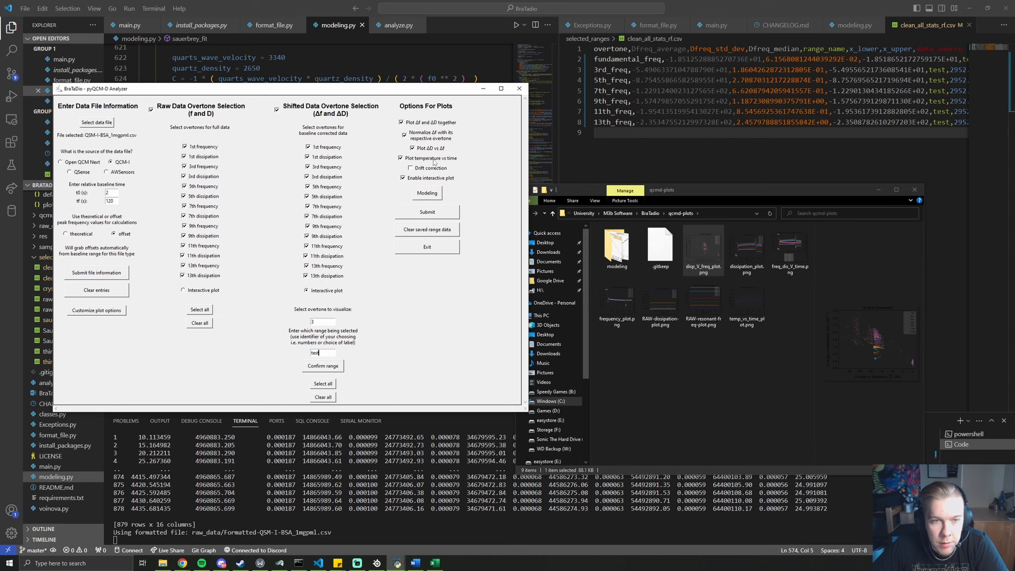
click(427, 181)
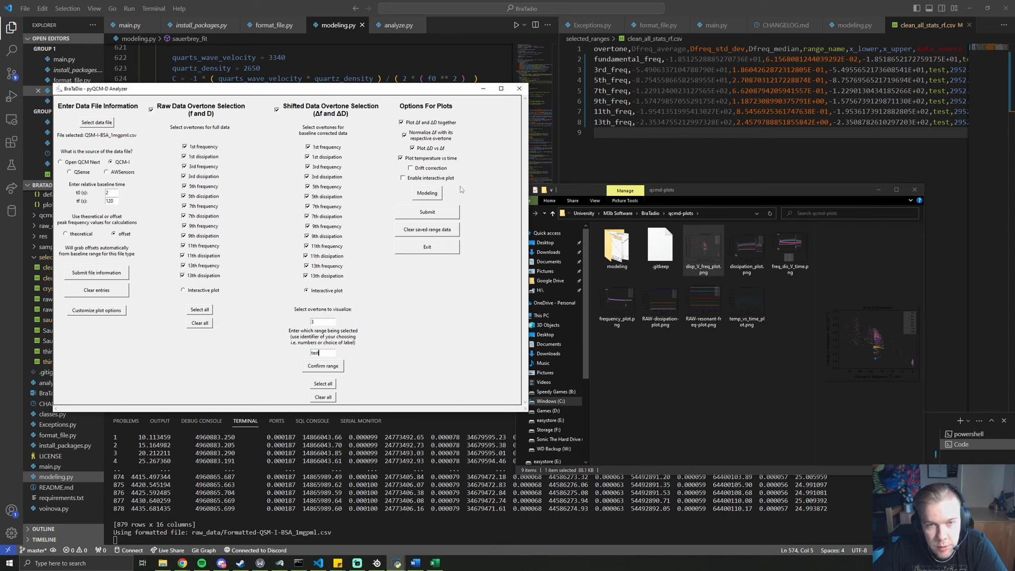
double_click(703, 251)
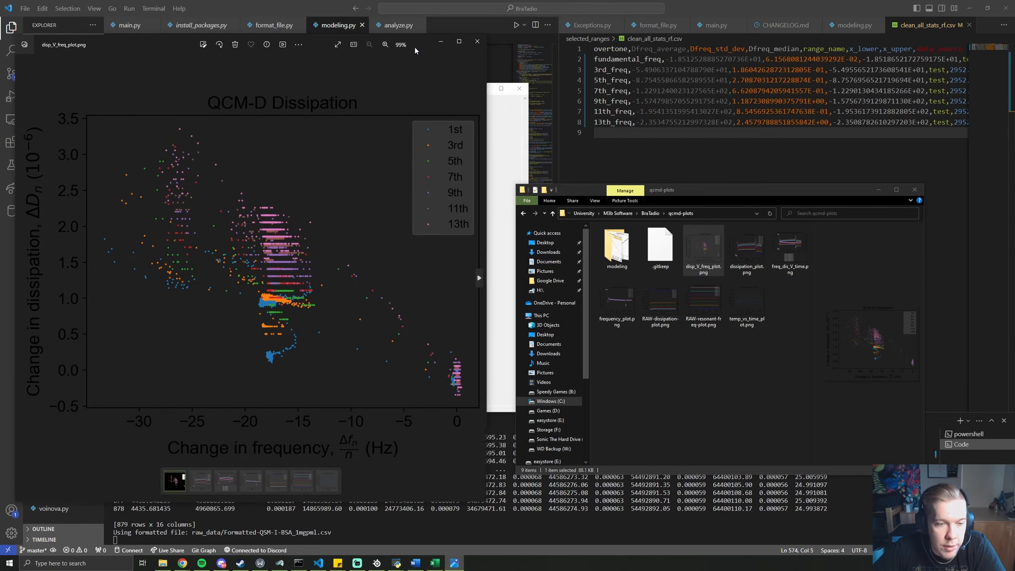
drag(415, 48, 433, 44)
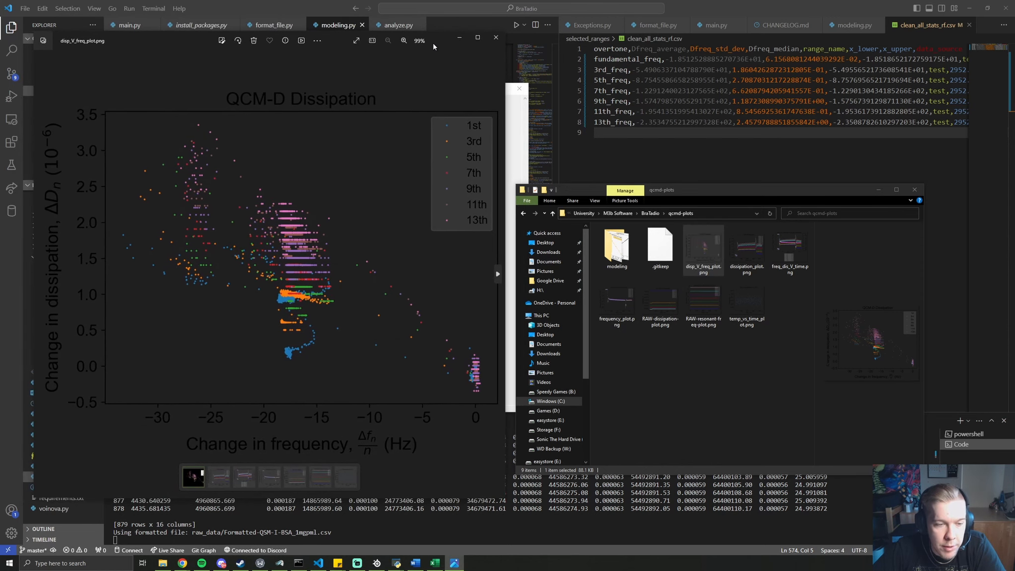
click(498, 274)
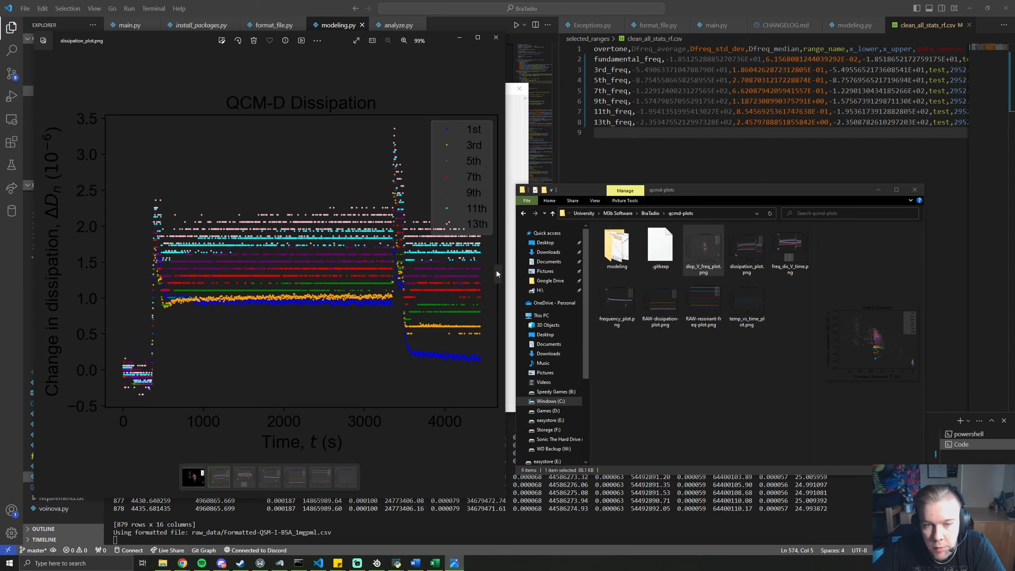
click(498, 273)
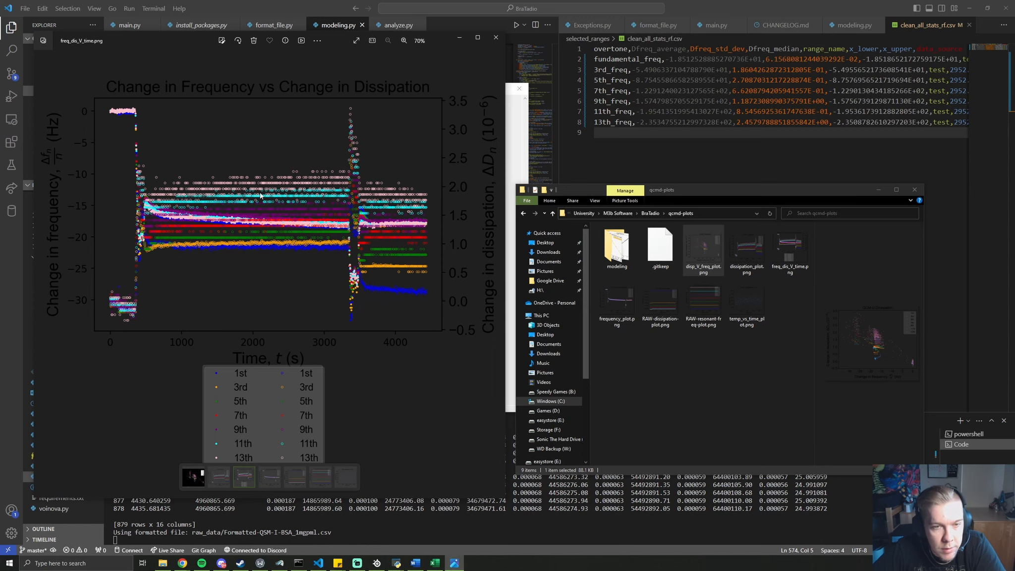
scroll(260, 195, up, 1)
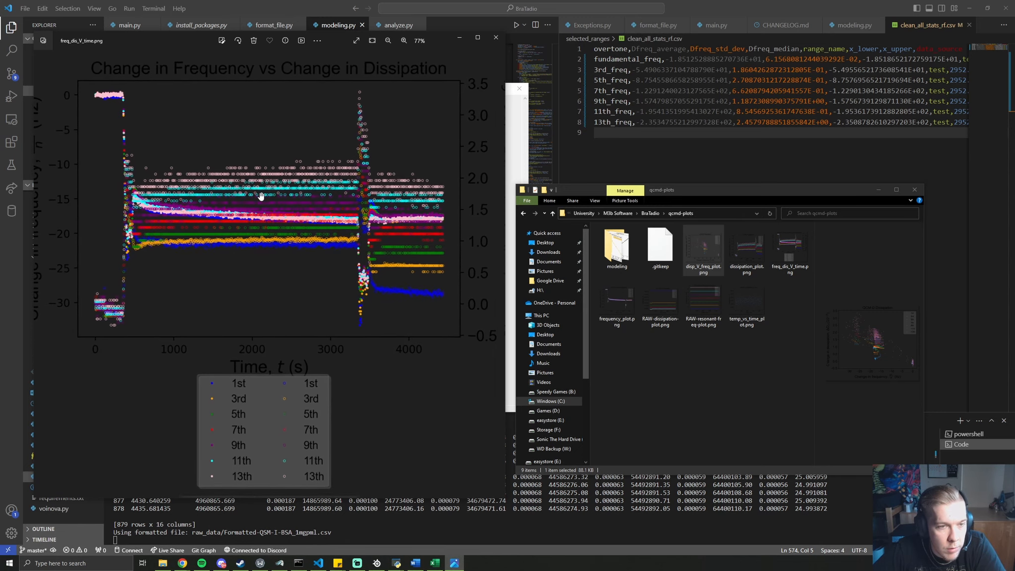
click(498, 275)
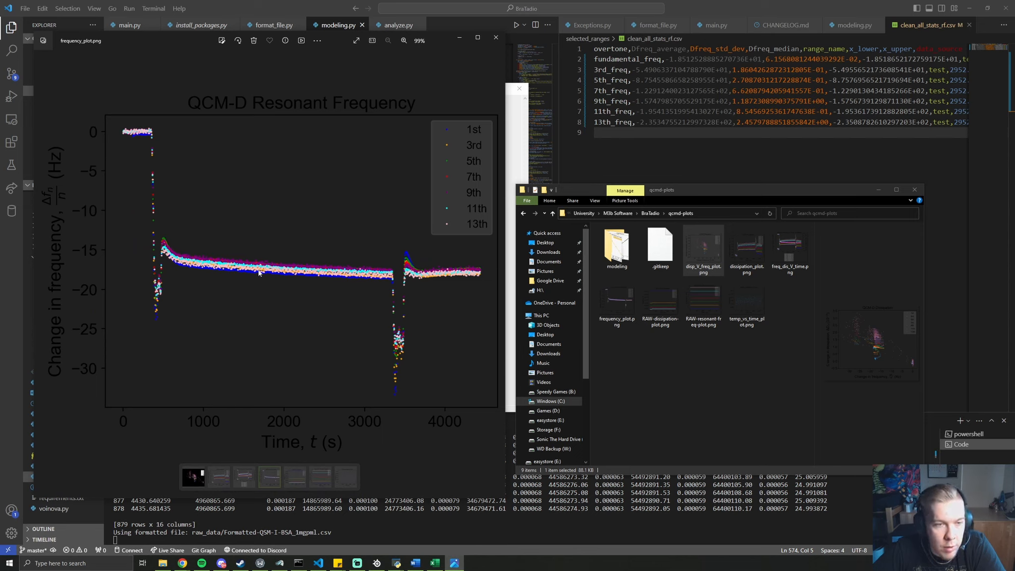
click(498, 275)
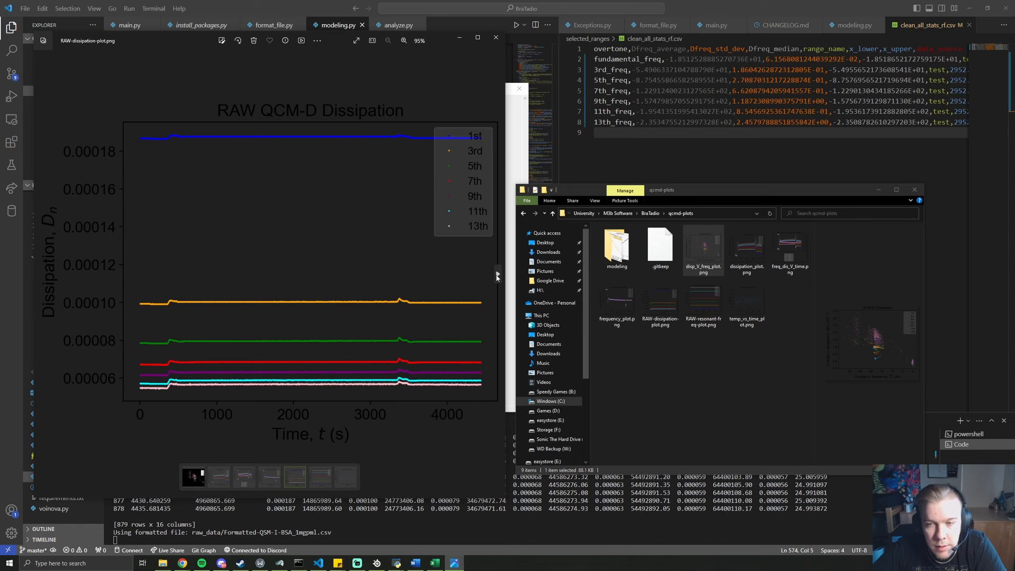
click(498, 275)
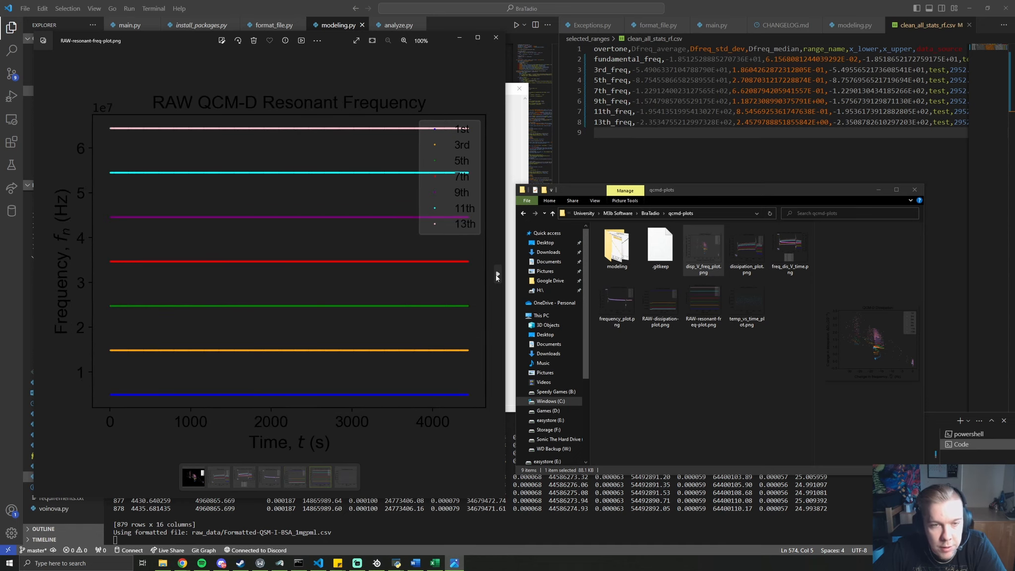
click(498, 275)
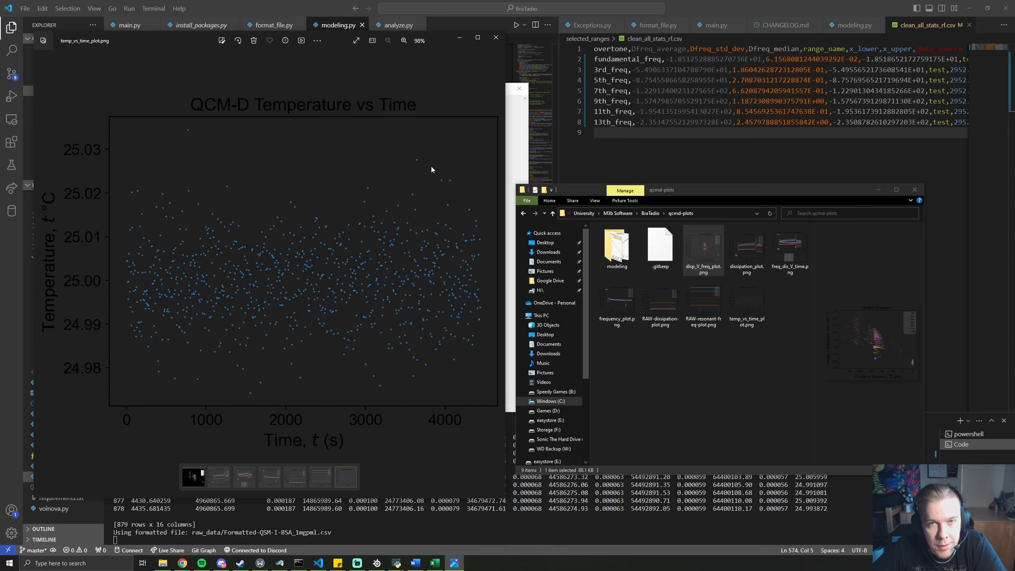
click(495, 37)
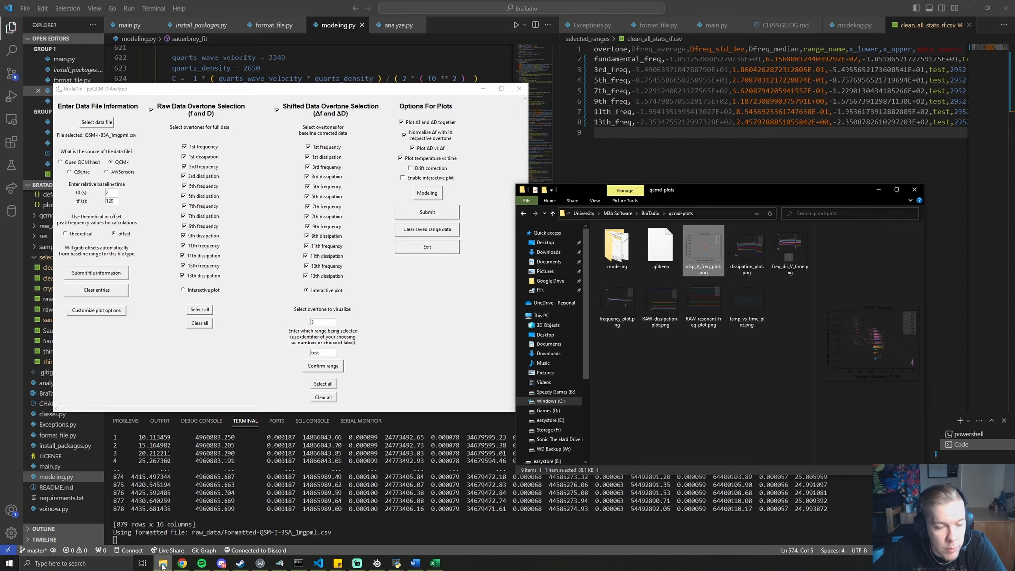
Compare the QSense B1 and QCM-I F1 column headers, then close the QSM-I-BSA_1mgpml workbook
mouse_move(163, 563)
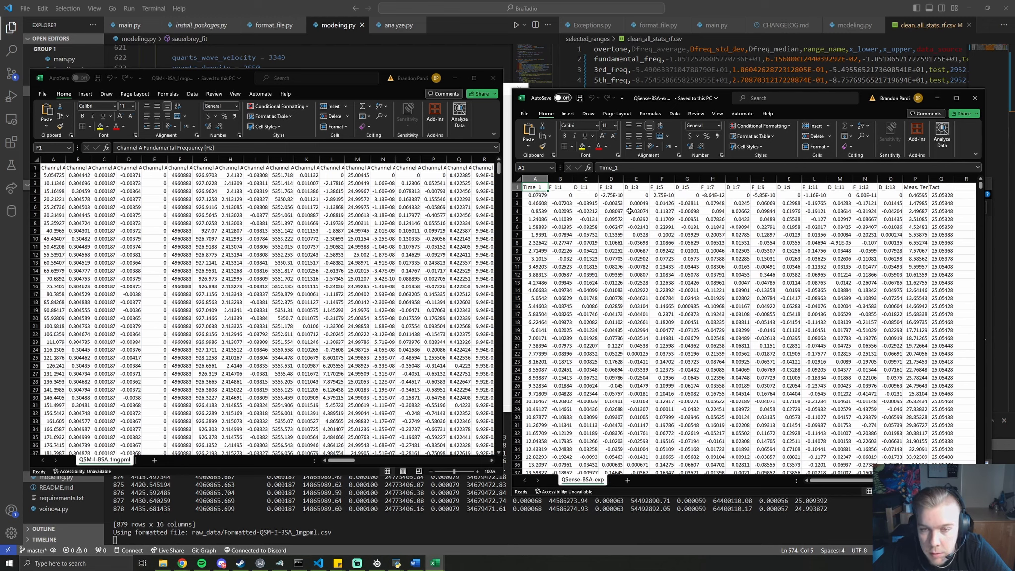
click(563, 189)
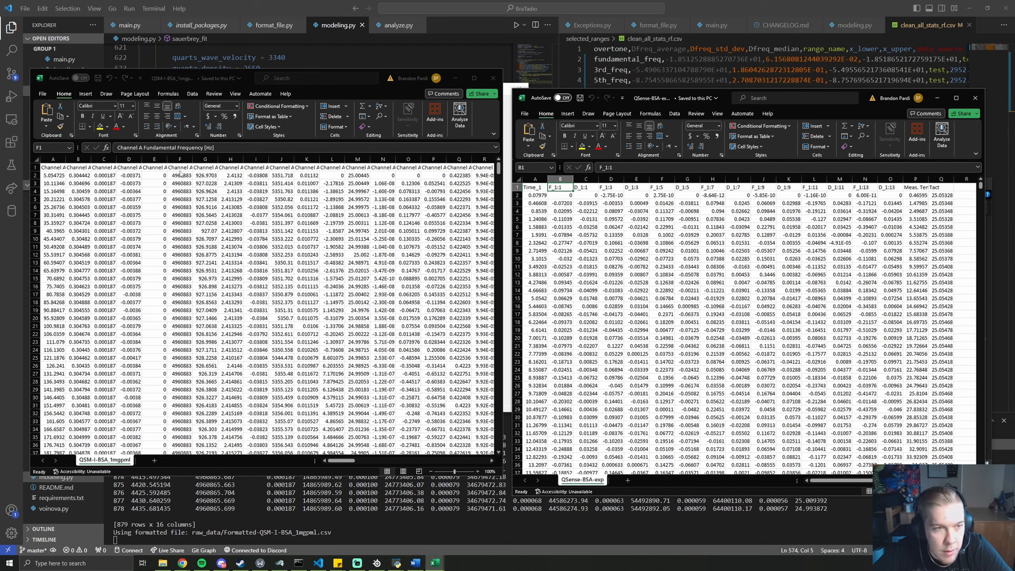
click(178, 168)
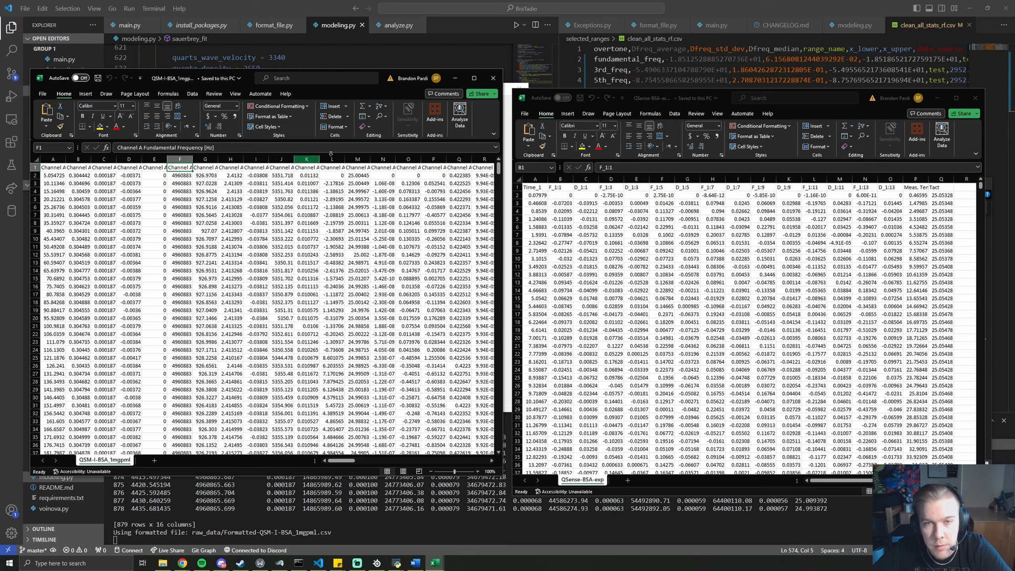
click(491, 82)
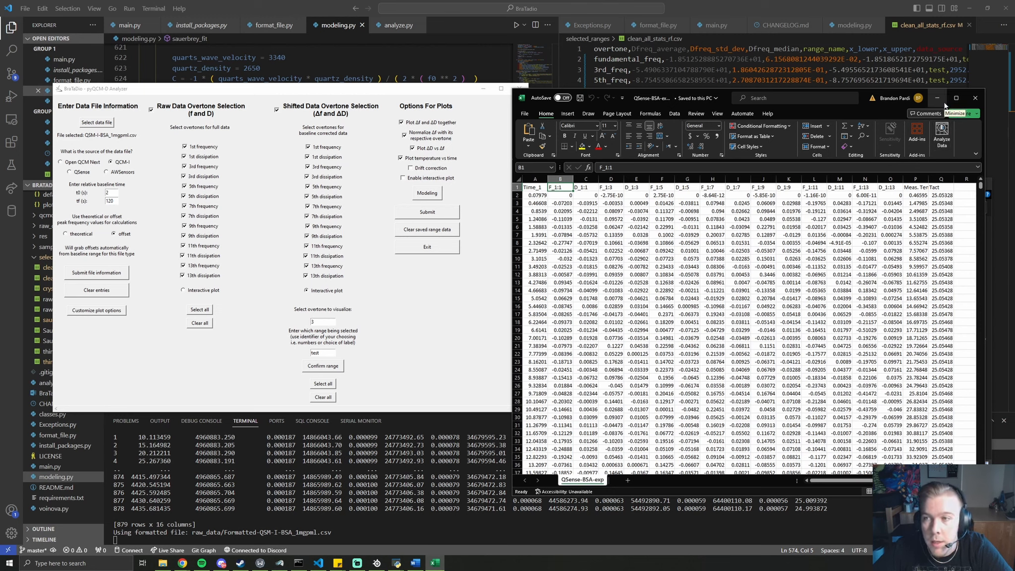
Load raw_data/QSense-BSA-exp.csv as the data file with QSense as its source
click(110, 122)
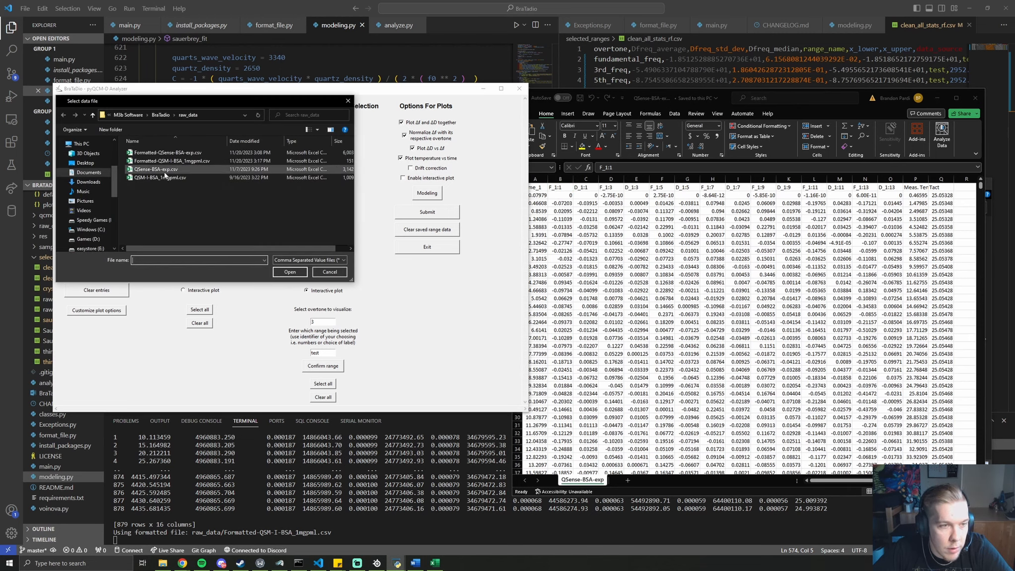
double_click(165, 171)
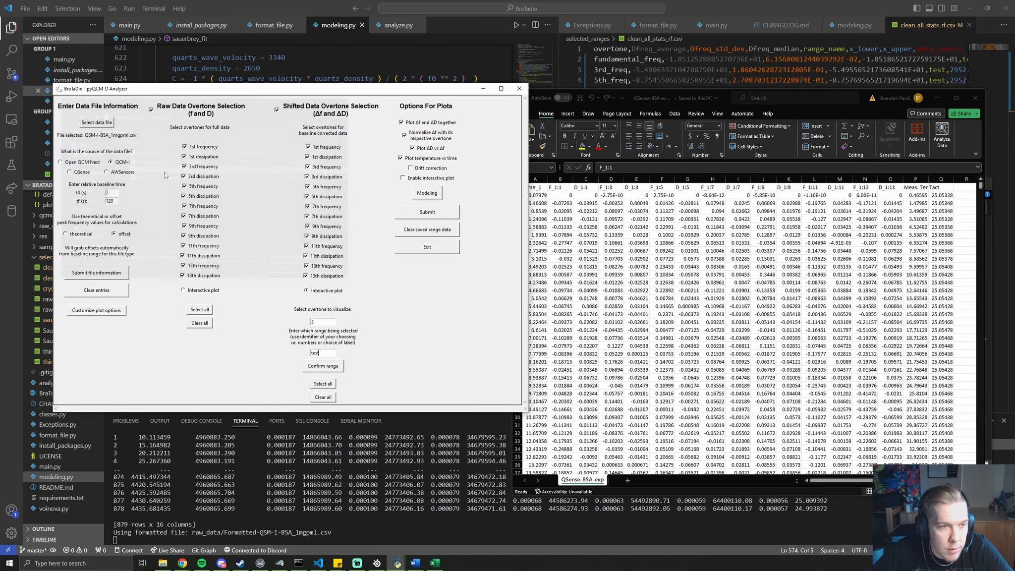
click(81, 172)
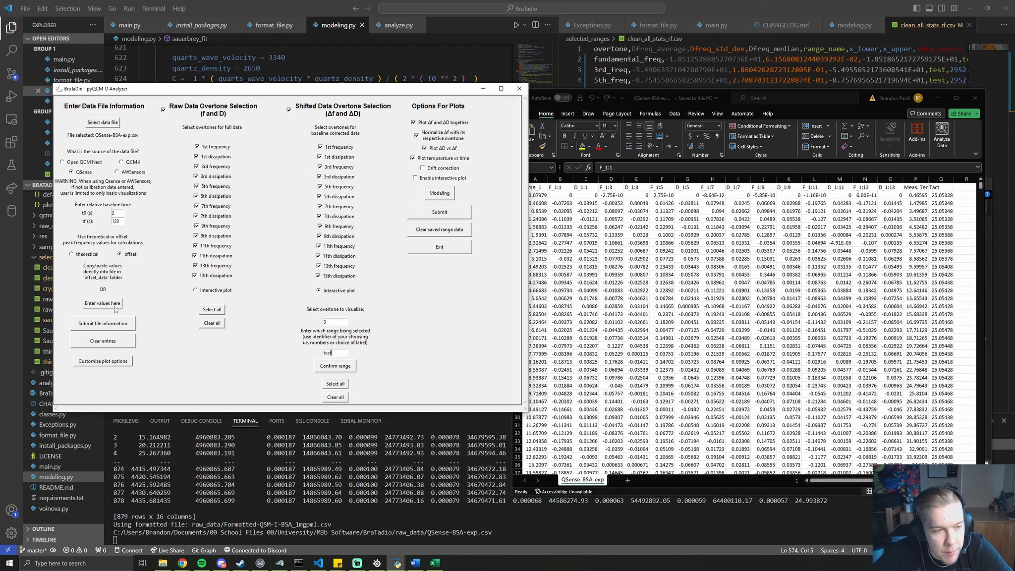
Confirm the offset entries in the Offset Data window and accept blank values being written as 0
click(101, 306)
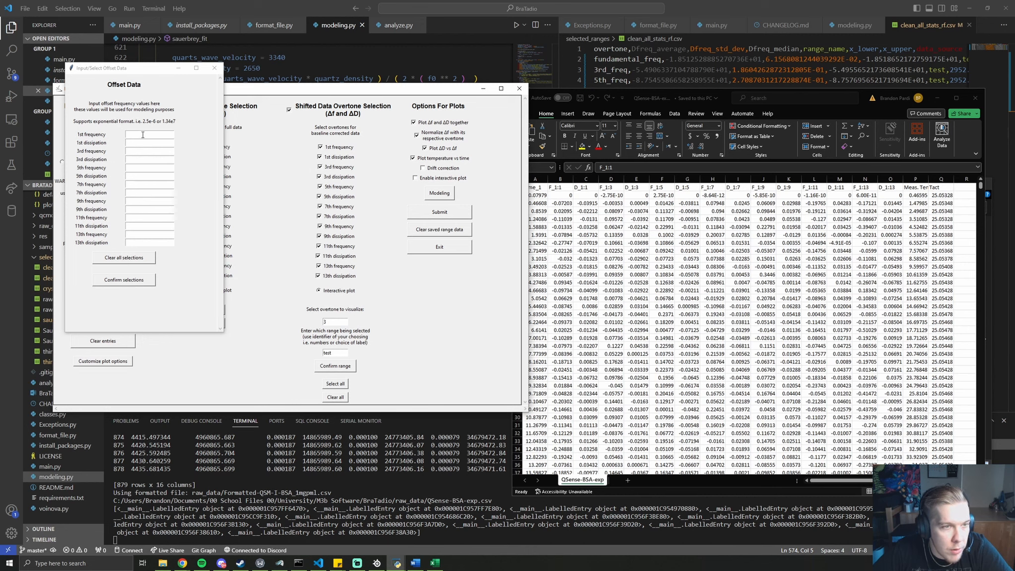
key(Tab)
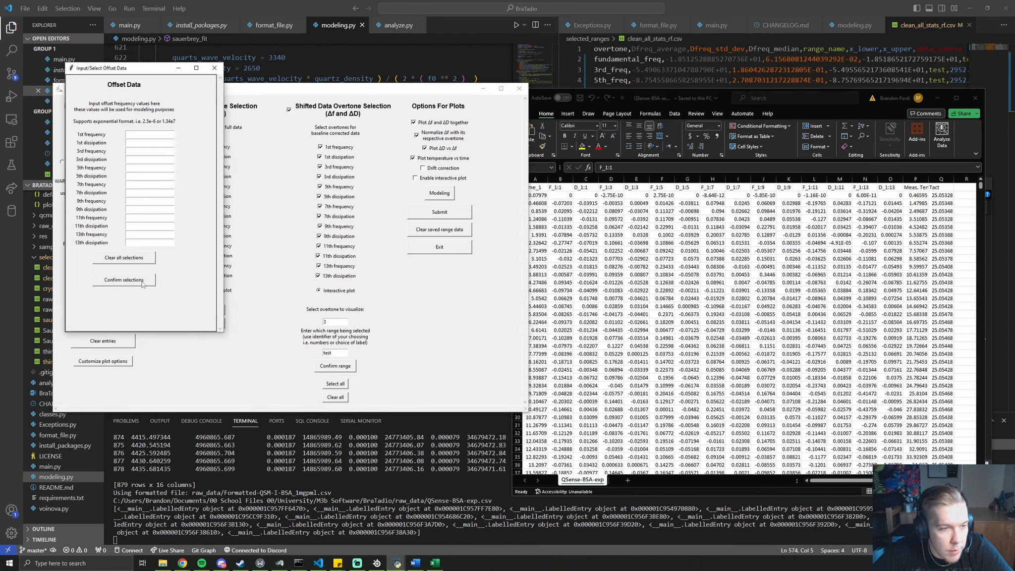
click(123, 280)
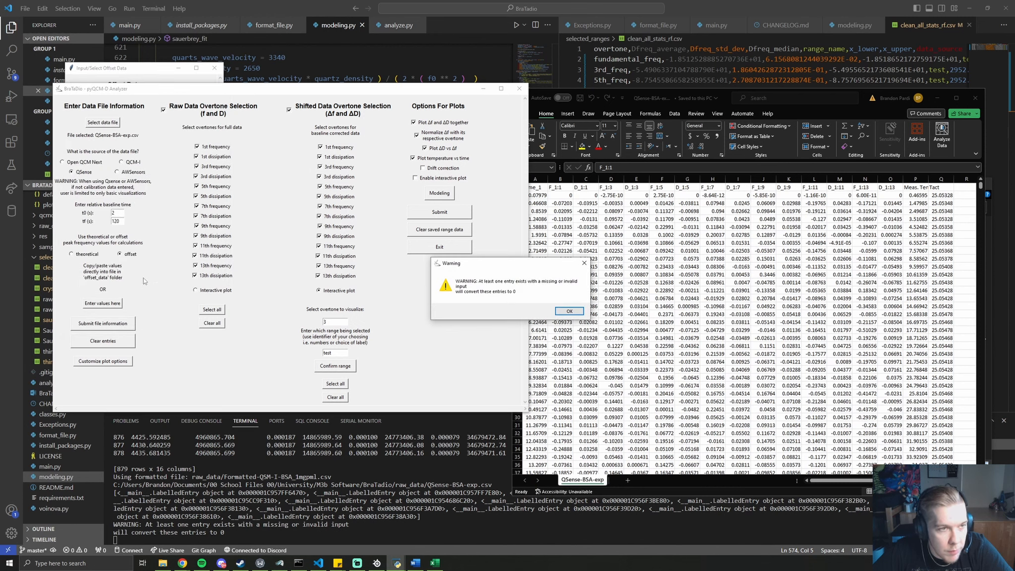
drag(128, 71, 85, 79)
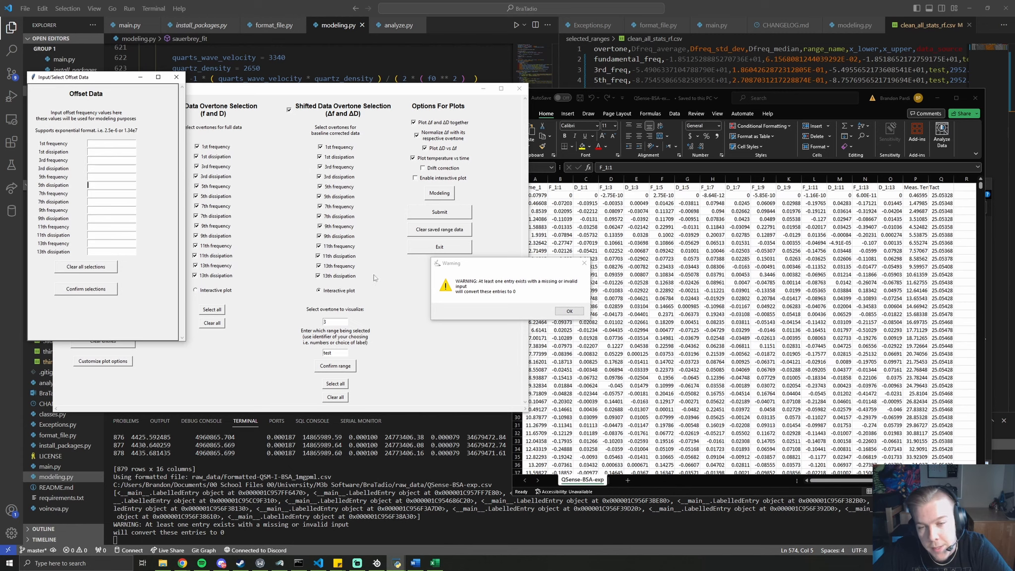
click(569, 311)
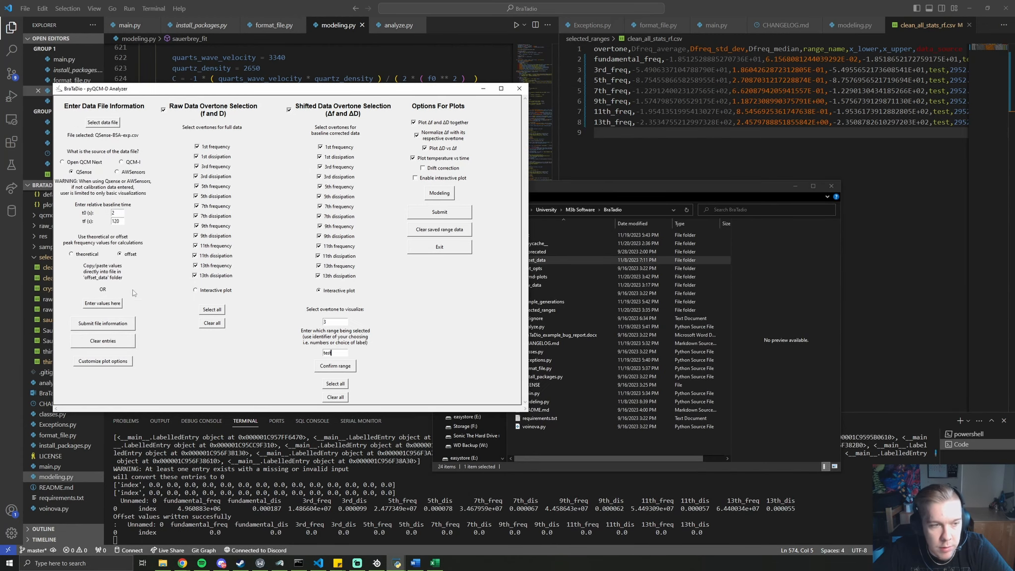
From the offset_data folder, open COPY-PASTE_OFFSET_VALUES_HERE.csv and BSA-offset.xlsx in Excel
click(628, 189)
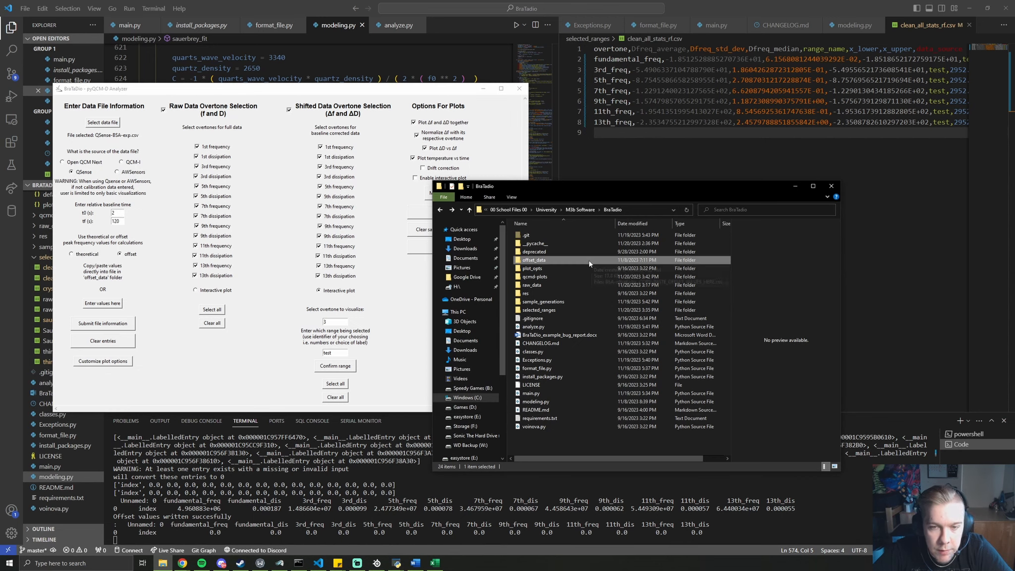
double_click(560, 260)
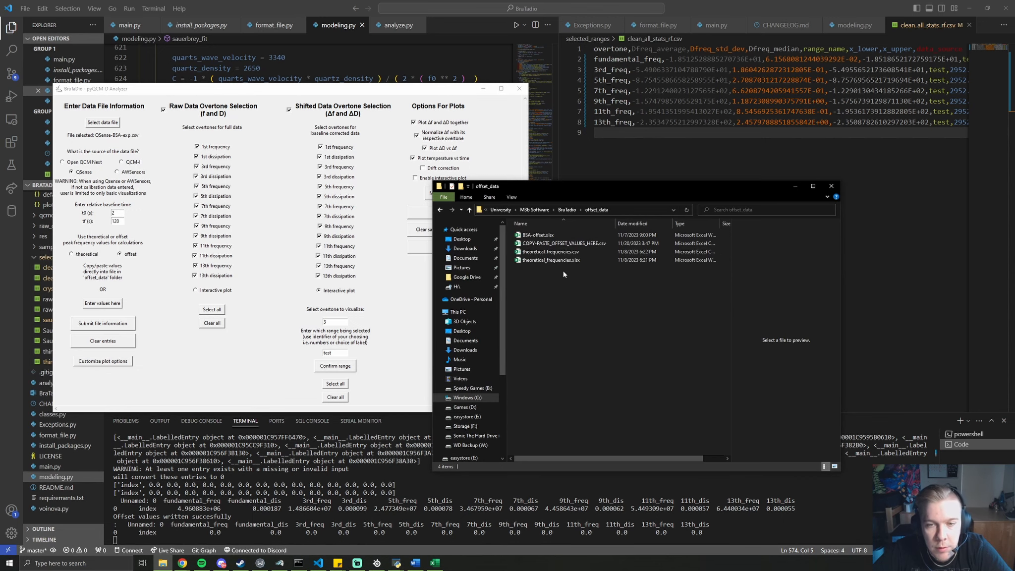
click(563, 243)
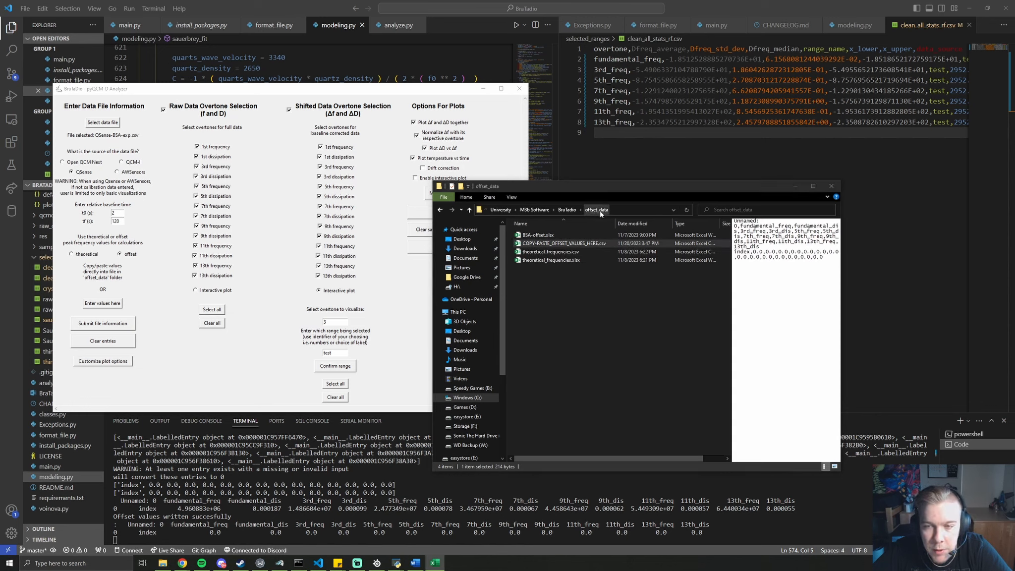
key(Return)
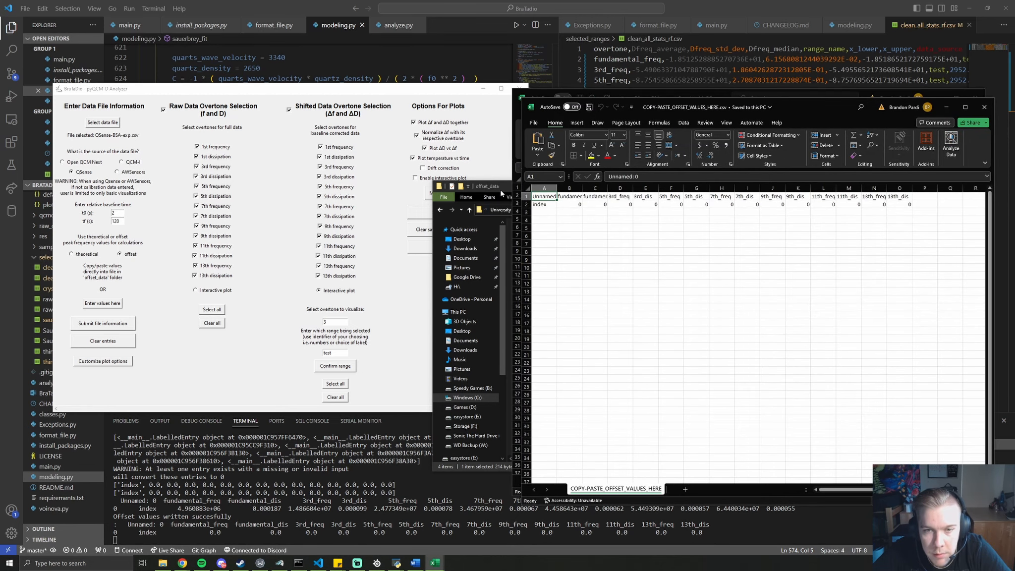
click(501, 189)
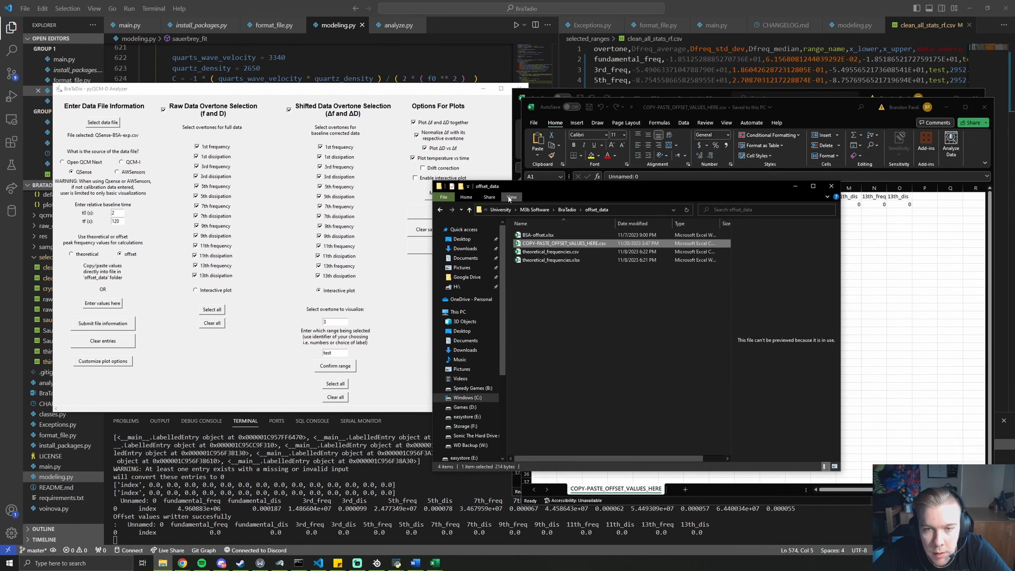
double_click(571, 238)
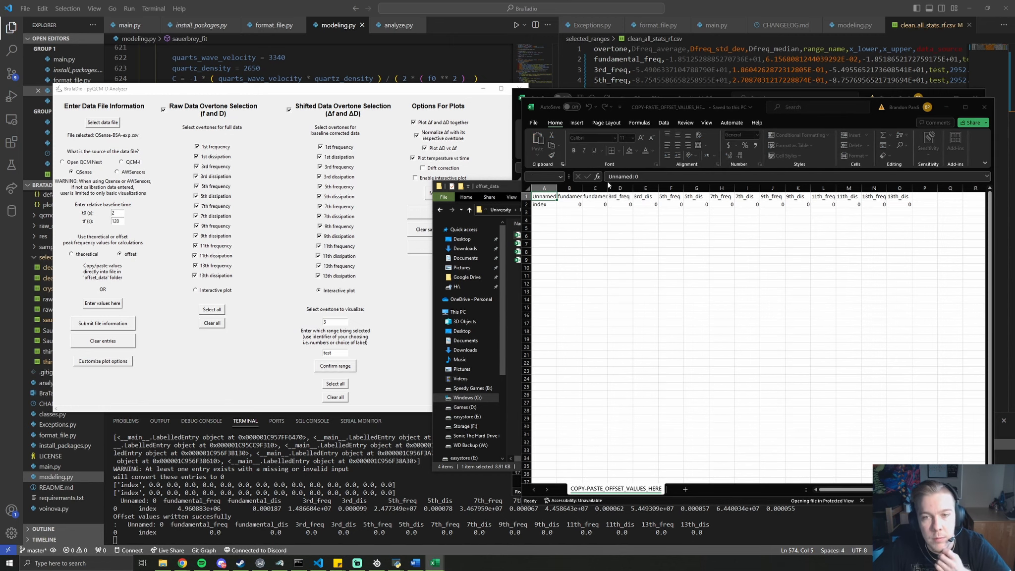
Place BSA-offset.xlsx beside the template and copy its row-2 offset values A2:N2
drag(883, 119, 442, 99)
click(375, 164)
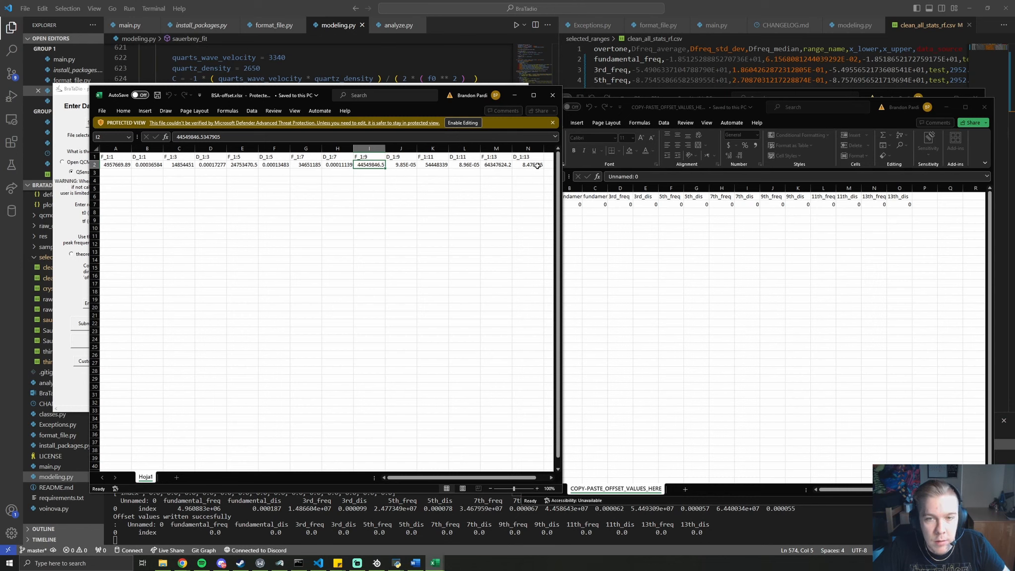
click(606, 208)
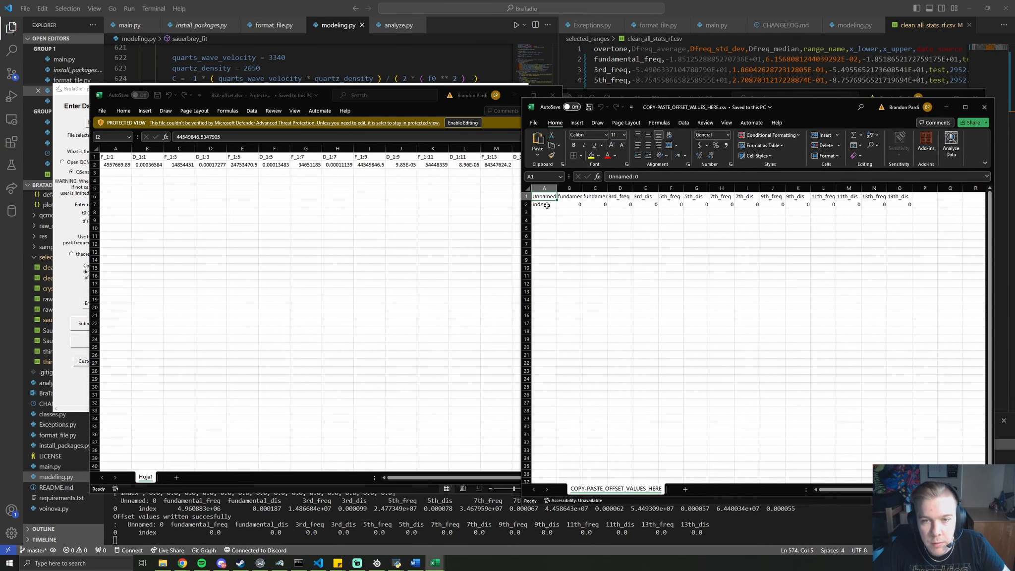
drag(546, 204, 544, 199)
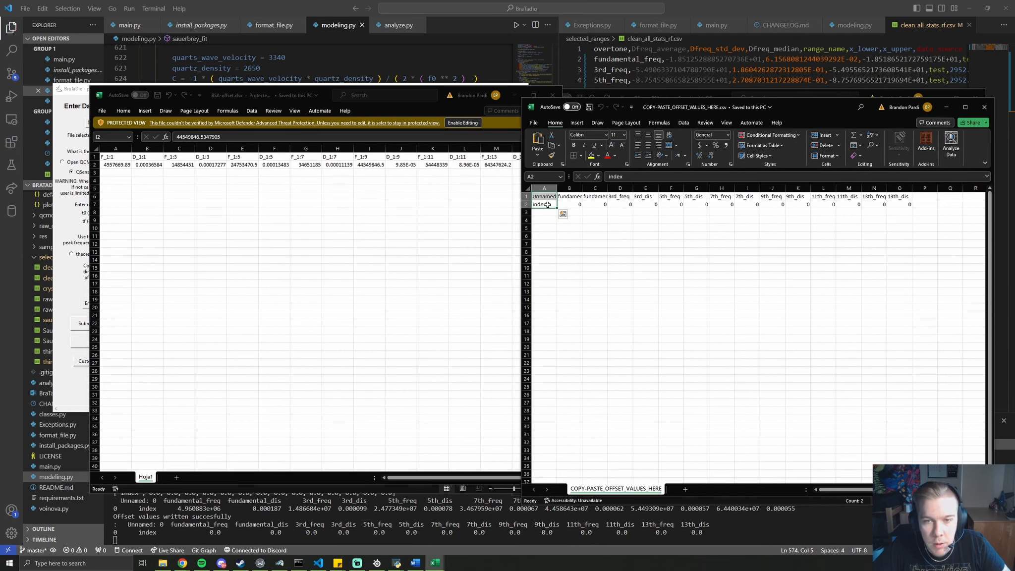
click(548, 205)
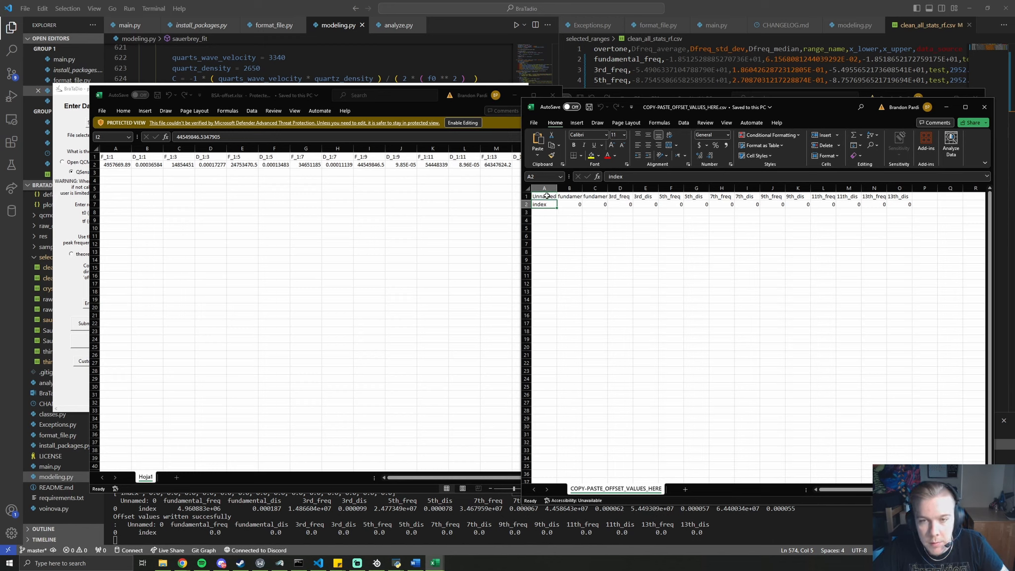
drag(567, 197, 907, 199)
click(363, 172)
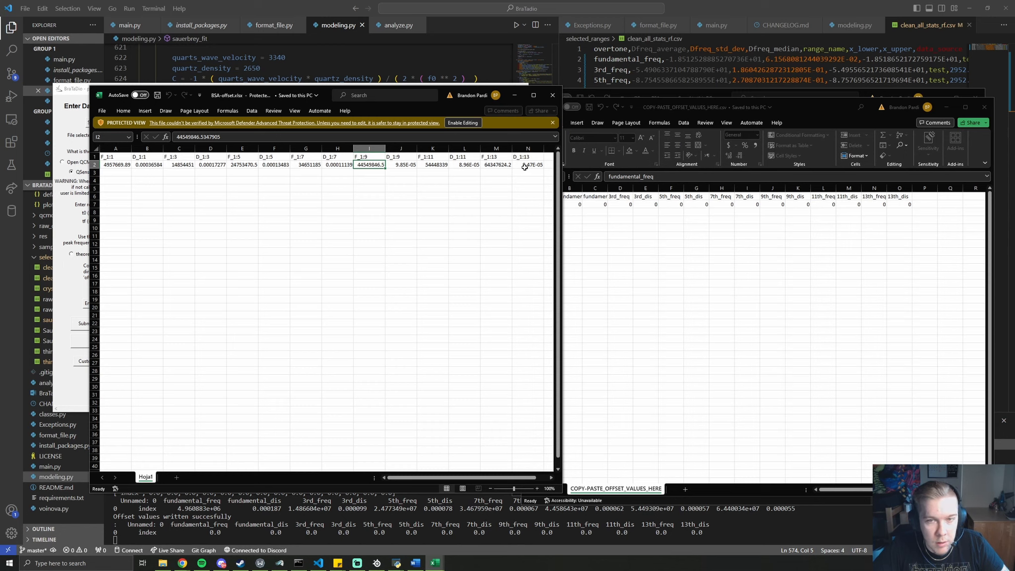
drag(530, 168, 105, 166)
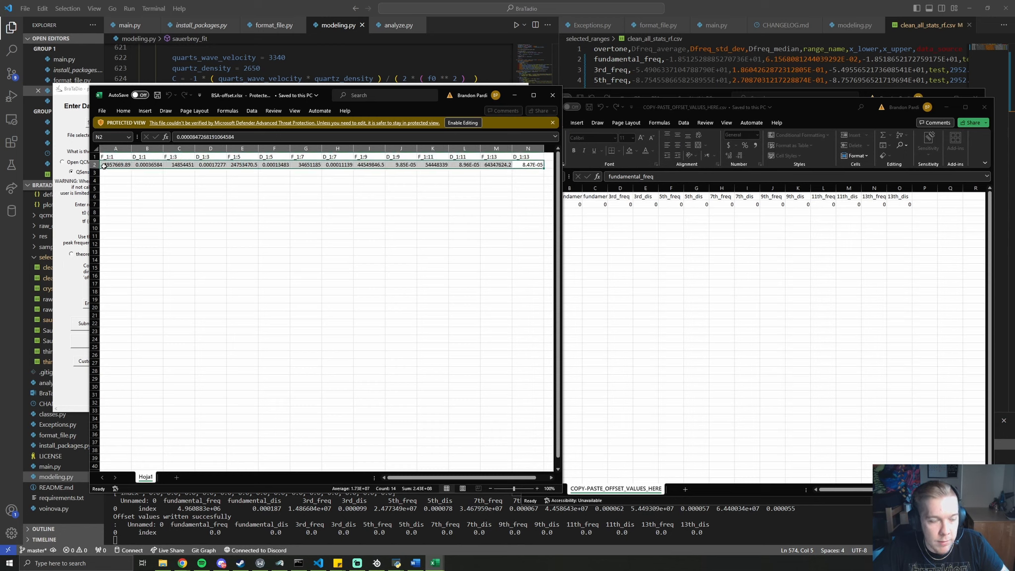
key(ctrl+c)
Paste the offsets into B2:O2 of the template, save it, and close all three workbooks
click(907, 204)
mouse_move(906, 205)
mouse_down()
mouse_move(601, 204)
mouse_move(908, 205)
mouse_up()
key(ctrl+v)
key(ctrl+s)
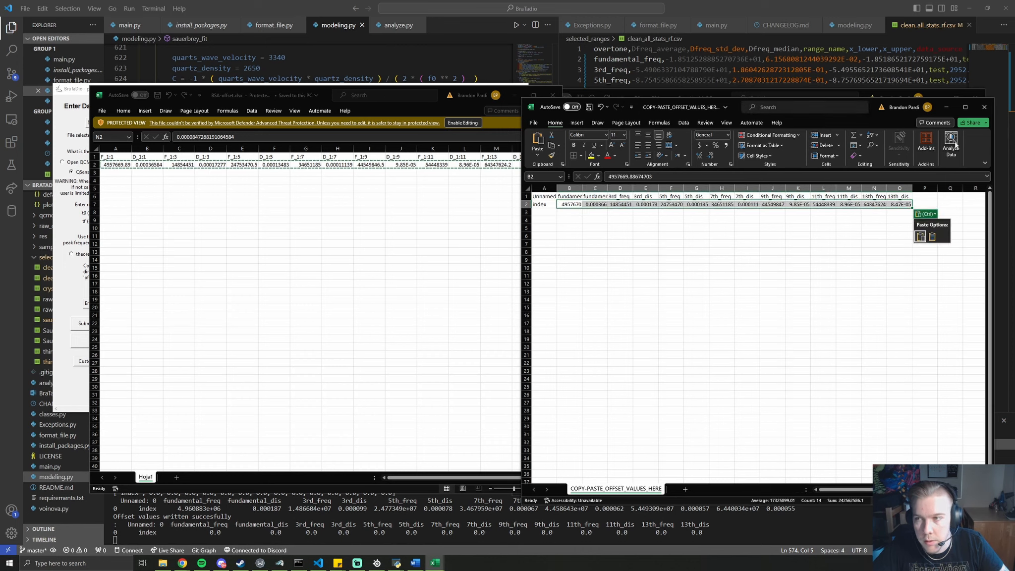
click(590, 107)
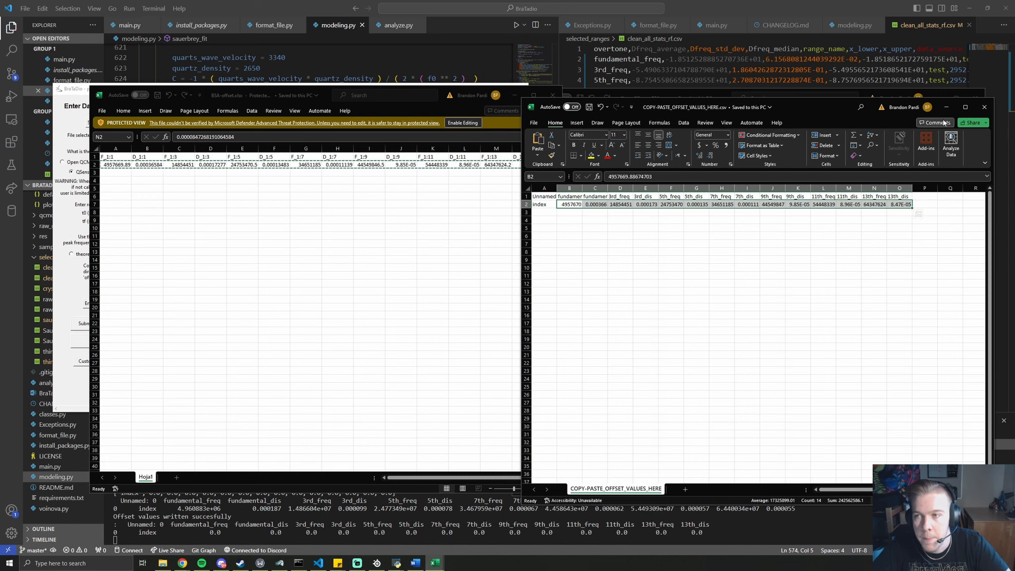
click(981, 106)
click(976, 98)
click(553, 95)
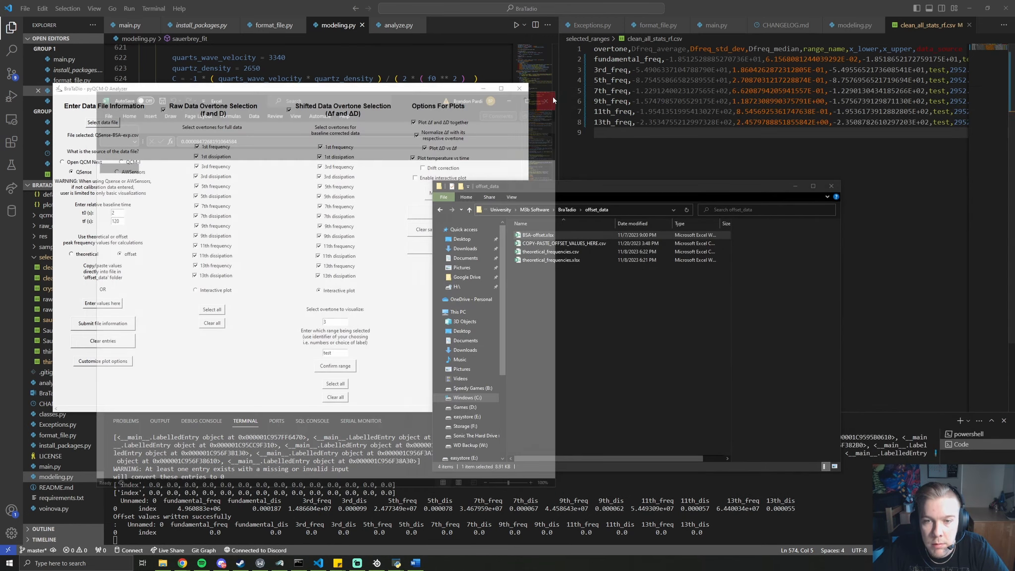
Resubmit the QSense-BSA analysis with offsets applied, yielding a 22665-row, 17-column table
click(276, 255)
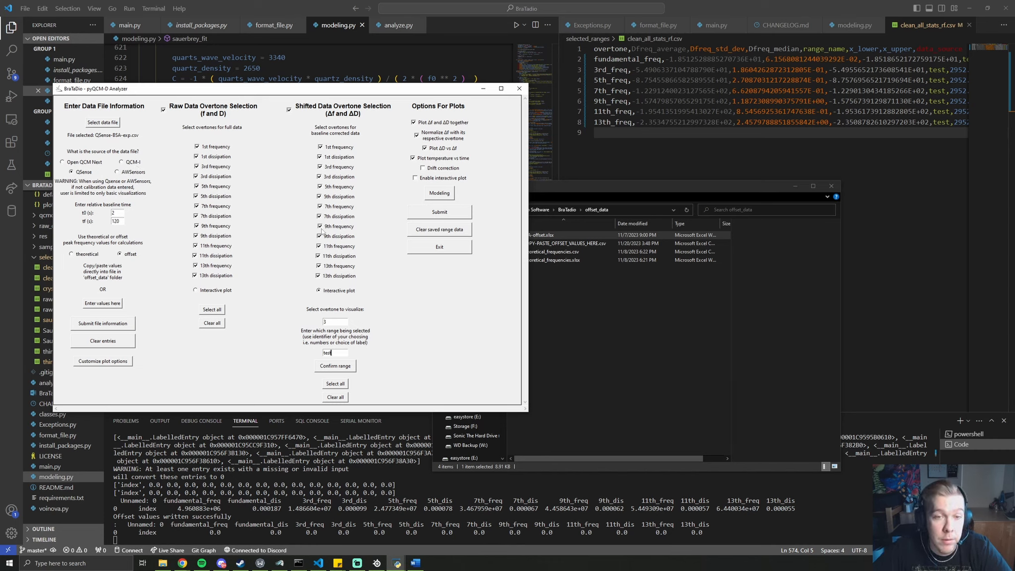
click(439, 213)
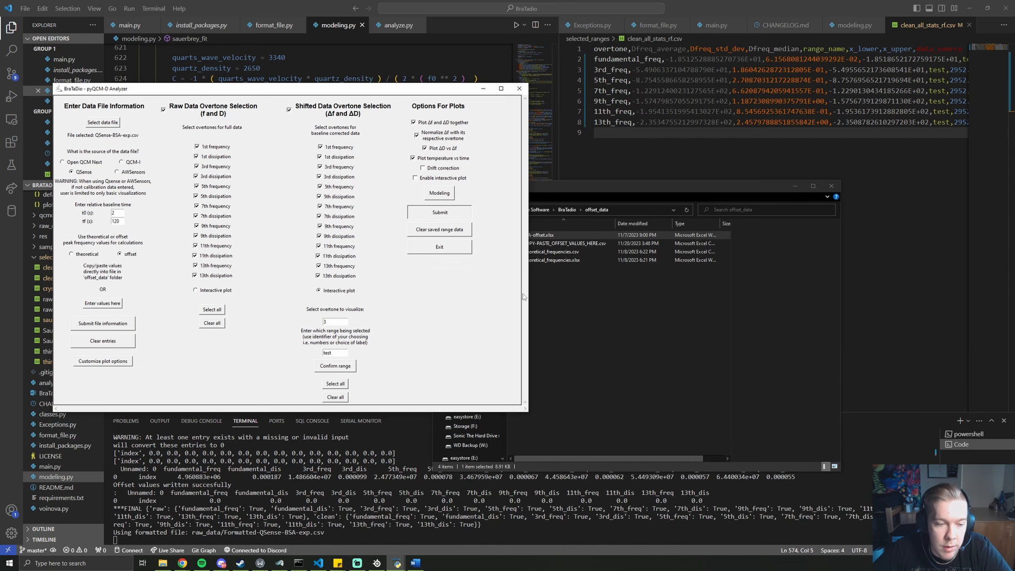
click(615, 306)
key(alt+Left)
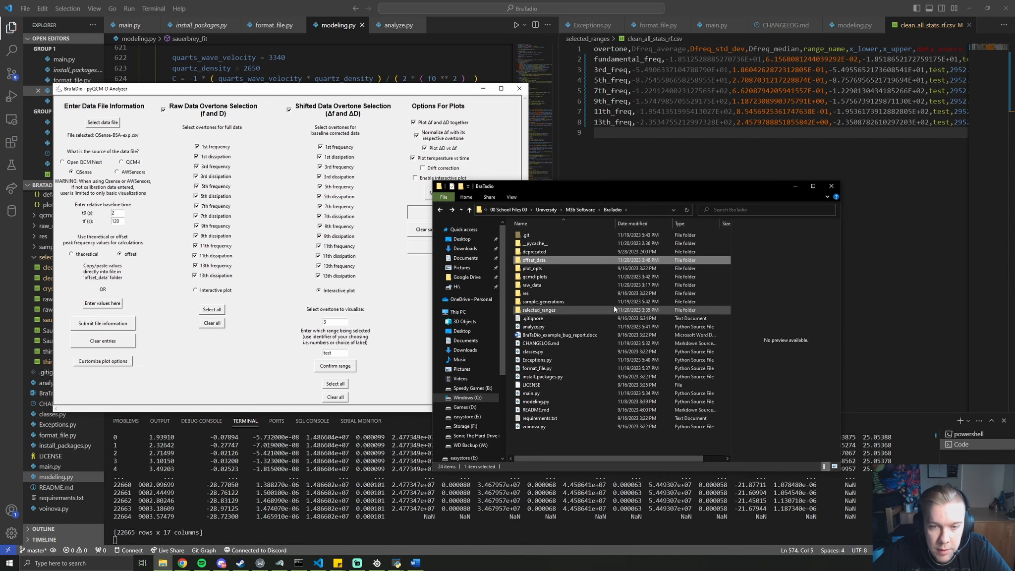
Page through the offset-applied dissipation, frequency and raw plots in qcmd-plots, then enable interactive plotting
click(579, 276)
double_click(578, 278)
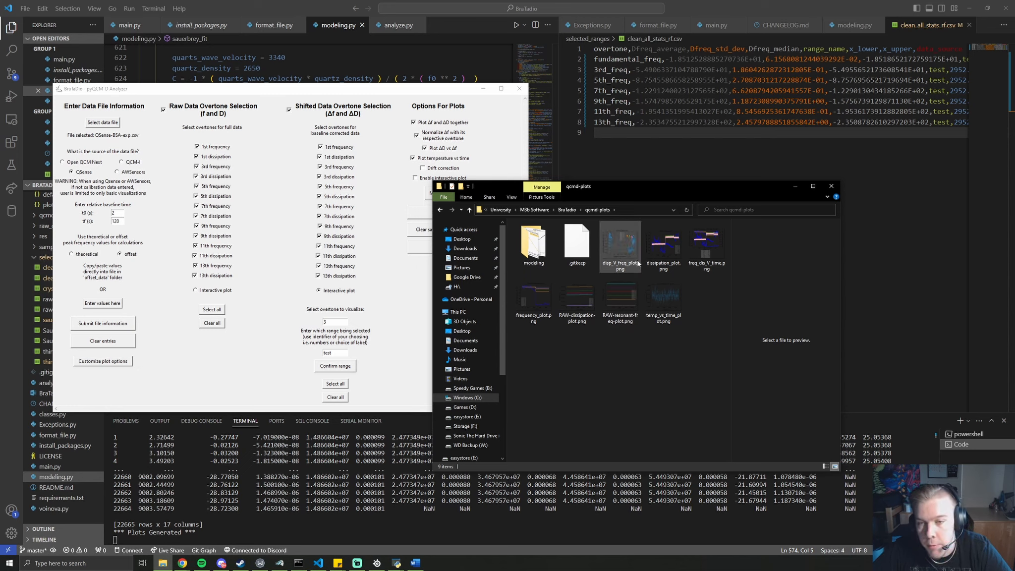
click(663, 256)
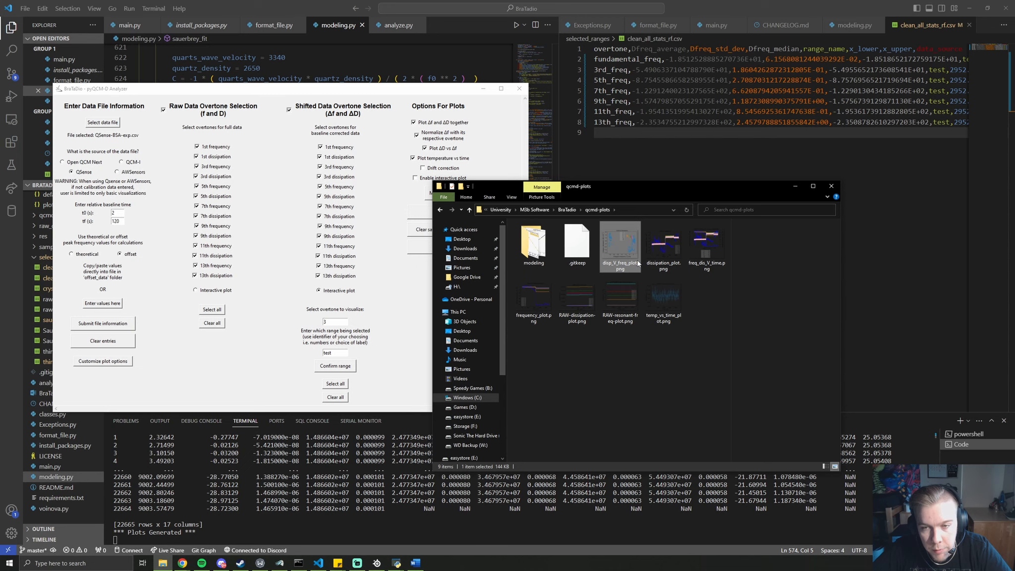
double_click(663, 256)
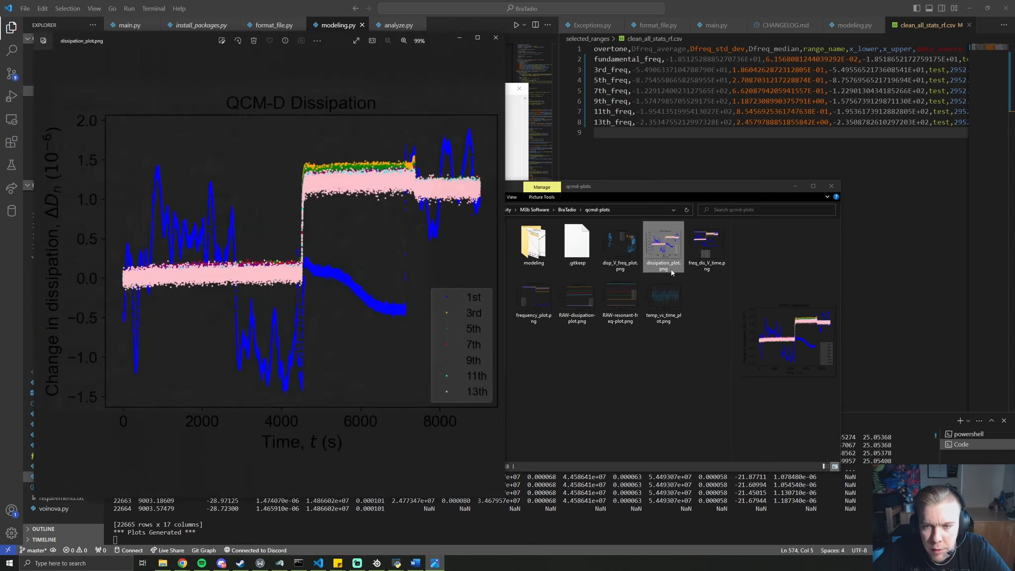
click(498, 274)
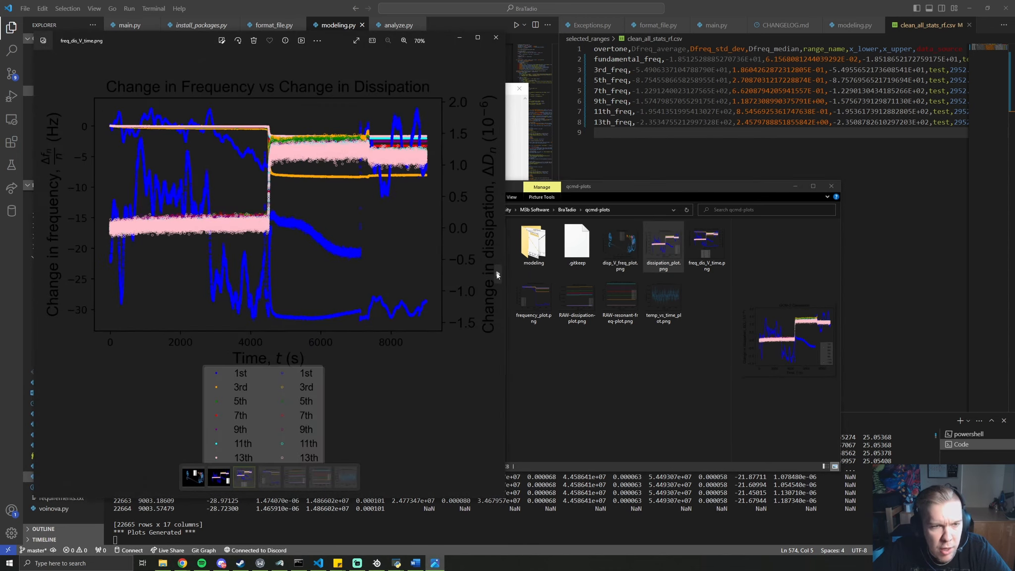
click(498, 274)
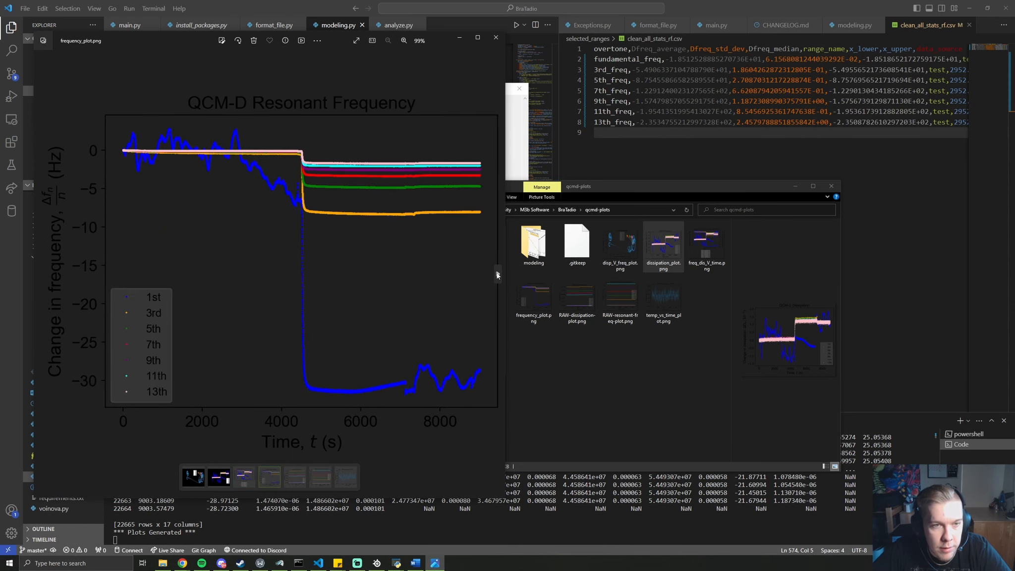
click(498, 274)
click(498, 274)
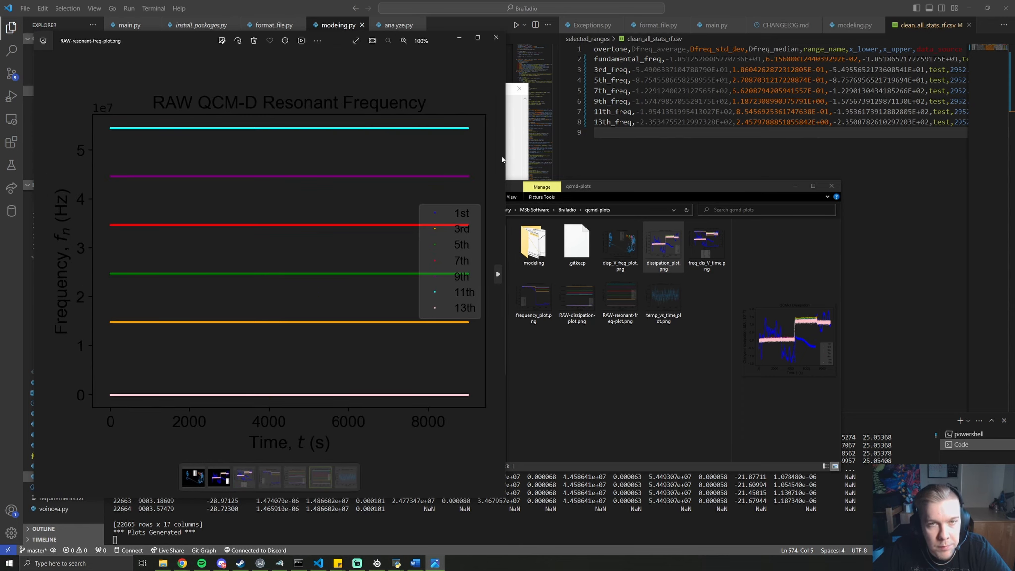
click(496, 37)
click(389, 252)
click(453, 197)
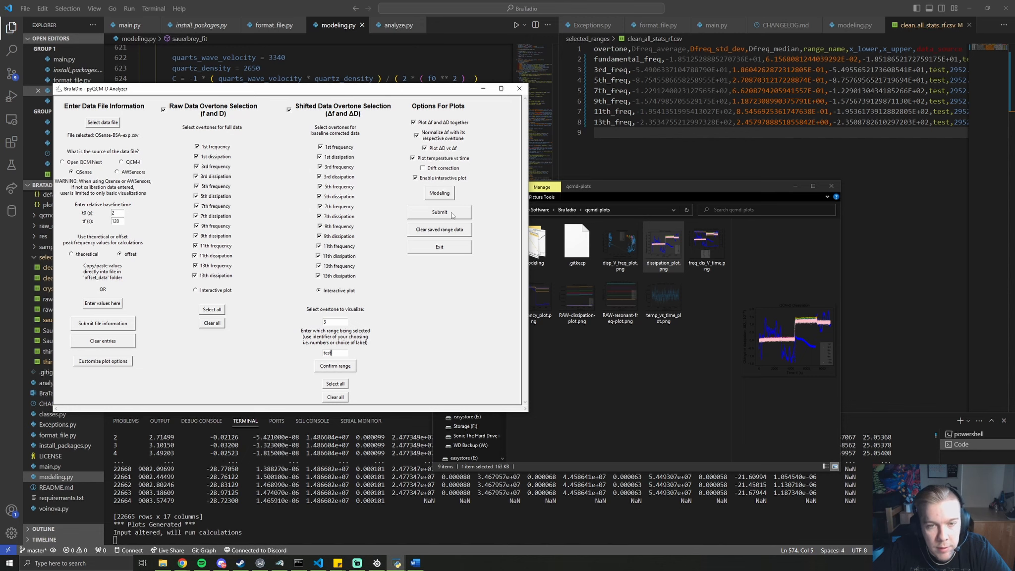
Rerun the analysis and confirm the range label as test_qsense
click(453, 215)
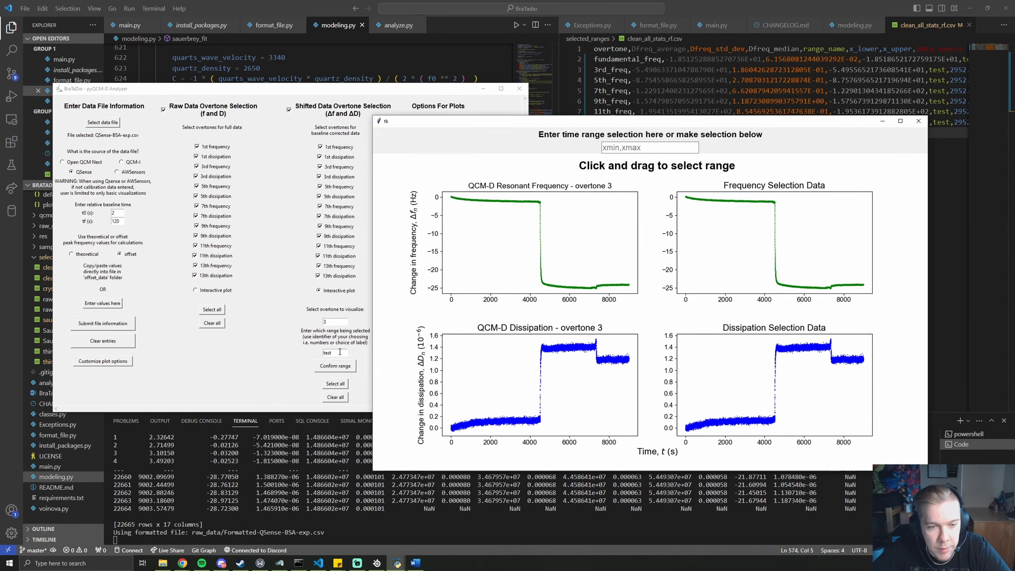
click(338, 353)
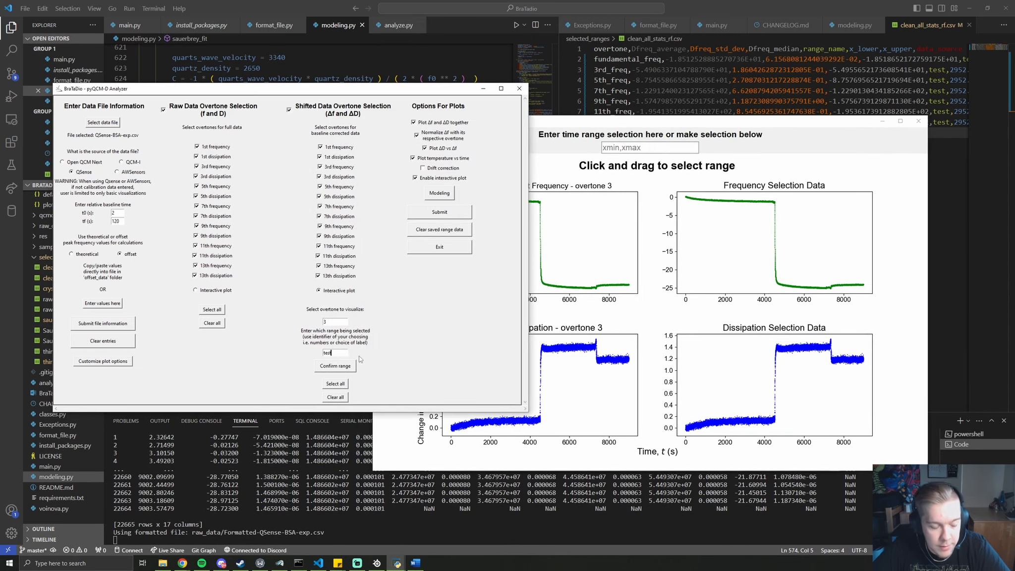
text(_)
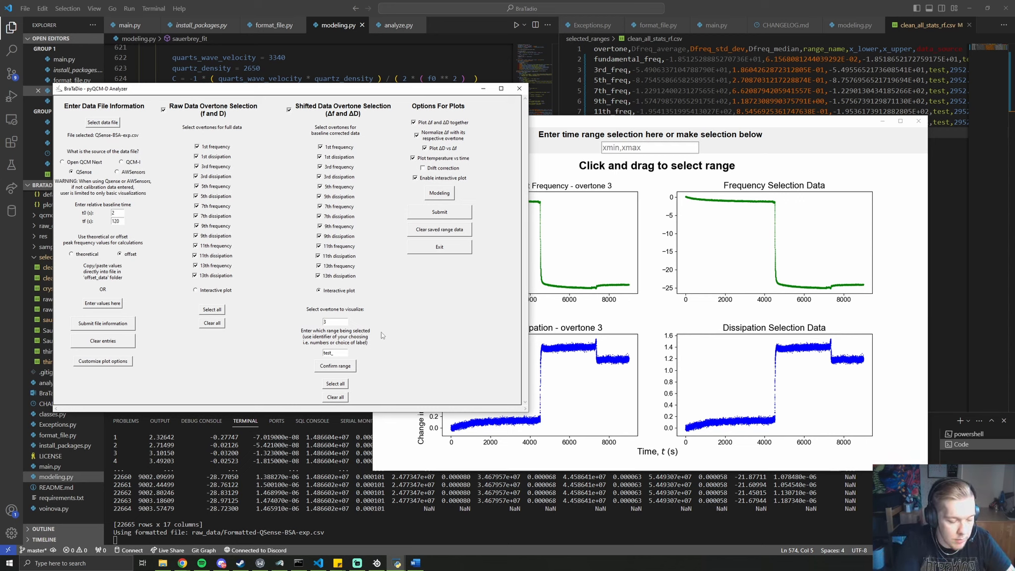
text(qsense)
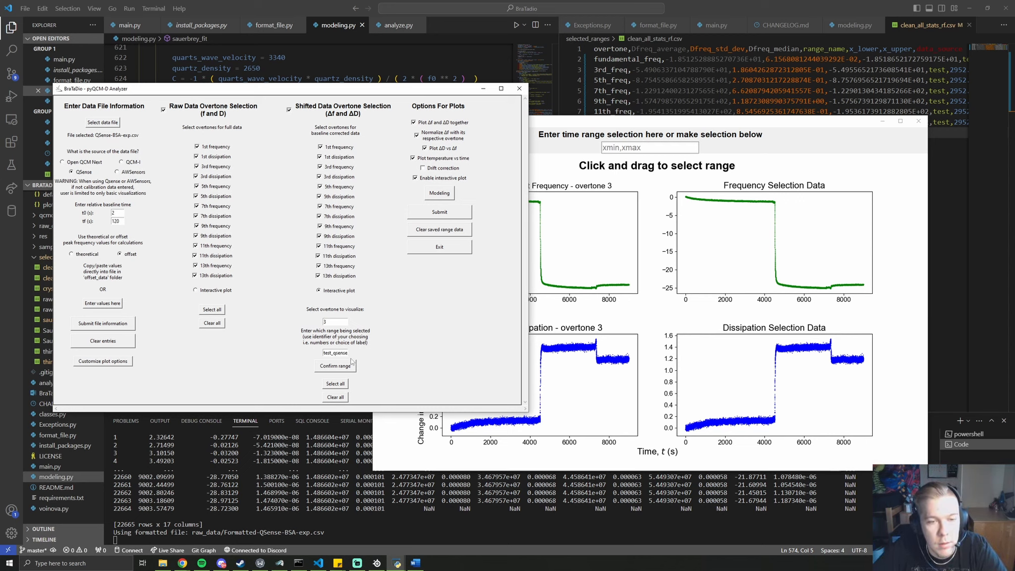
click(341, 366)
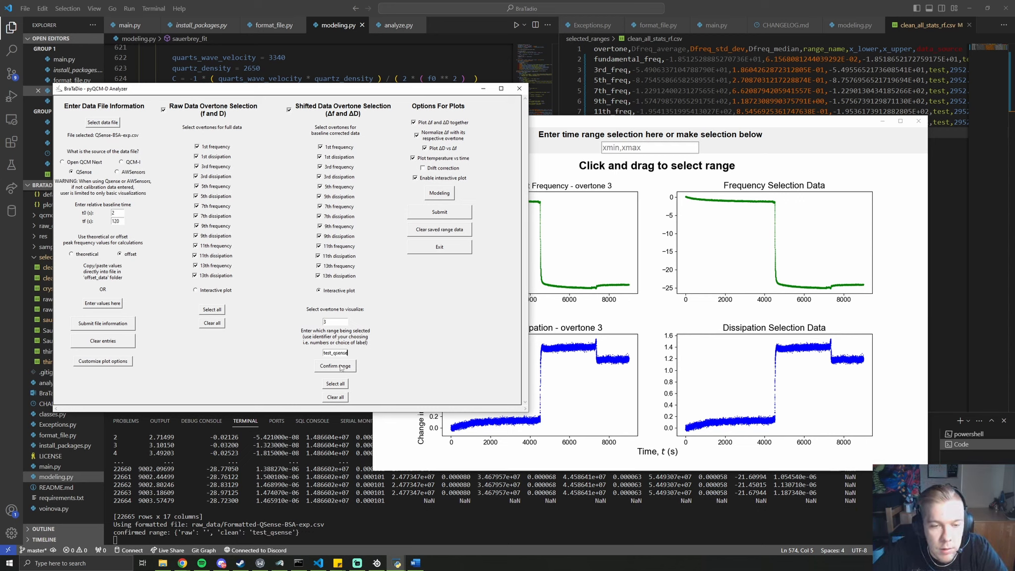
Select roughly 8504–8966 s on the overtone-3 plot, getting frequency drift −2.577e-05 Hz/s
click(663, 132)
drag(620, 290, 630, 292)
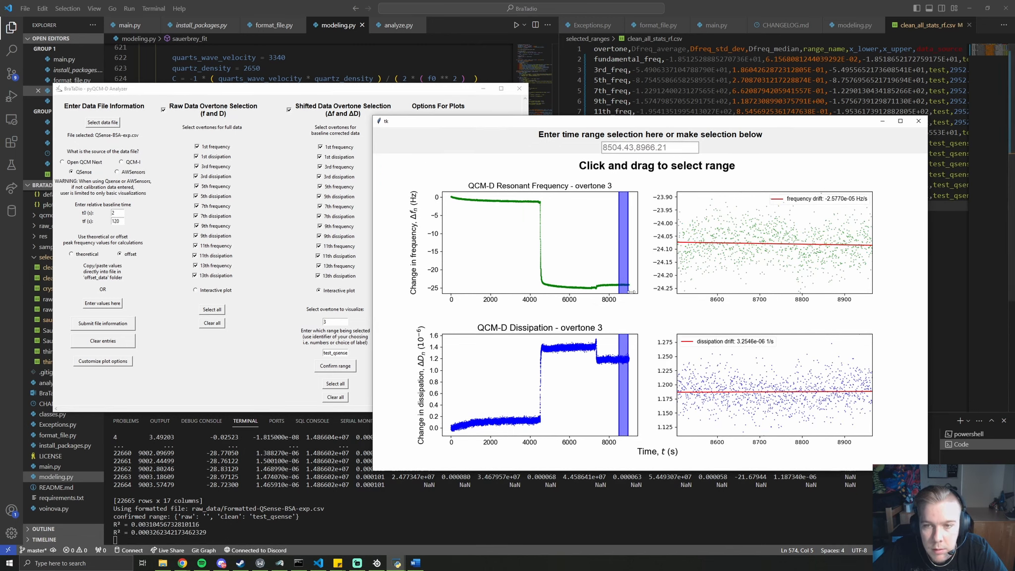
drag(797, 122, 425, 85)
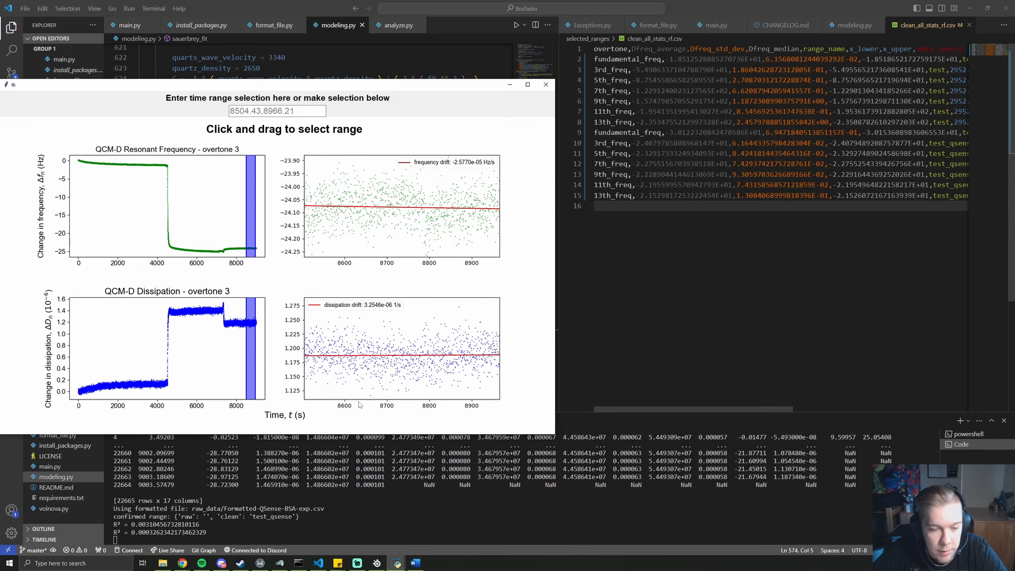
drag(317, 86, 549, 118)
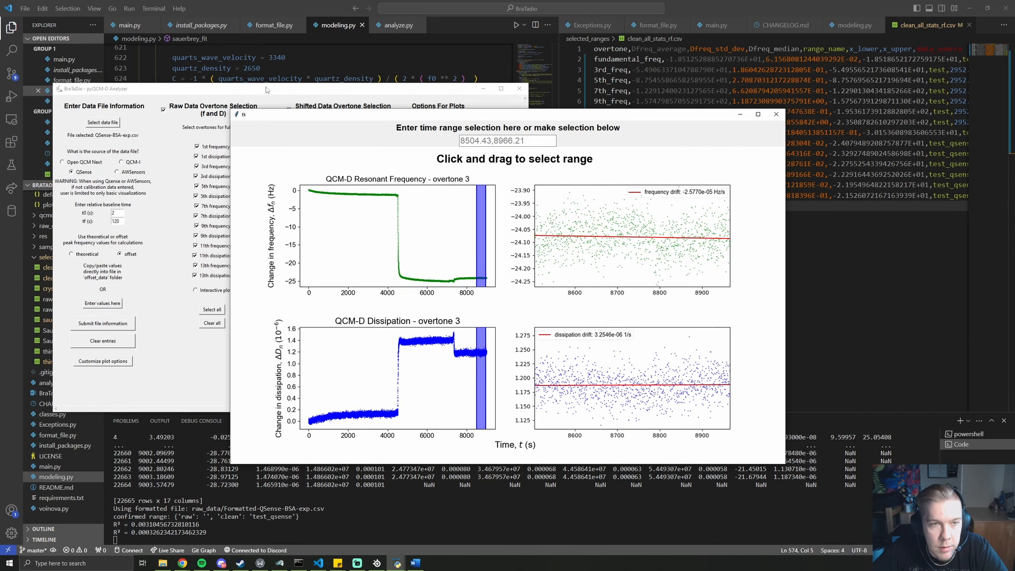
Plot average Δf/ΔD, then run Sauerbrey mass and thin-film-in-liquid analyses on test_qsense
click(265, 88)
click(441, 194)
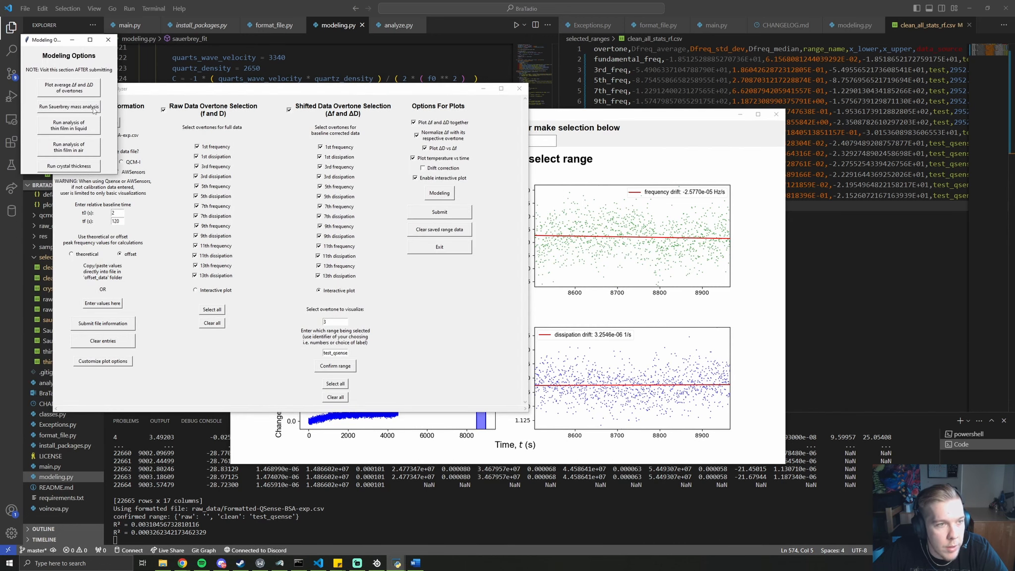
click(81, 89)
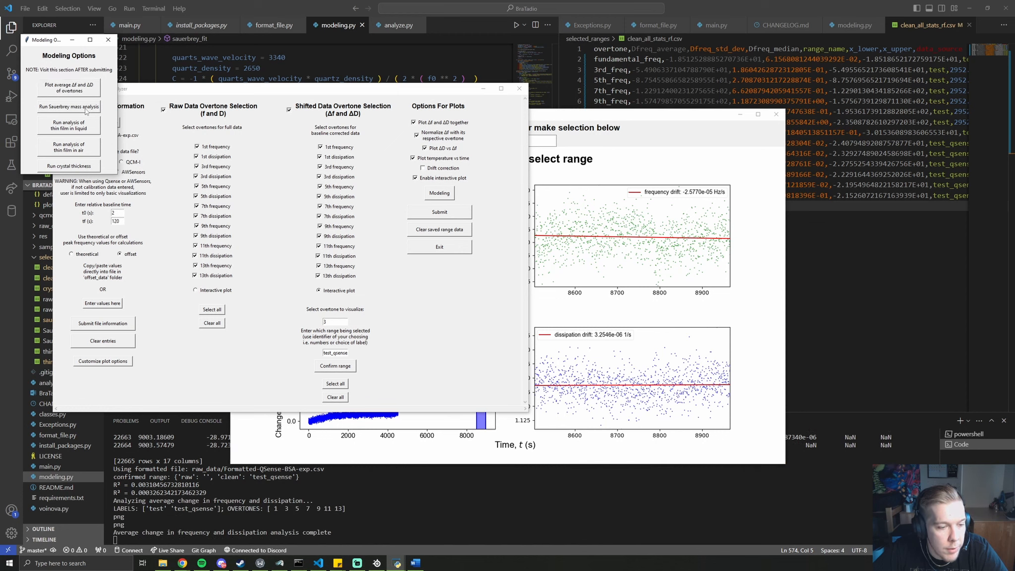
click(86, 107)
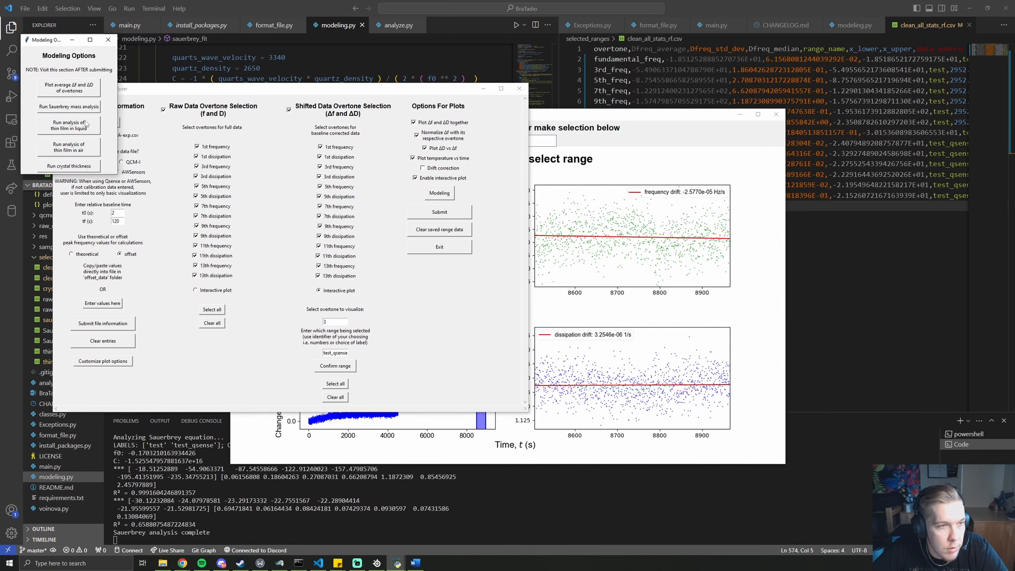
click(85, 128)
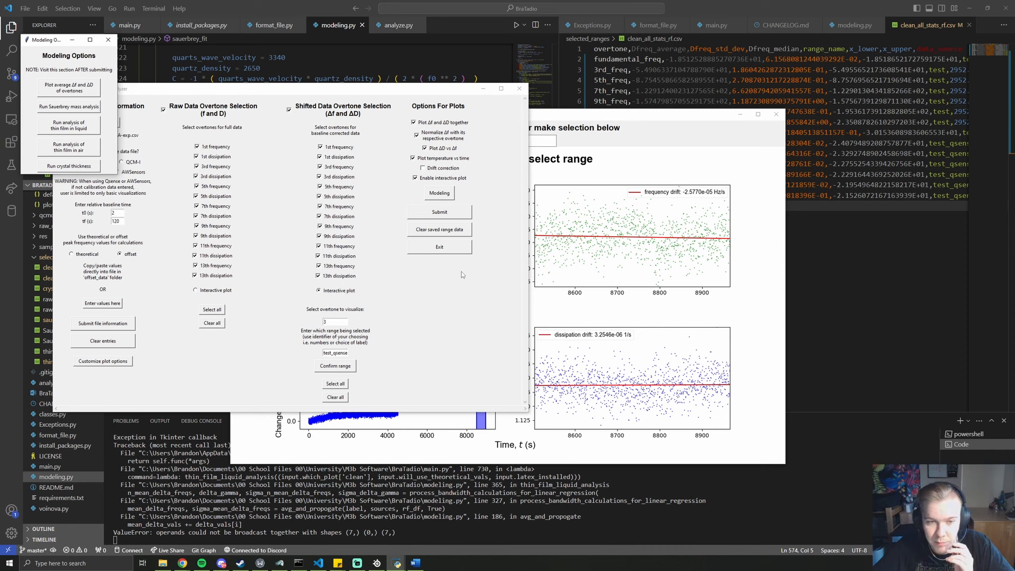
Clear the saved range data and resubmit to regenerate the plots
click(449, 231)
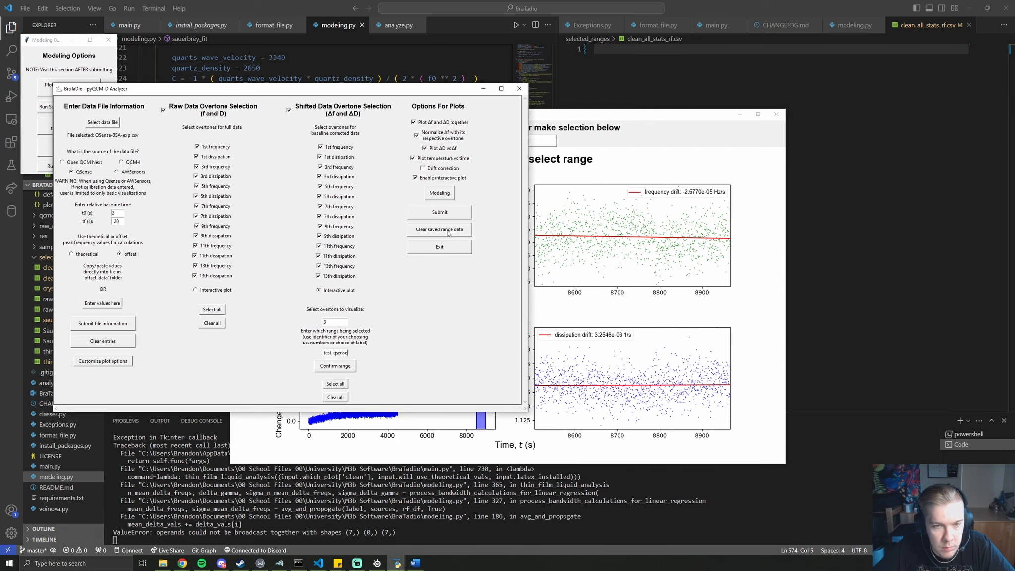
click(603, 182)
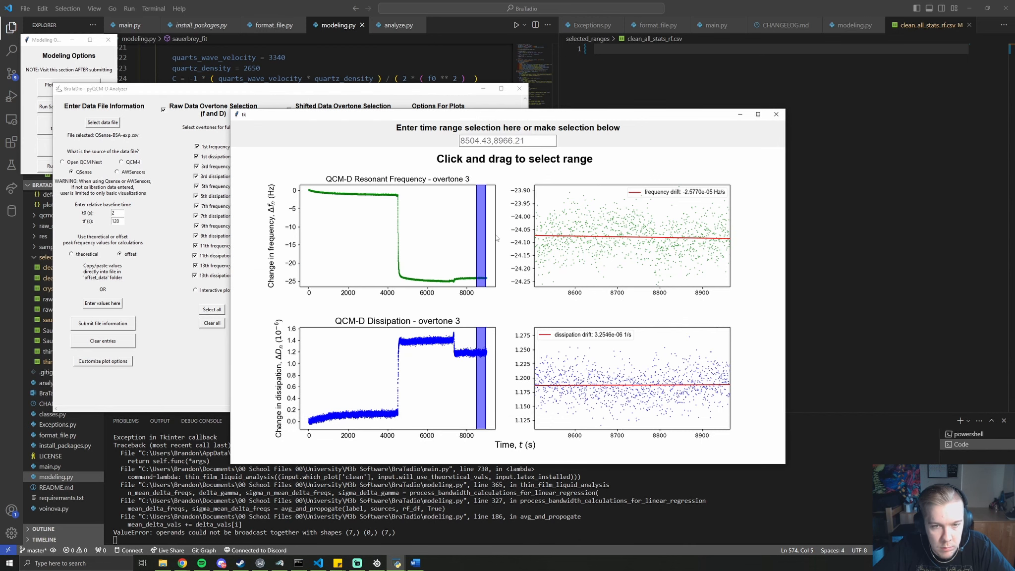
drag(474, 239, 471, 240)
click(425, 97)
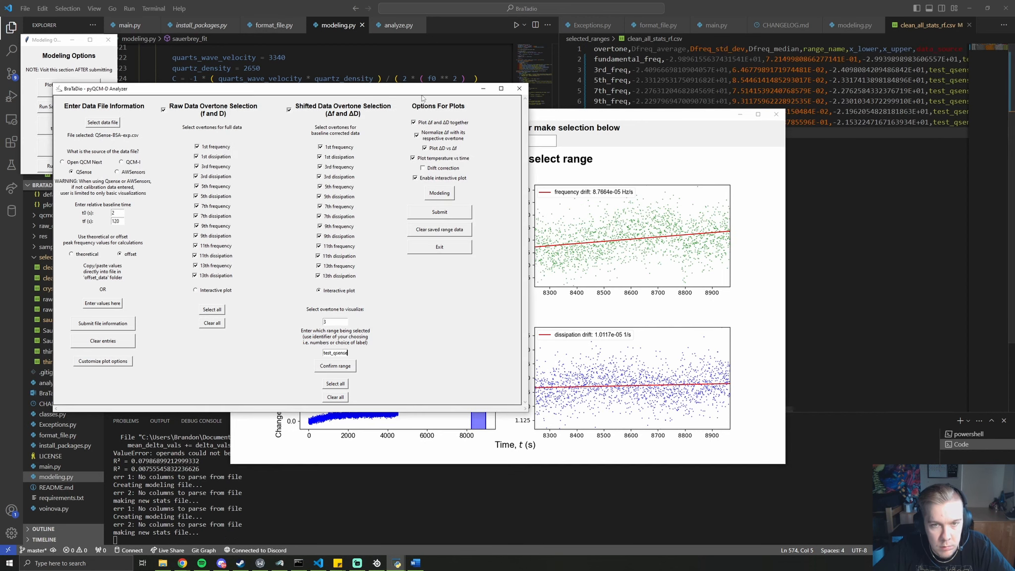
click(436, 218)
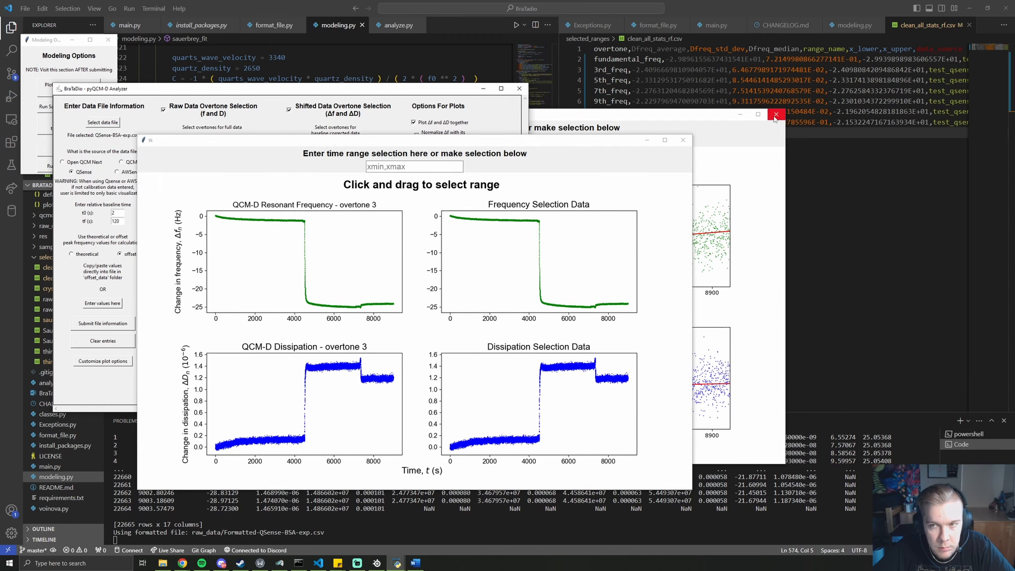
Select about 8484–8946 s on the frequency plot, rerun thin-film-in-liquid, and reconfirm test_qsense
click(563, 243)
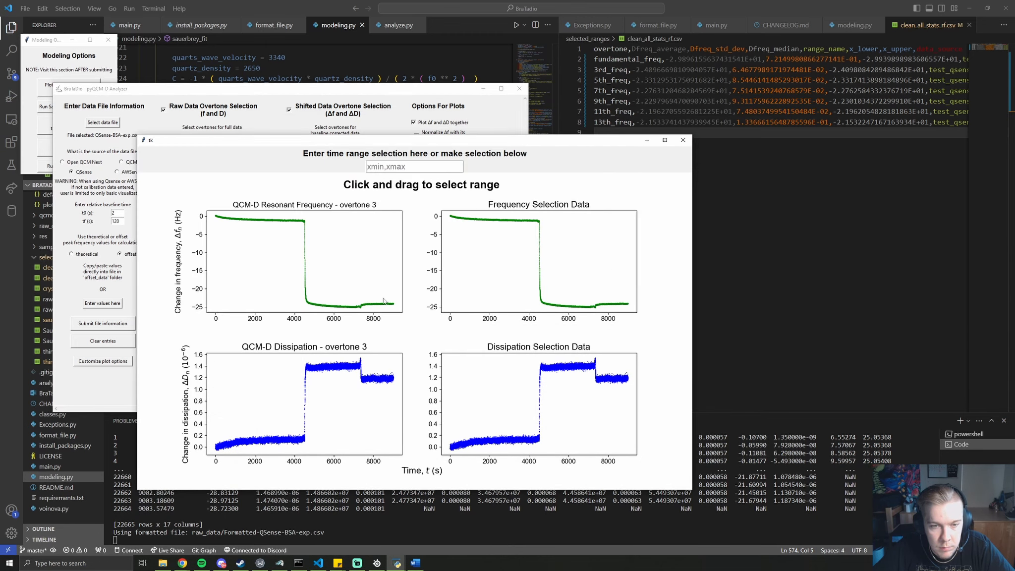
drag(383, 301, 392, 291)
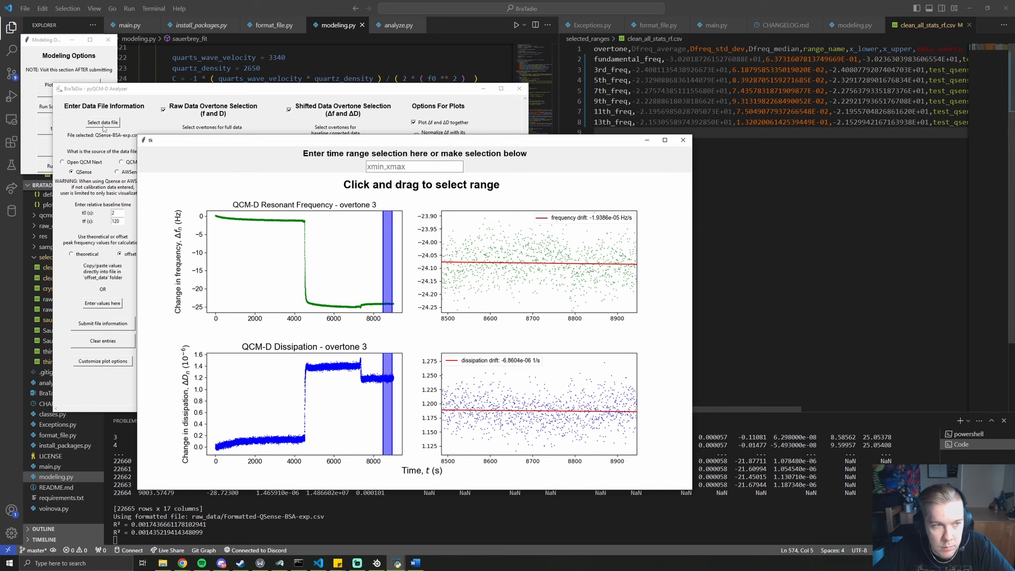
click(36, 148)
click(74, 128)
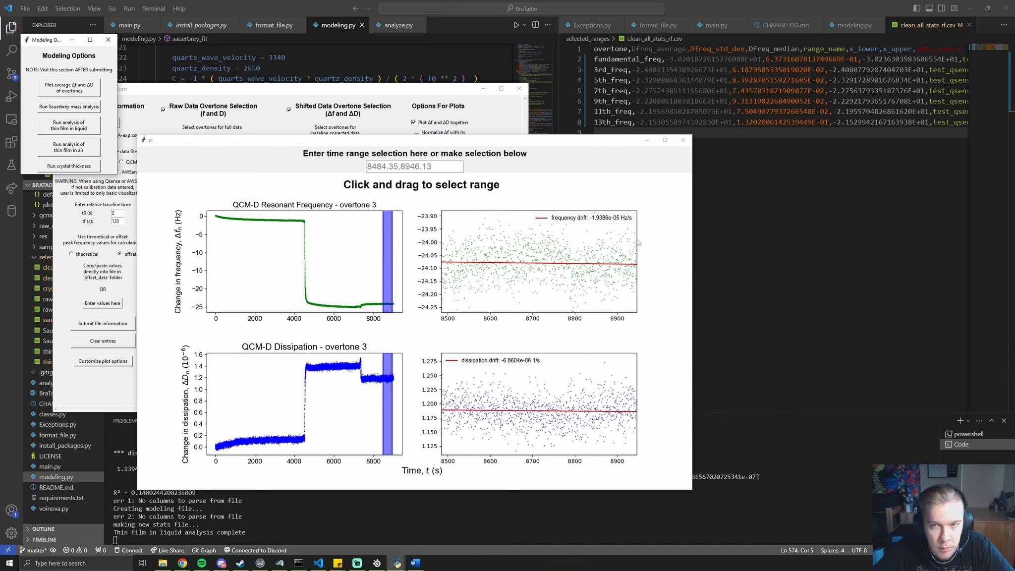
click(683, 141)
click(108, 39)
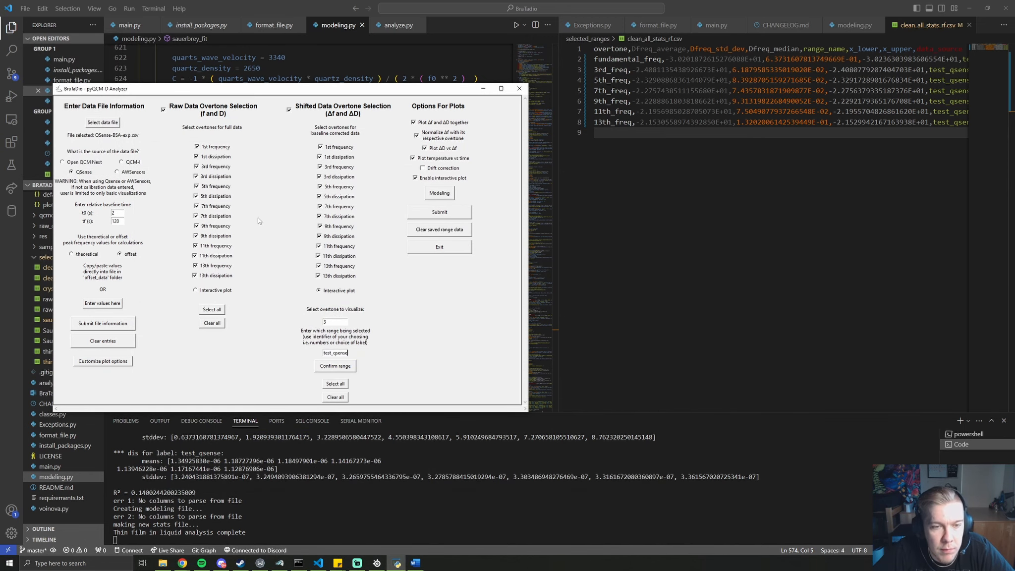
click(330, 367)
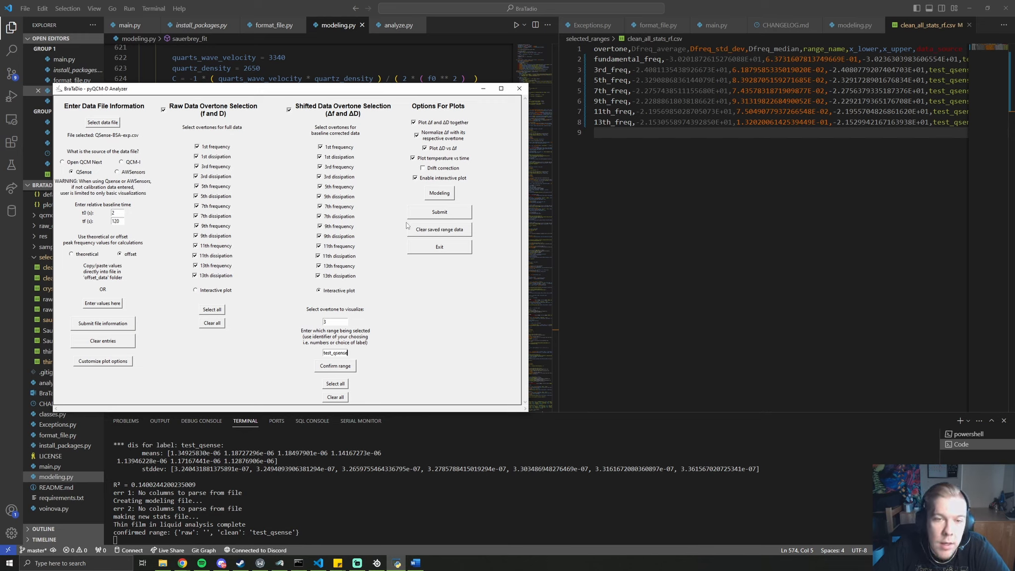
Resubmit the data, then view disp_V_freq_plot.png (ΔD versus Δf) from the qcmd-plots folder
click(421, 217)
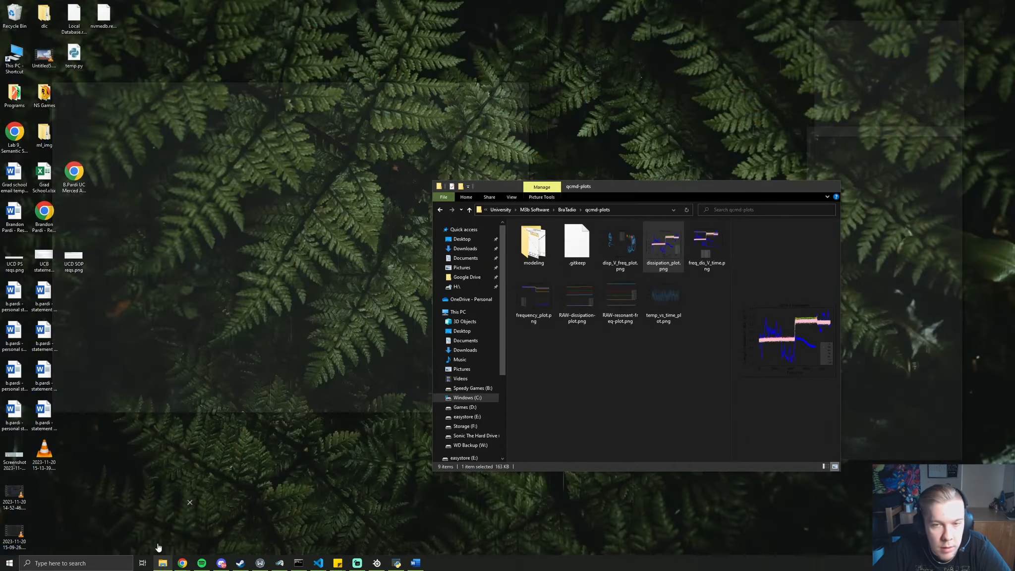
click(157, 542)
drag(607, 196, 734, 138)
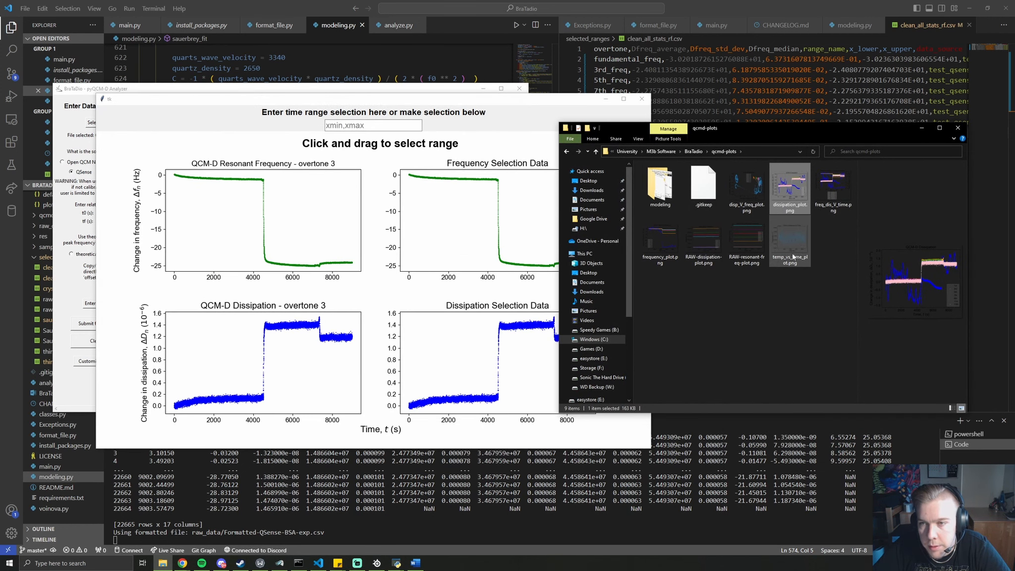
click(759, 198)
double_click(757, 197)
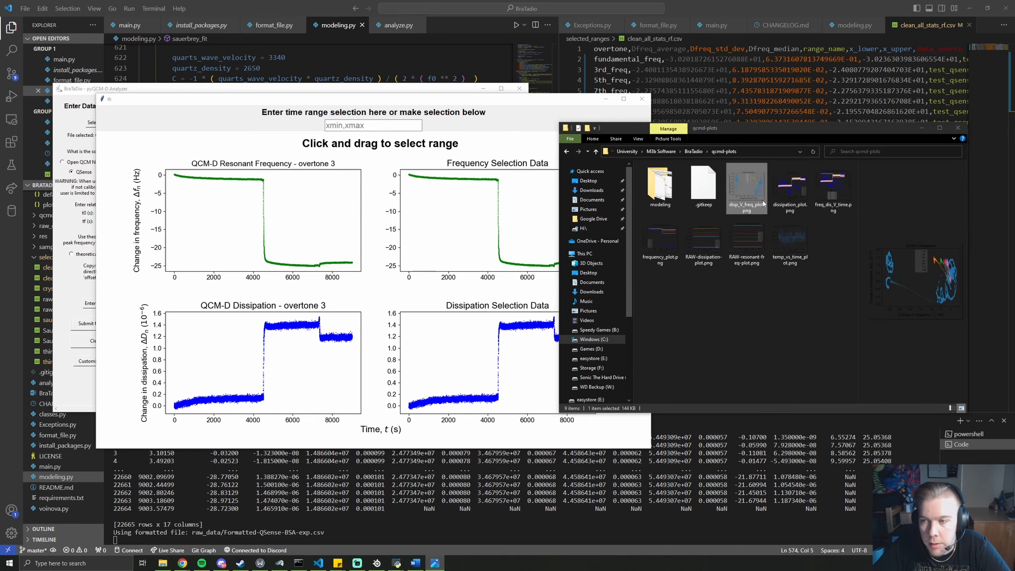
drag(476, 58, 530, 72)
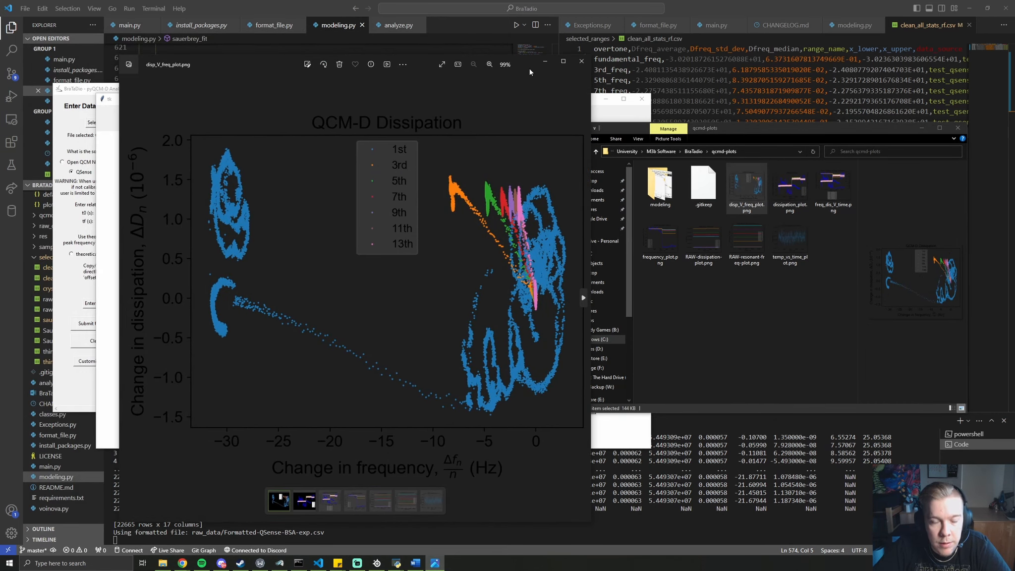
Page through the dissipation, frequency, RAW and temperature plots, then close Photos
click(585, 298)
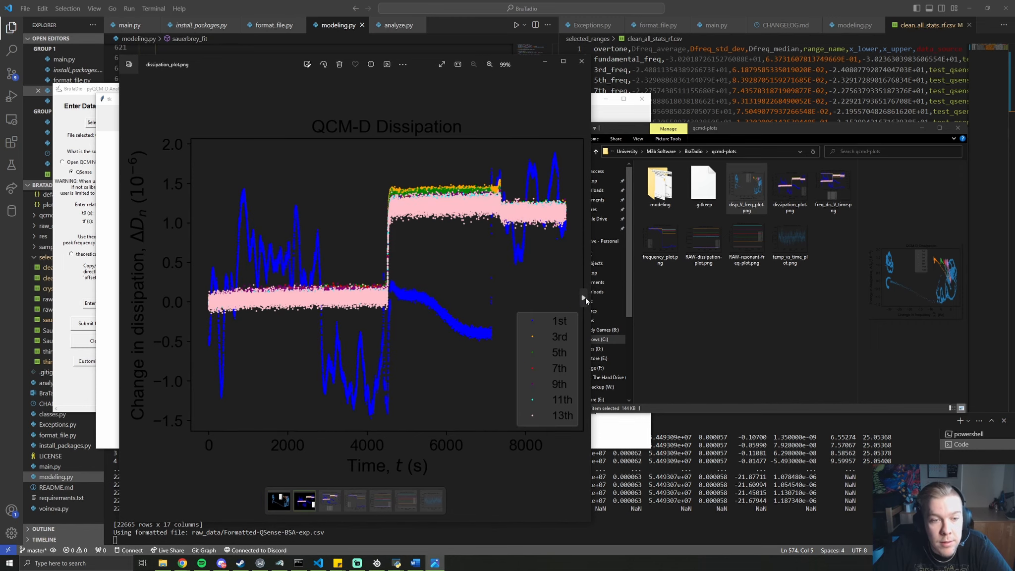
click(585, 298)
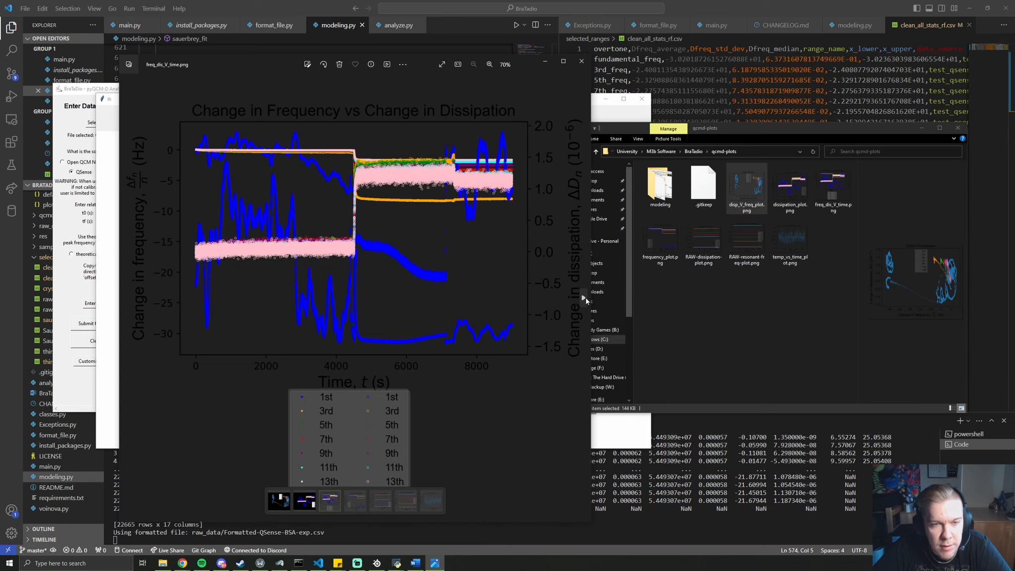
click(584, 298)
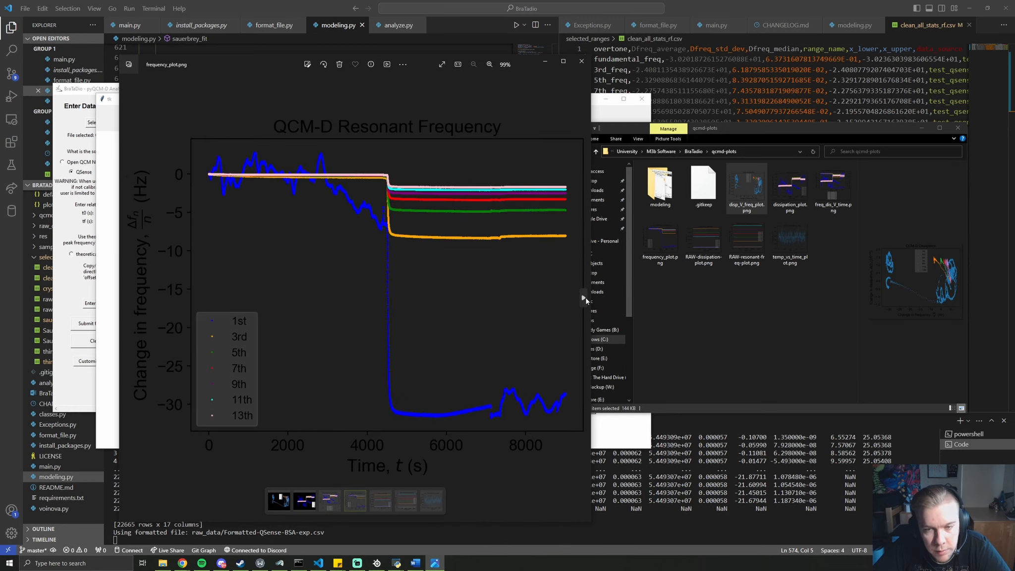
click(584, 298)
click(584, 298)
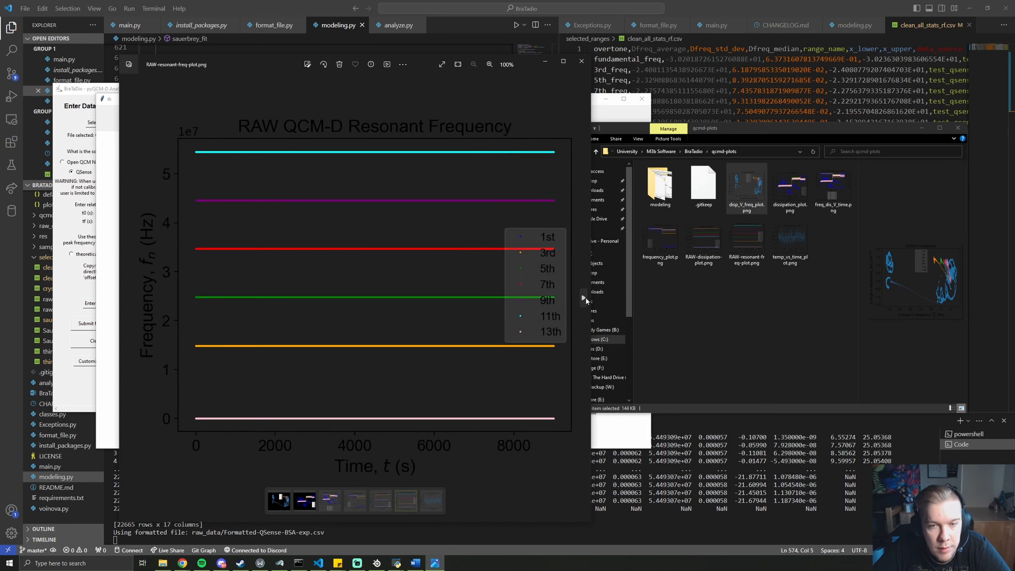
click(584, 298)
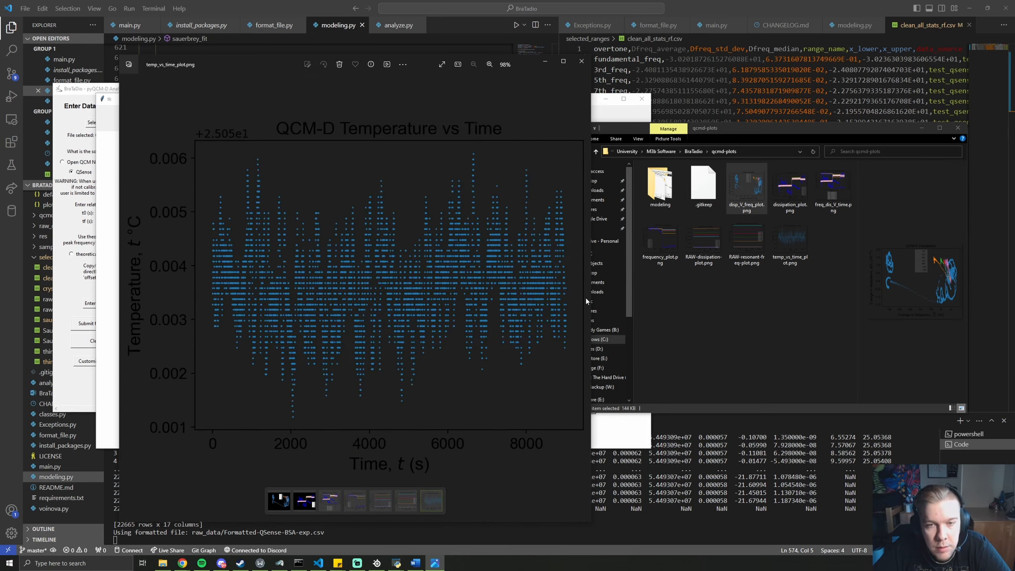
click(582, 61)
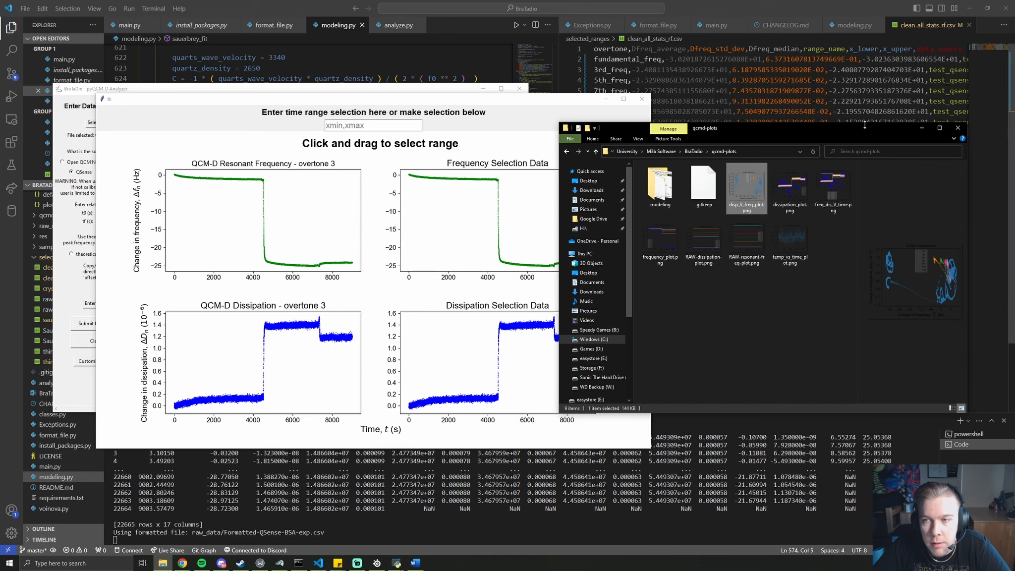
Clear old range stats, confirm test_qsense, and mark overtone 3 from 8343.81 to 8905.98 s
drag(863, 130, 871, 110)
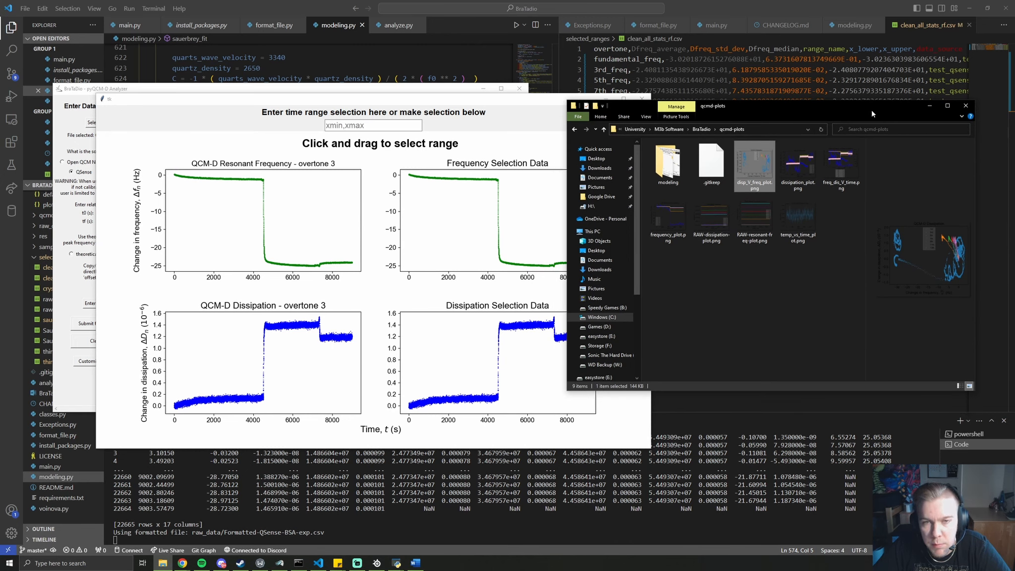
click(525, 105)
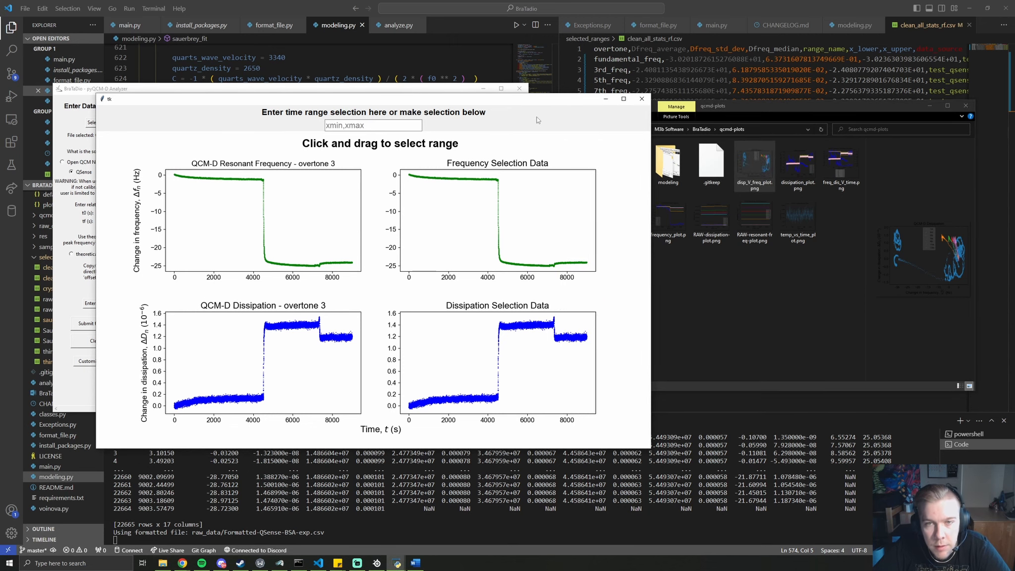
drag(497, 99, 853, 132)
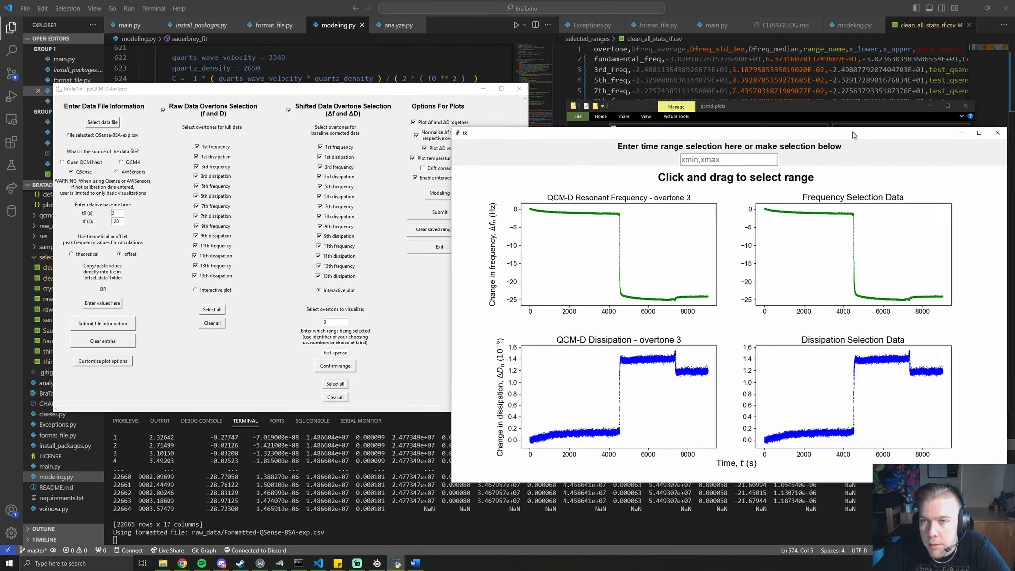
drag(421, 90, 399, 82)
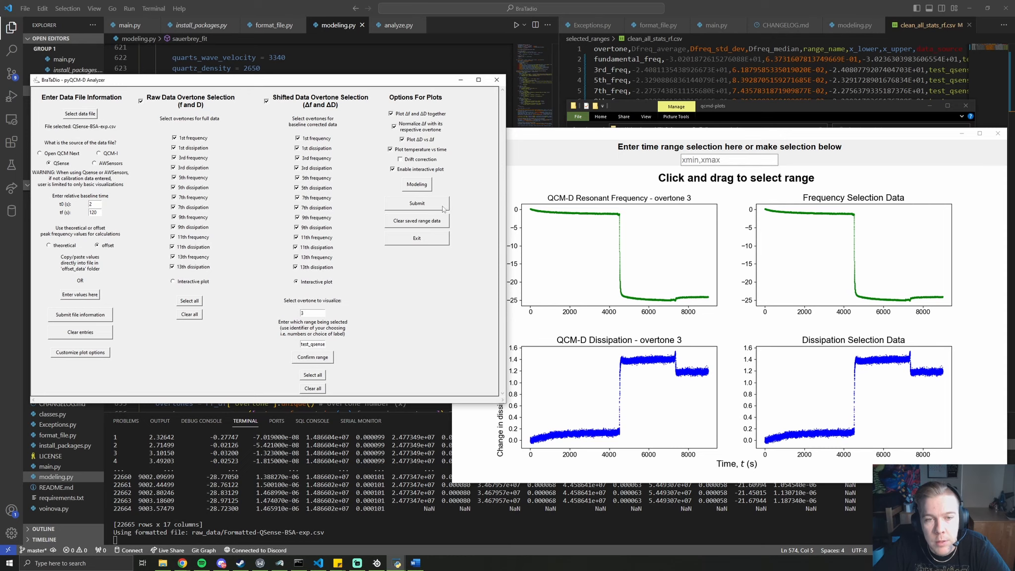
click(443, 222)
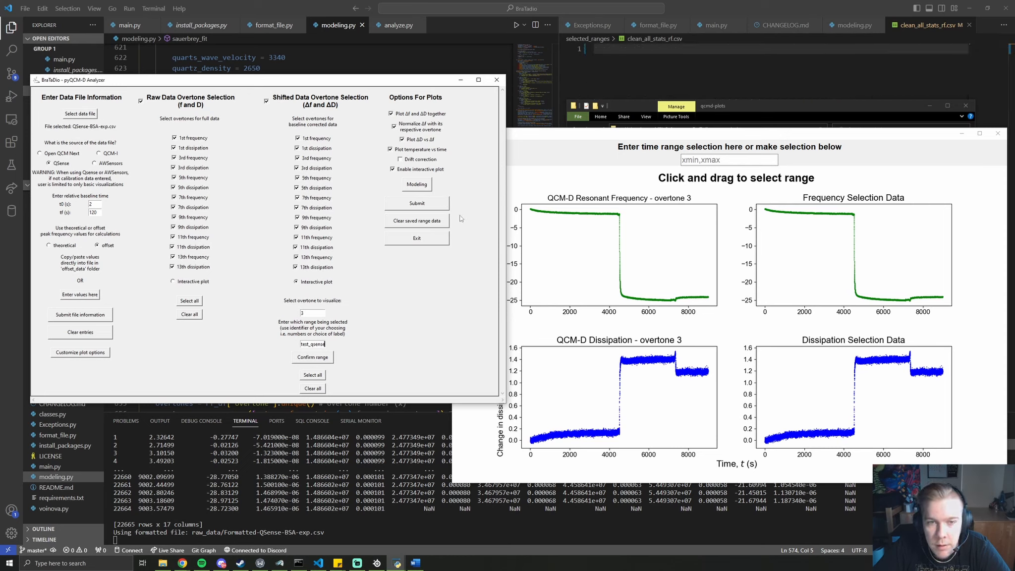
click(318, 358)
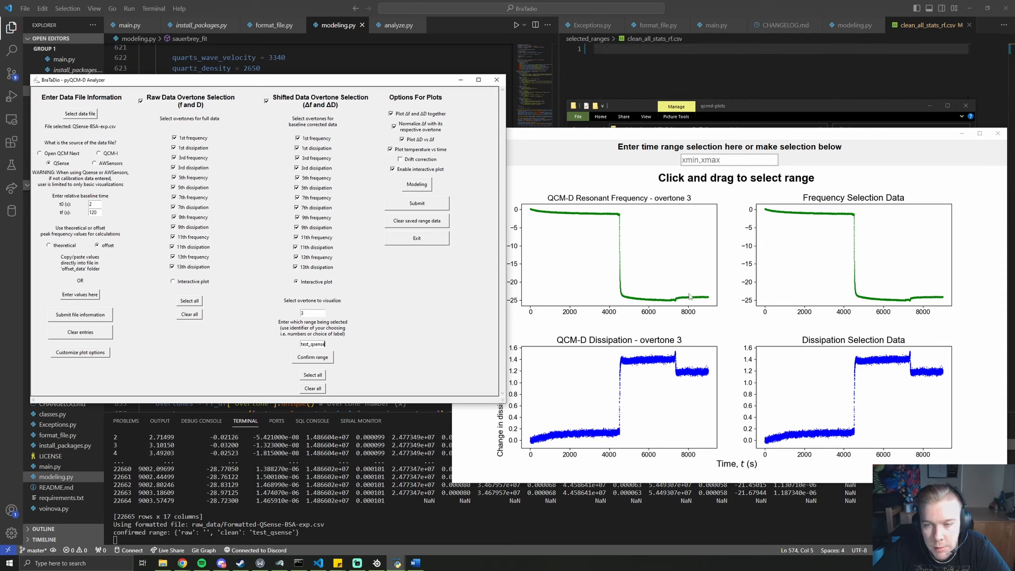
drag(694, 298, 711, 306)
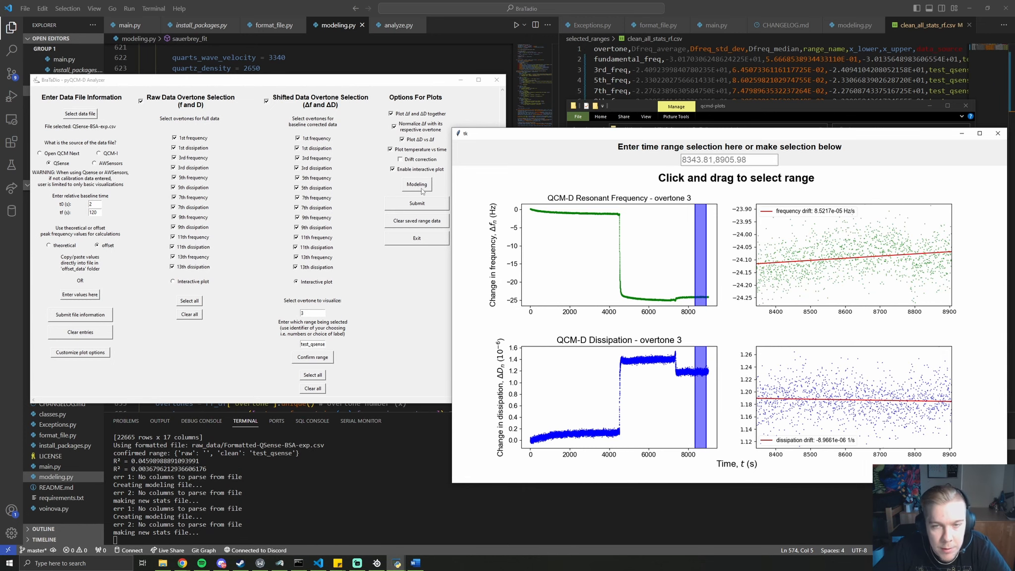
Run average Δf/ΔD, Sauerbrey, thin-film-in-liquid and crystal-thickness analyses, then preview Avg_Dd_range_test.png
click(998, 133)
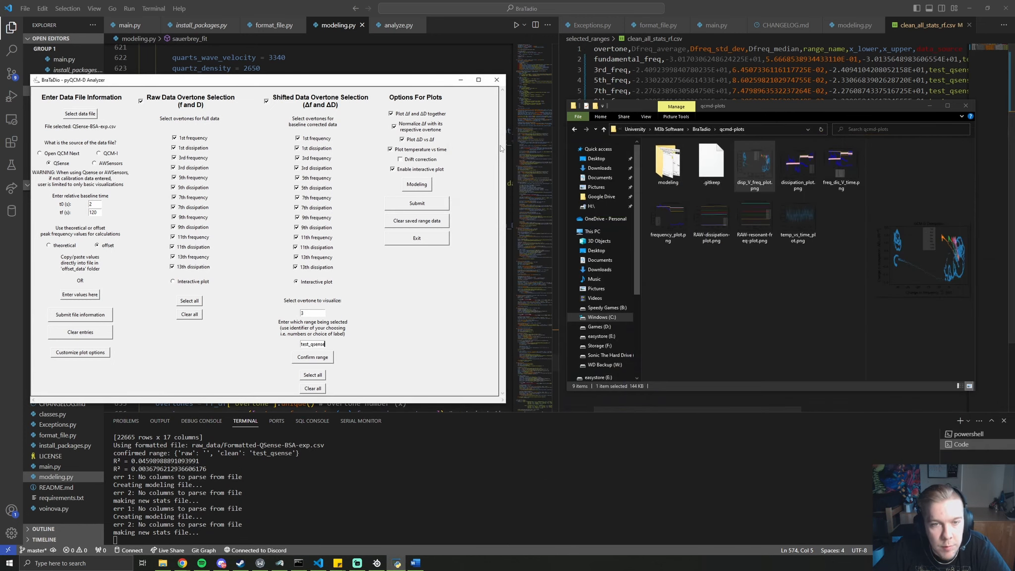
click(422, 187)
click(153, 164)
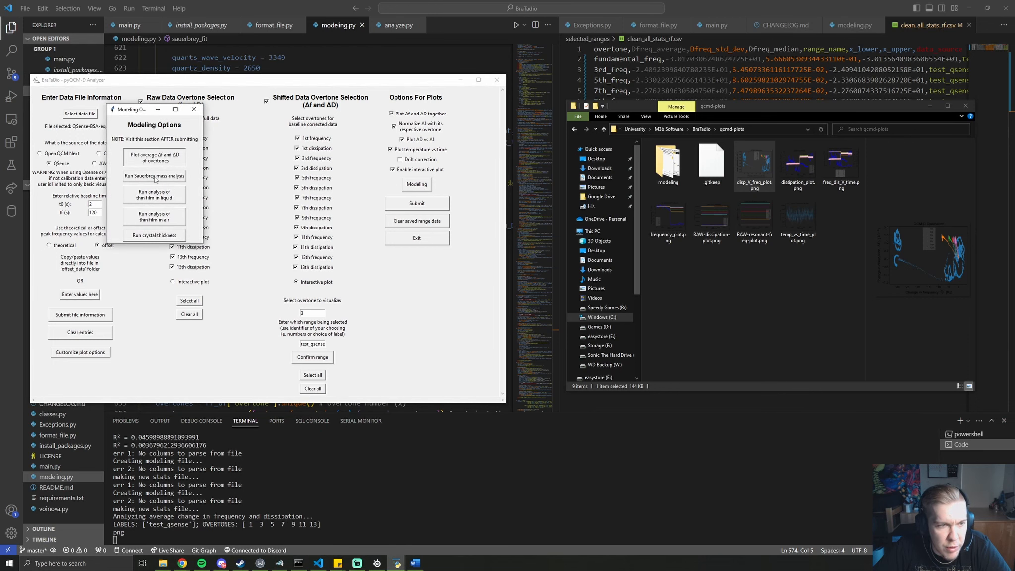
click(155, 177)
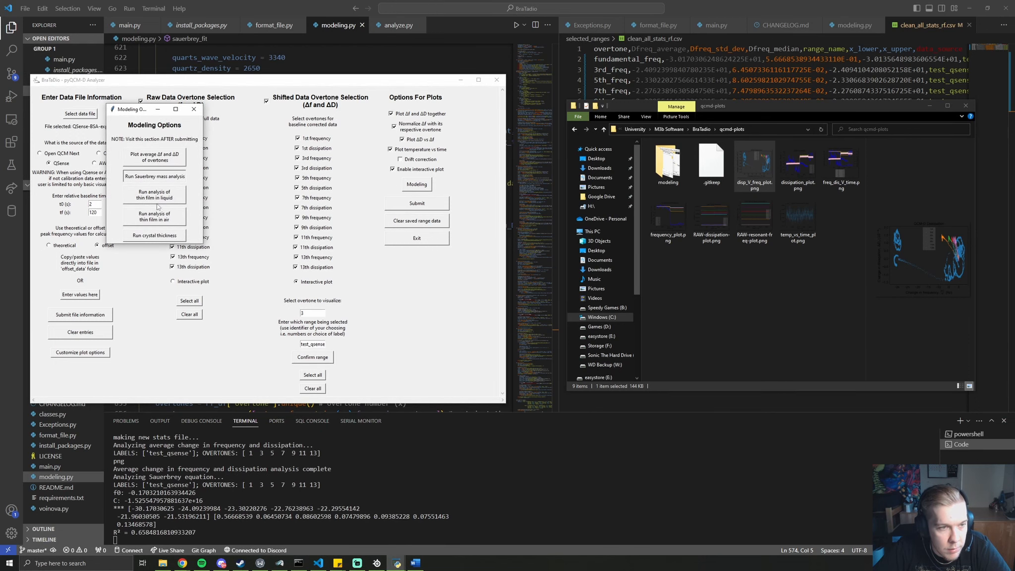
click(163, 198)
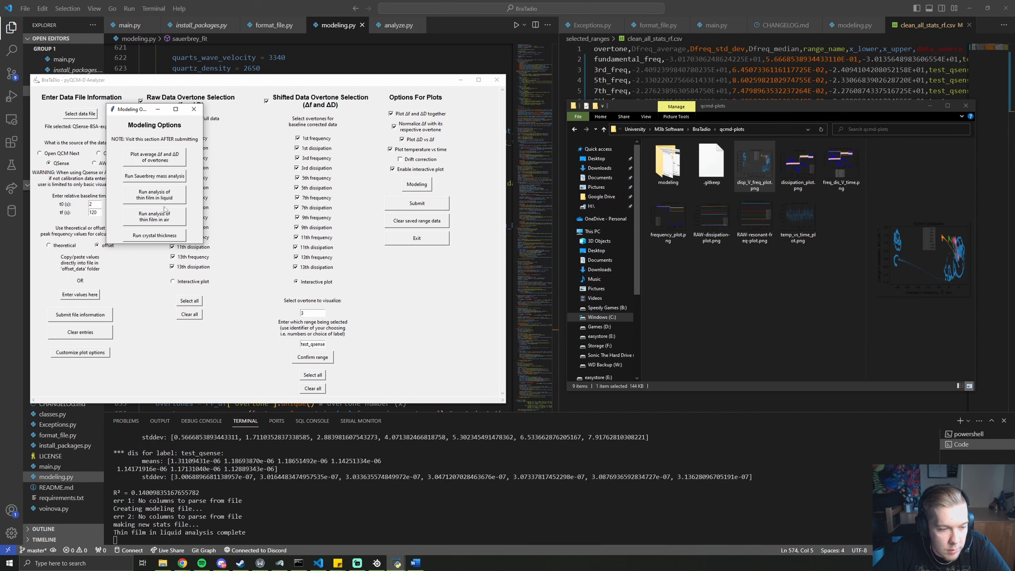
click(181, 237)
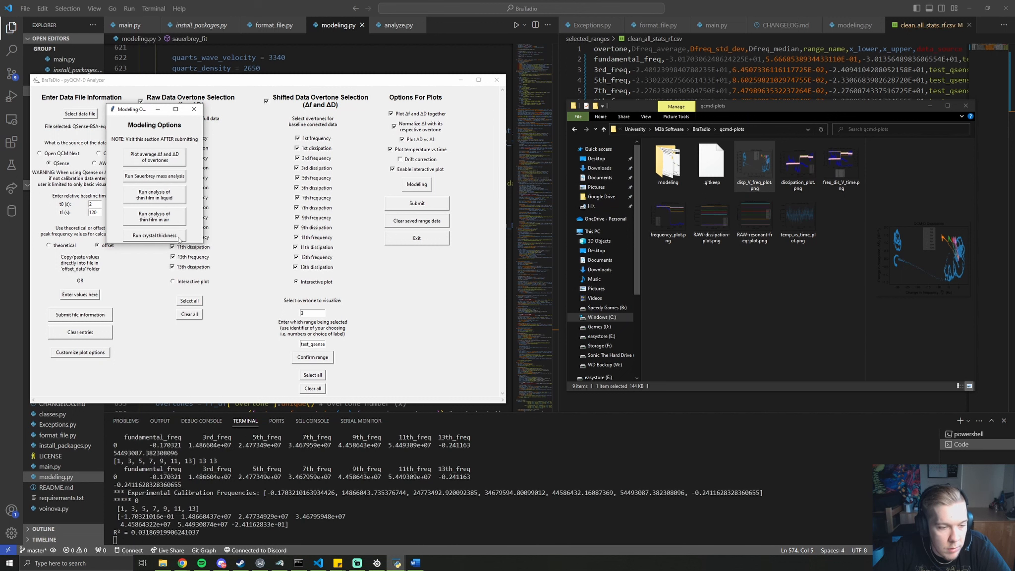
double_click(684, 178)
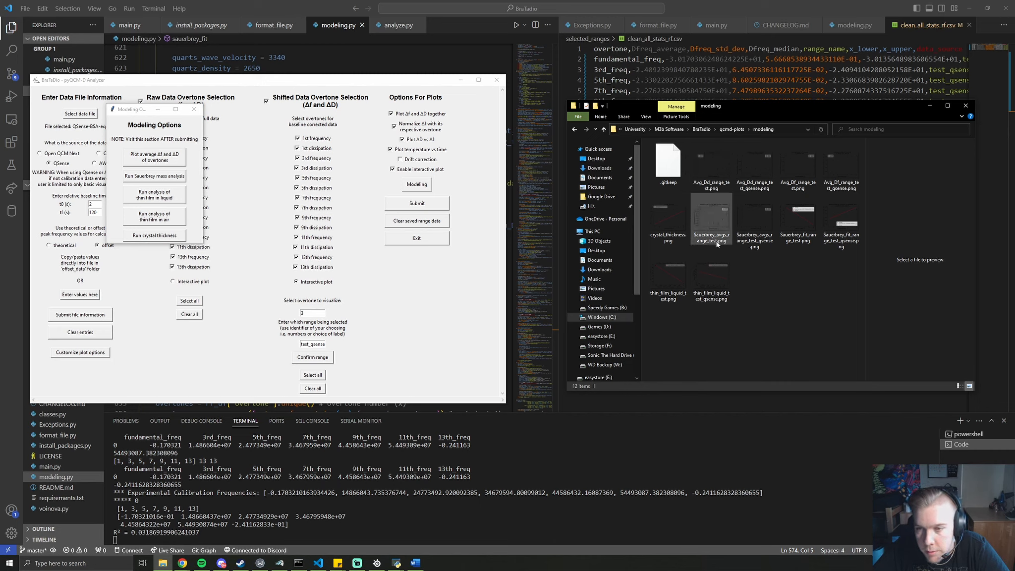
click(727, 184)
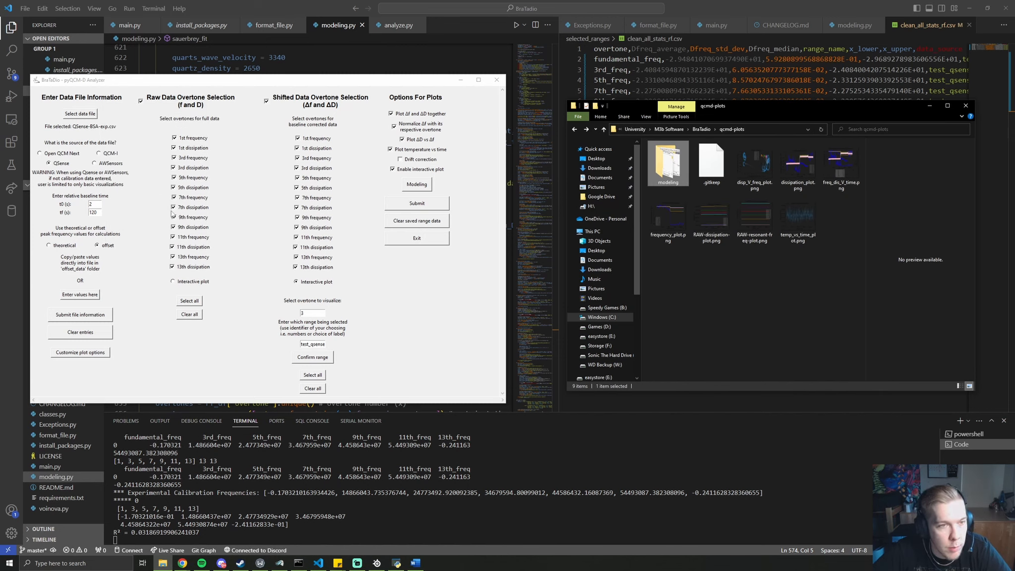
Uncheck all raw frequency and dissipation channels from the 13th to the 1st overtone
click(197, 266)
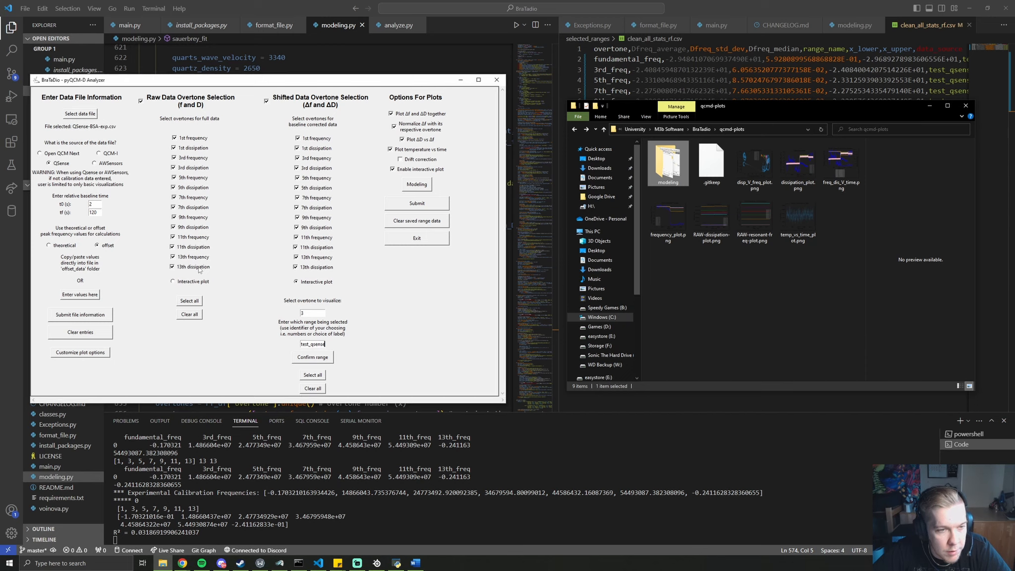
click(197, 256)
click(194, 237)
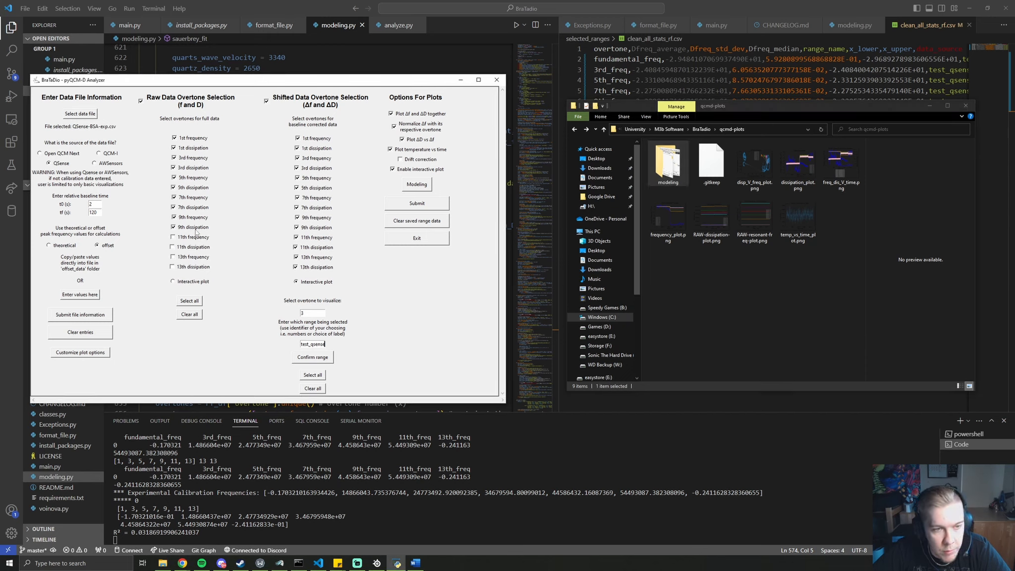
click(194, 227)
click(195, 198)
click(194, 218)
click(195, 208)
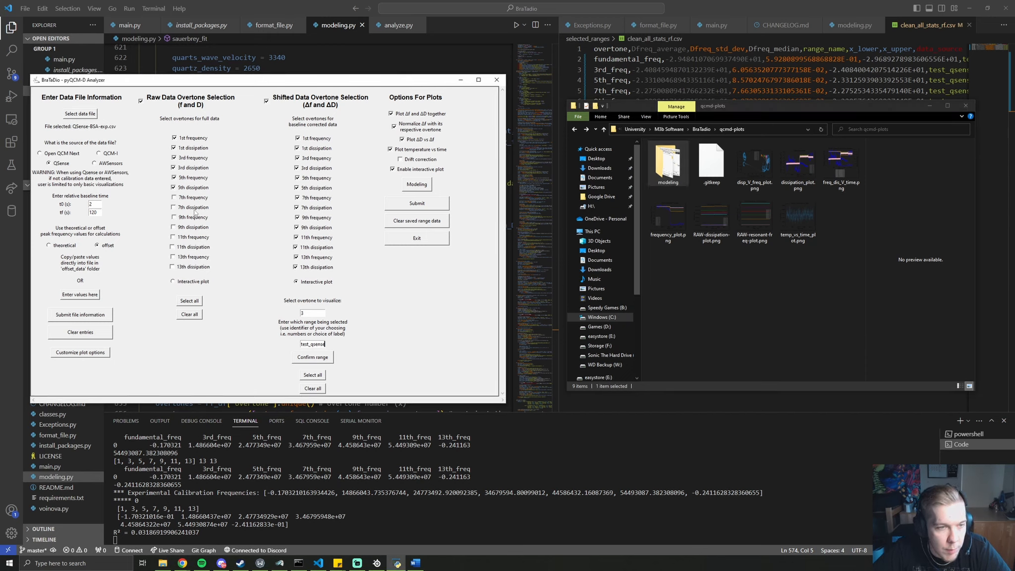
click(195, 189)
click(196, 178)
click(197, 169)
click(197, 157)
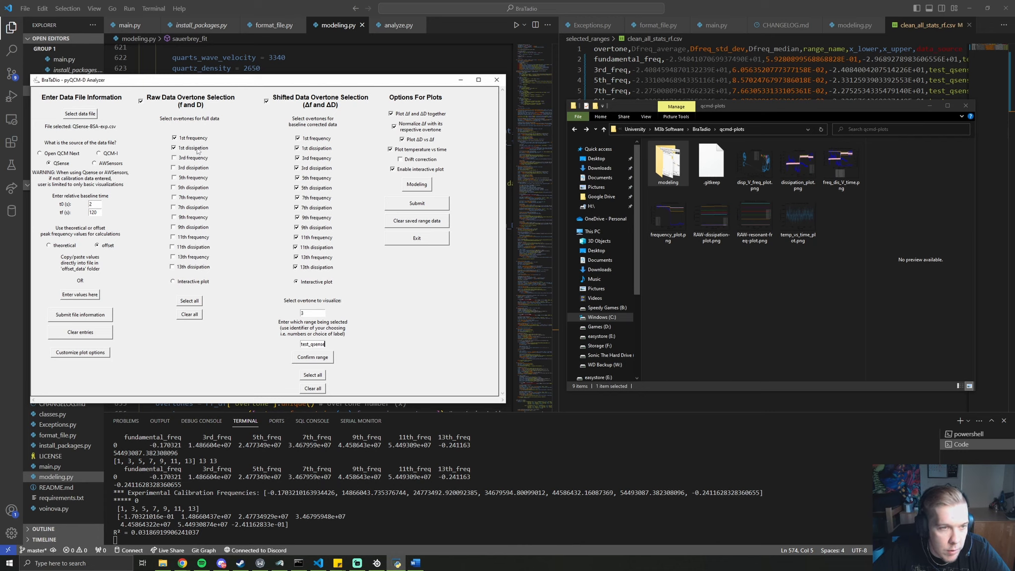
click(197, 148)
click(198, 138)
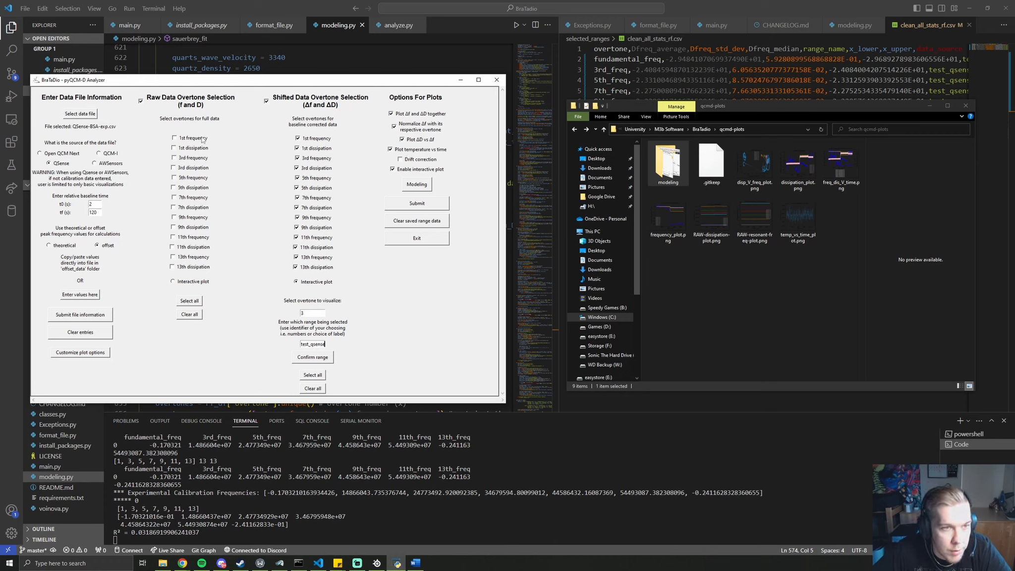
Submit with no raw channels, dismiss the warning, and inspect the RAW dissipation and resonant-frequency plots
click(430, 206)
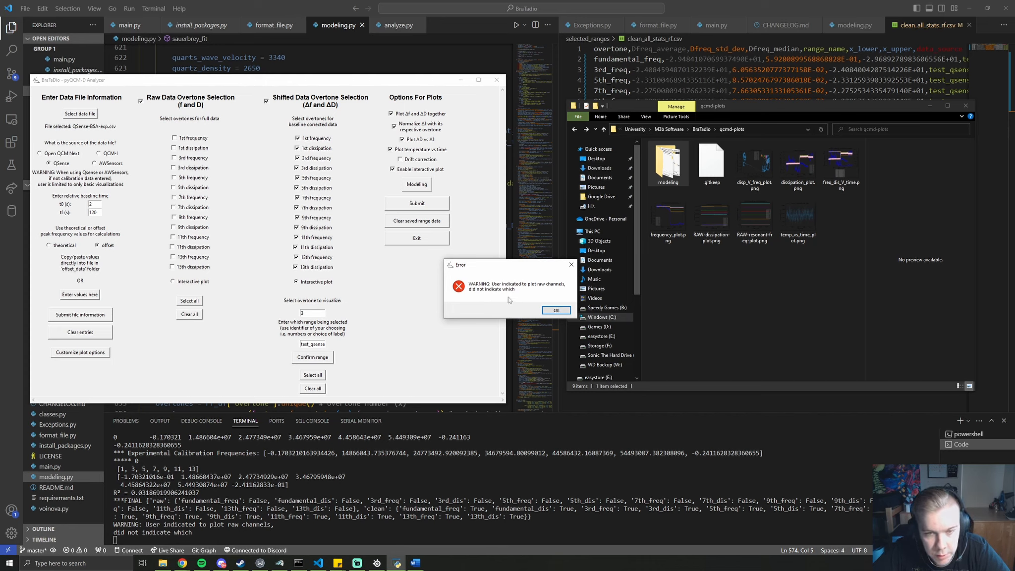
click(553, 311)
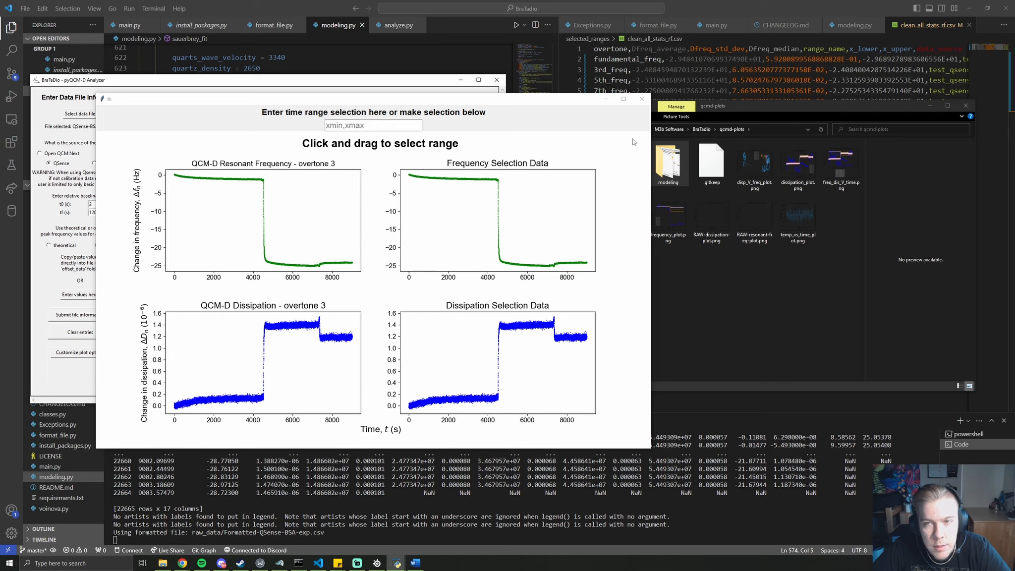
click(643, 100)
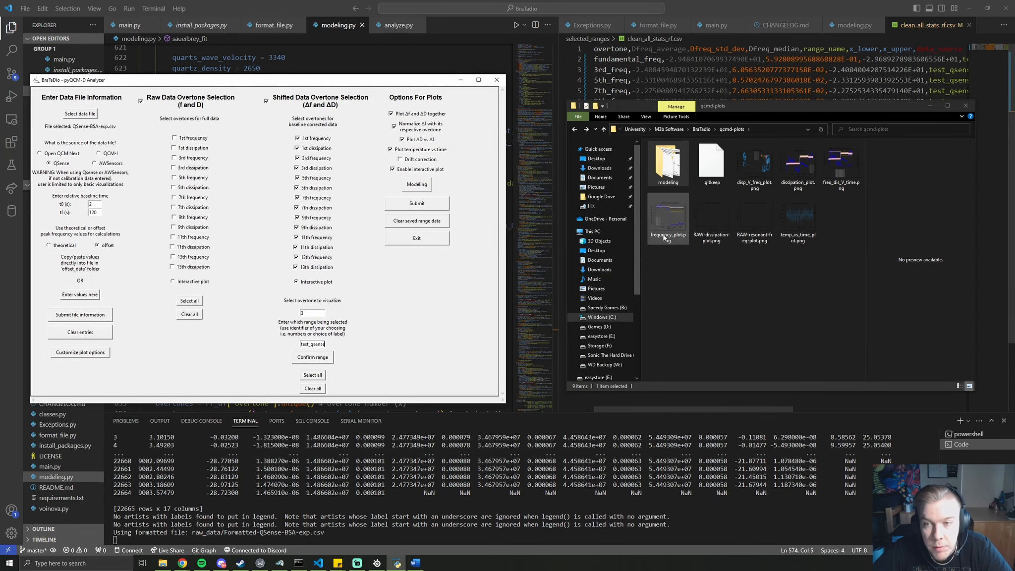
click(712, 223)
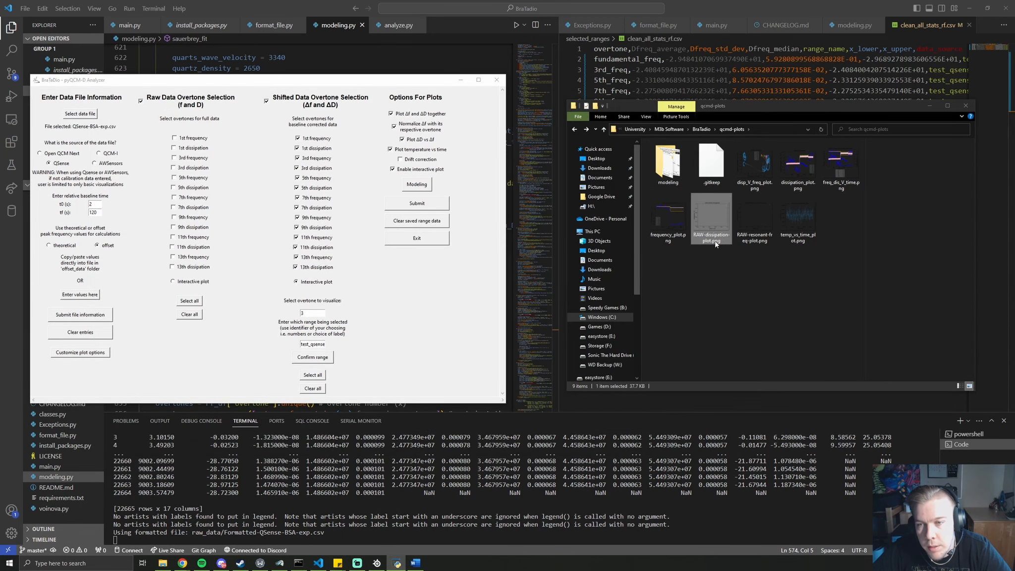
click(749, 239)
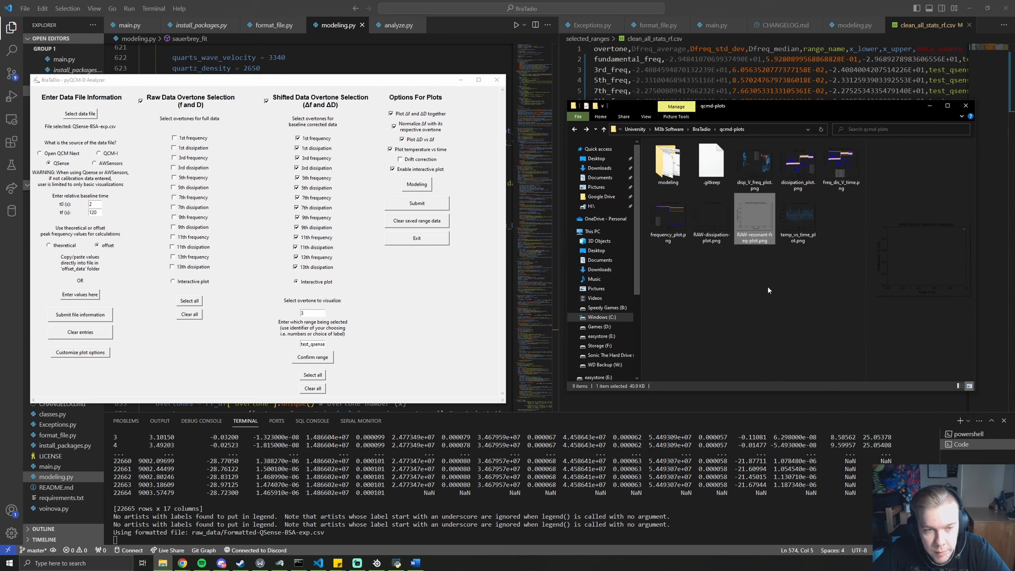